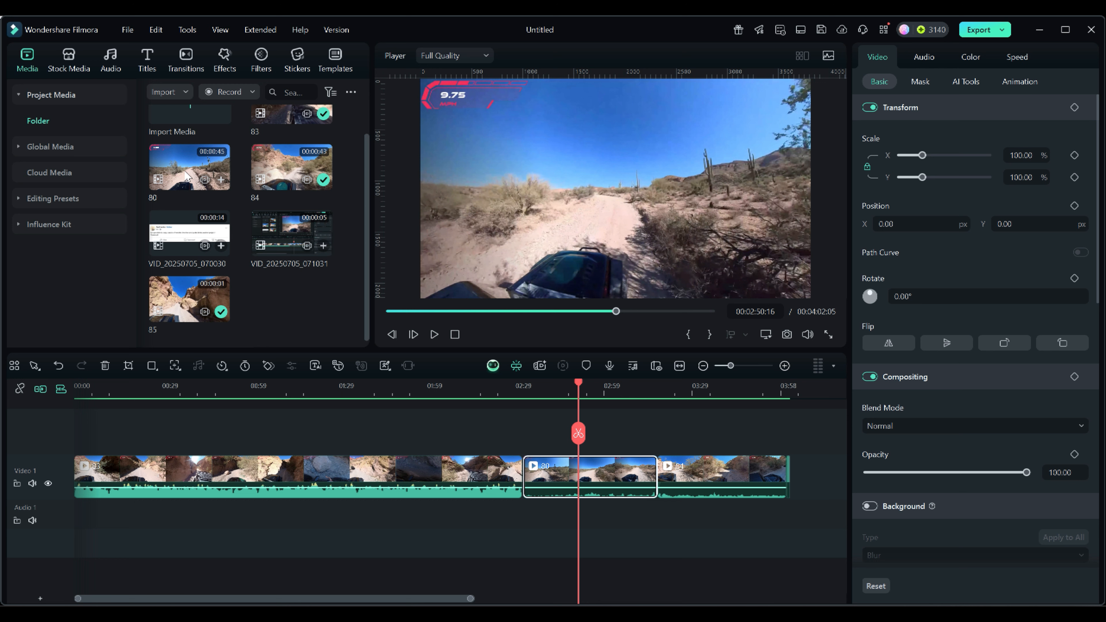
# Copy clip 80 from the project media into Global Media and show the Global Media contents.
pyautogui.moveTo(187, 176); pyautogui.dragTo(79, 147)
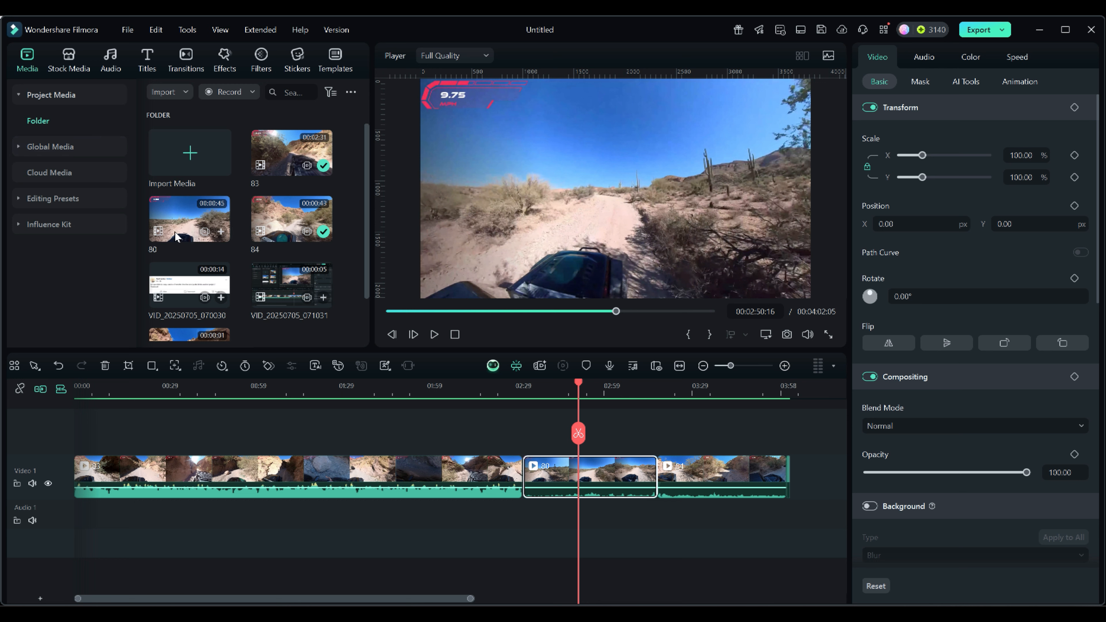
pyautogui.click(47, 146)
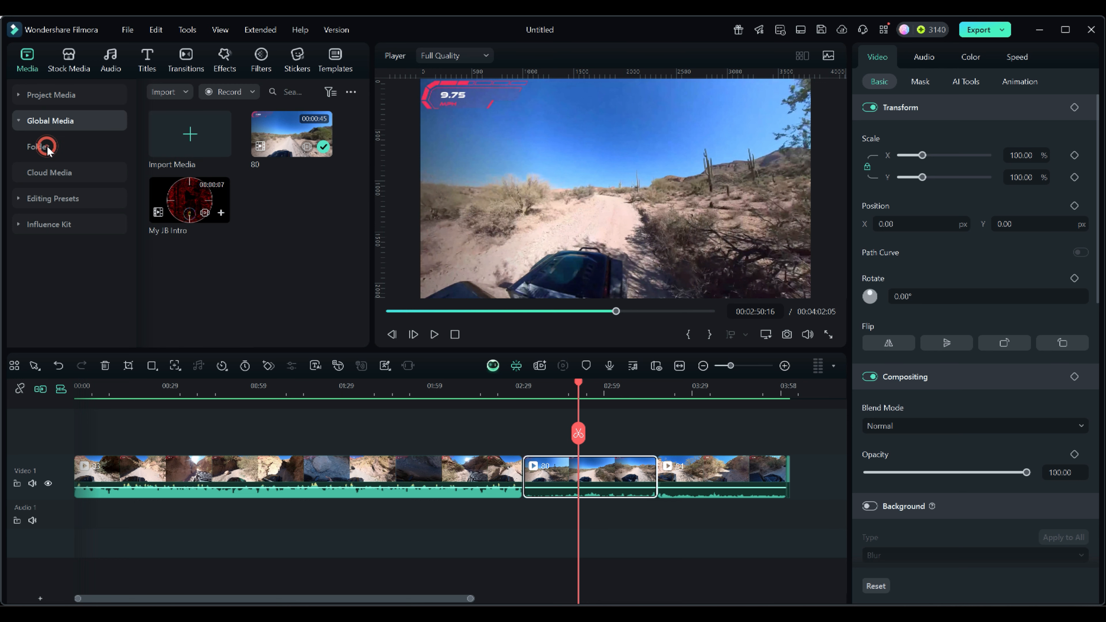
# Delete clip 80 from Global Media and return to the project media.
pyautogui.rightClick(287, 146)
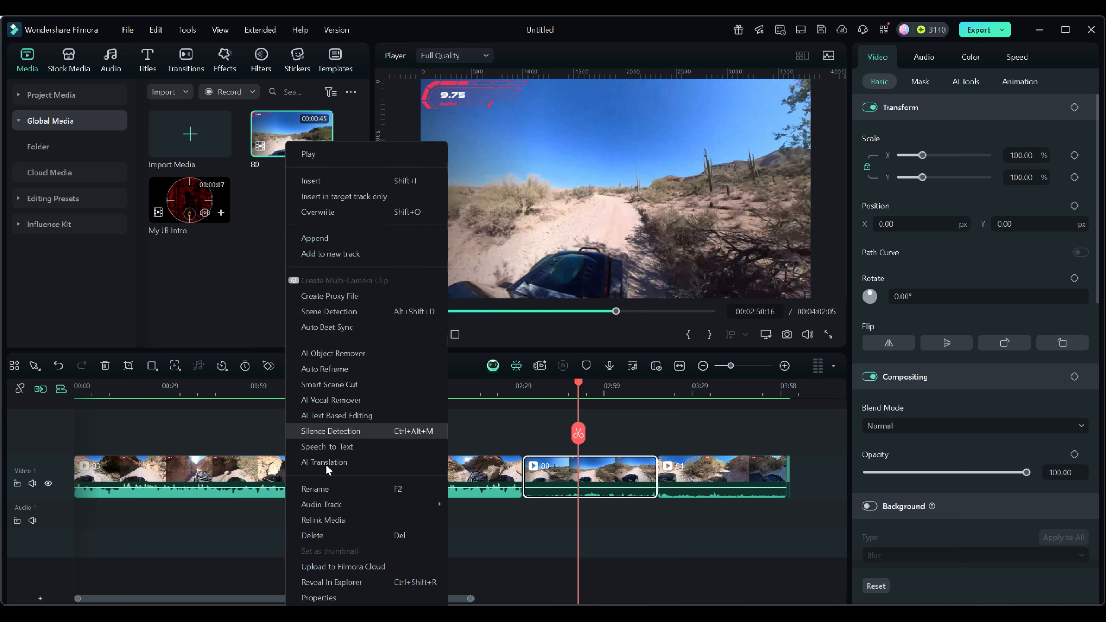
pyautogui.click(313, 536)
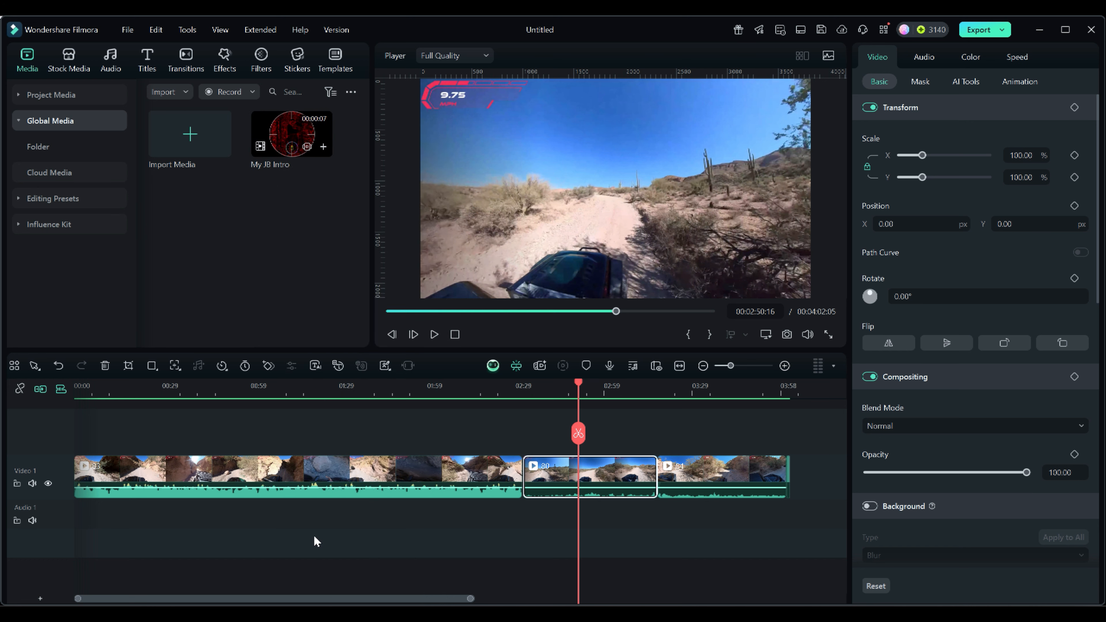
pyautogui.click(57, 95)
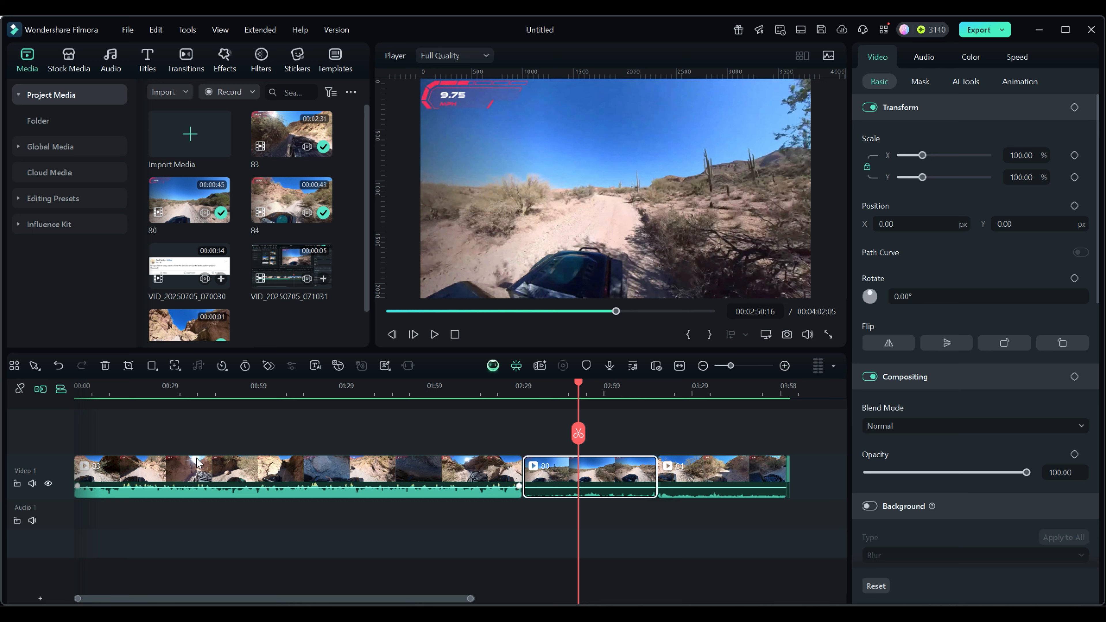
# Place a Default Title on a track above clip 80 and extend its end to cover most of that clip.
pyautogui.click(147, 55)
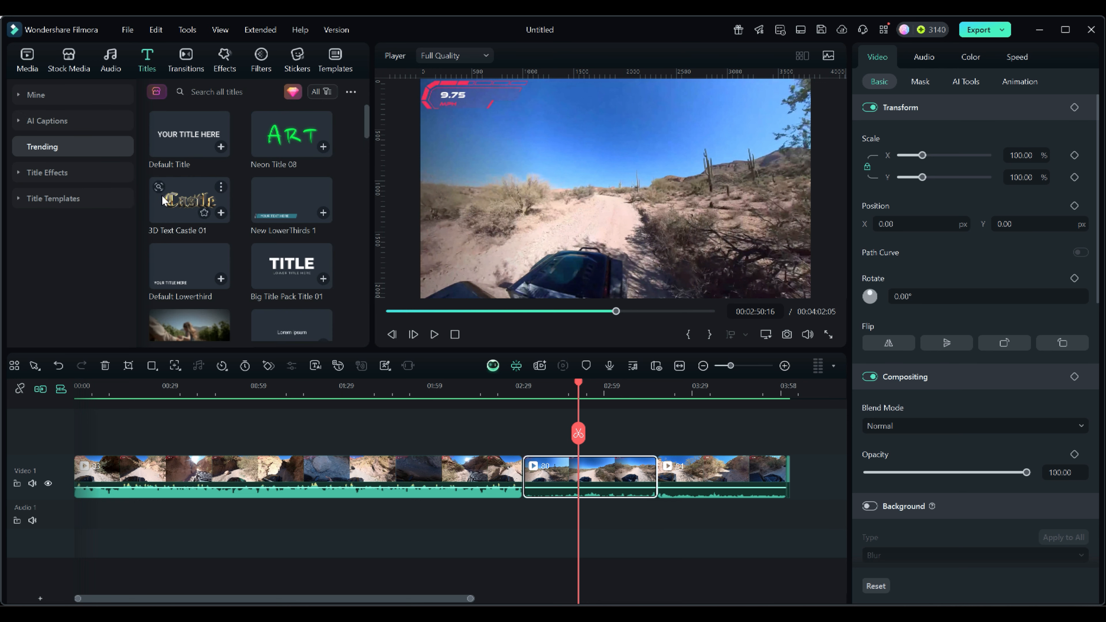
pyautogui.click(184, 143)
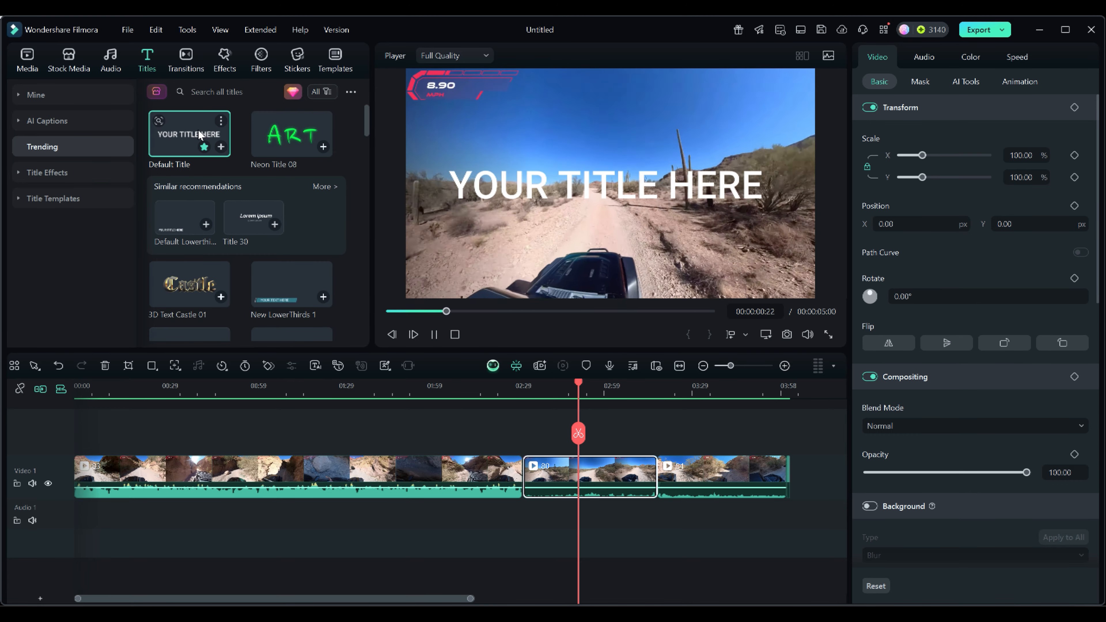
pyautogui.moveTo(197, 132); pyautogui.dragTo(549, 456)
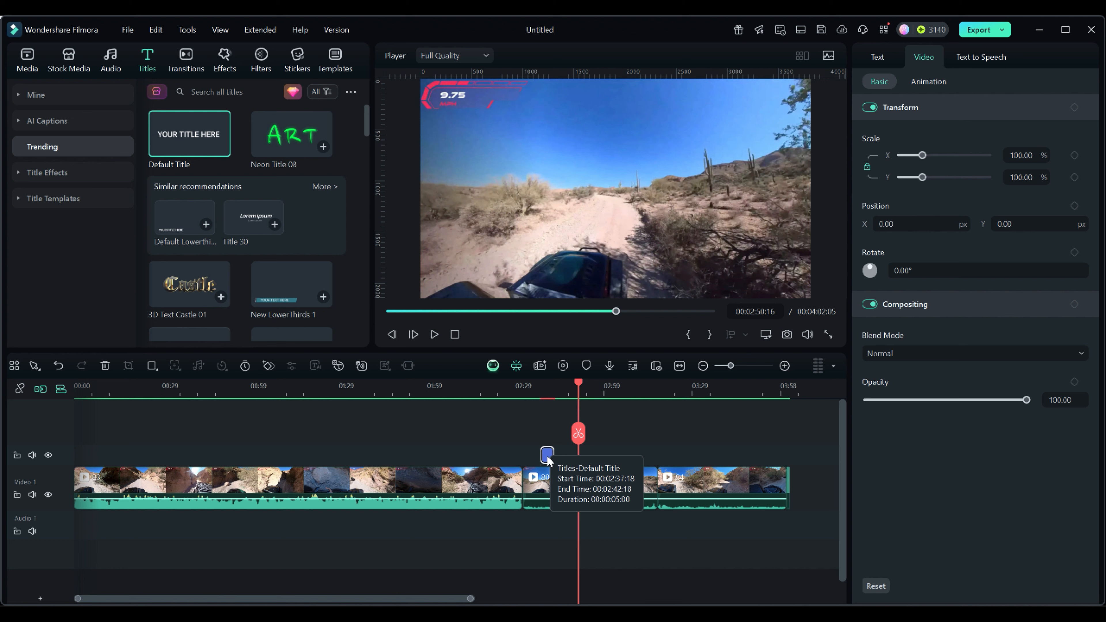
pyautogui.moveTo(549, 455); pyautogui.dragTo(614, 462)
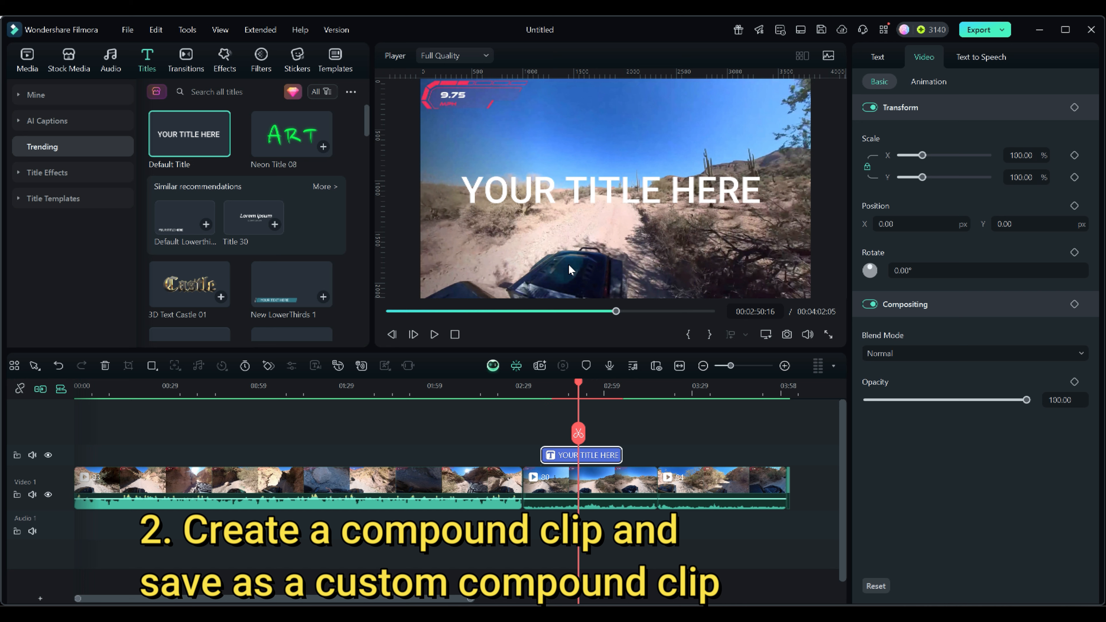
# Create a compound clip from the title and clips 80 and 84, accepting the default name, aspect ratio and resolution.
pyautogui.click(26, 54)
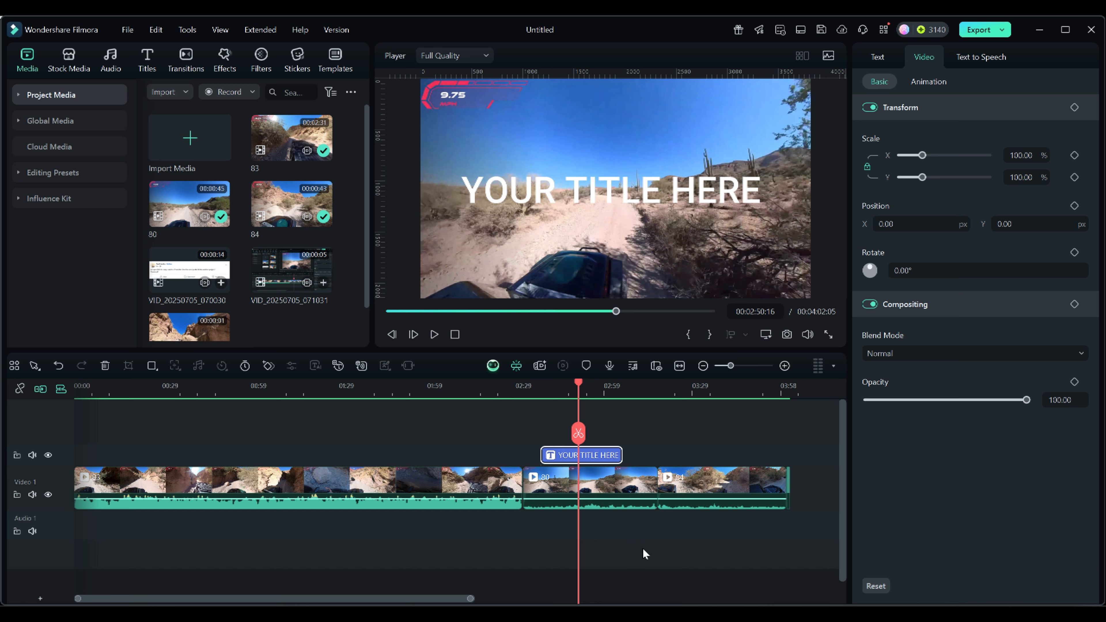
pyautogui.moveTo(642, 549); pyautogui.dragTo(587, 454)
pyautogui.click(712, 547)
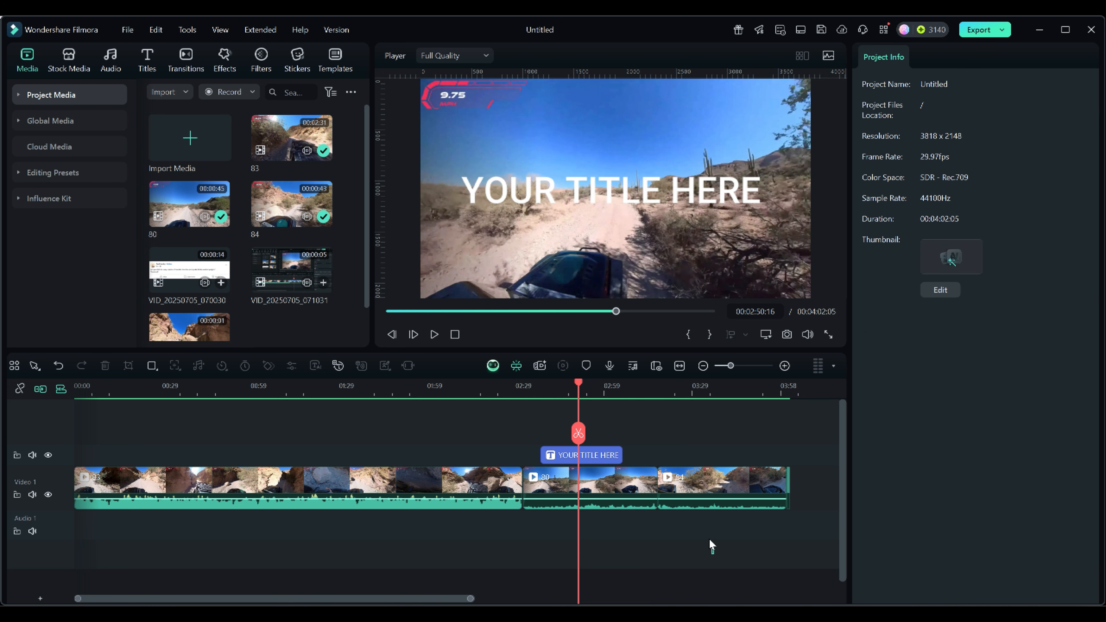
pyautogui.moveTo(713, 552); pyautogui.dragTo(600, 456)
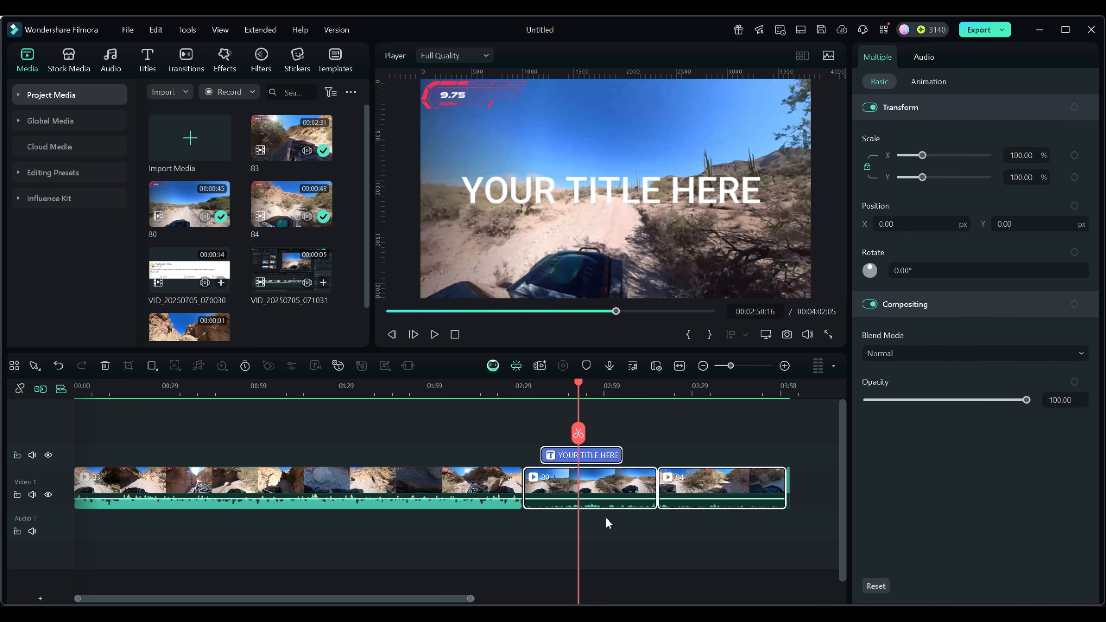
pyautogui.rightClick(597, 458)
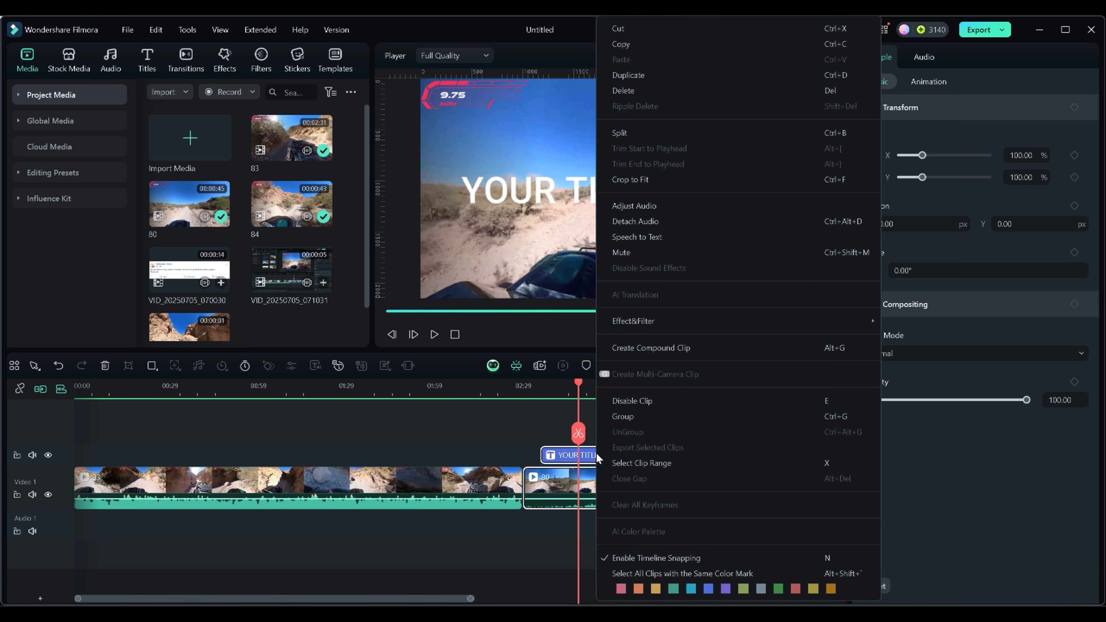
pyautogui.click(632, 349)
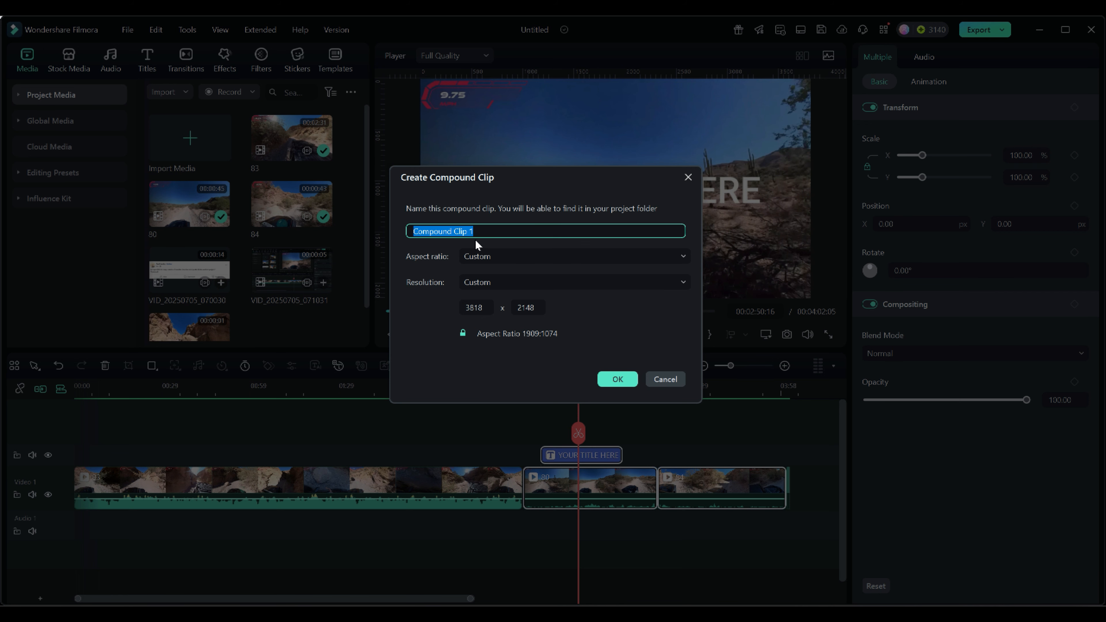
pyautogui.click(617, 378)
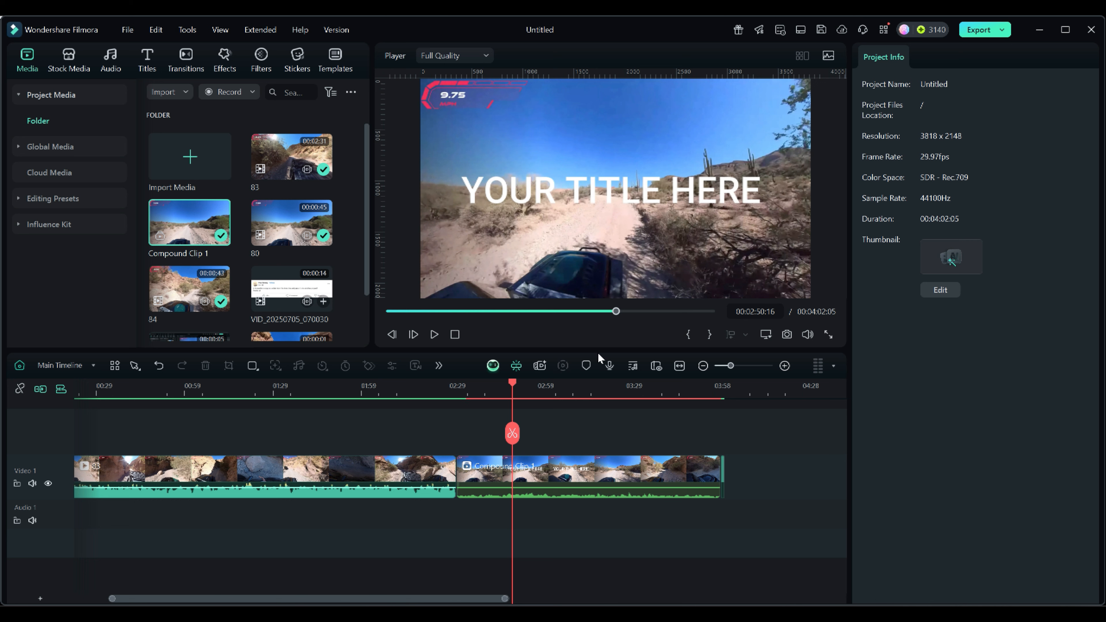
# View Compound Clip 1's own timeline, turning off its editing reminder, and return to the main timeline.
pyautogui.click(65, 366)
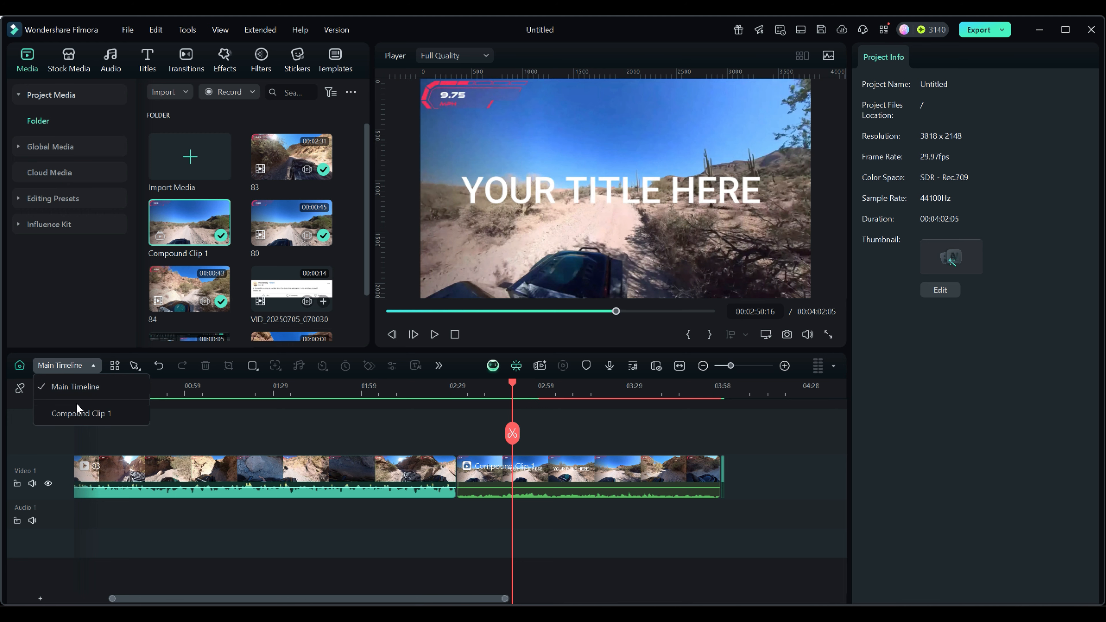
pyautogui.click(76, 412)
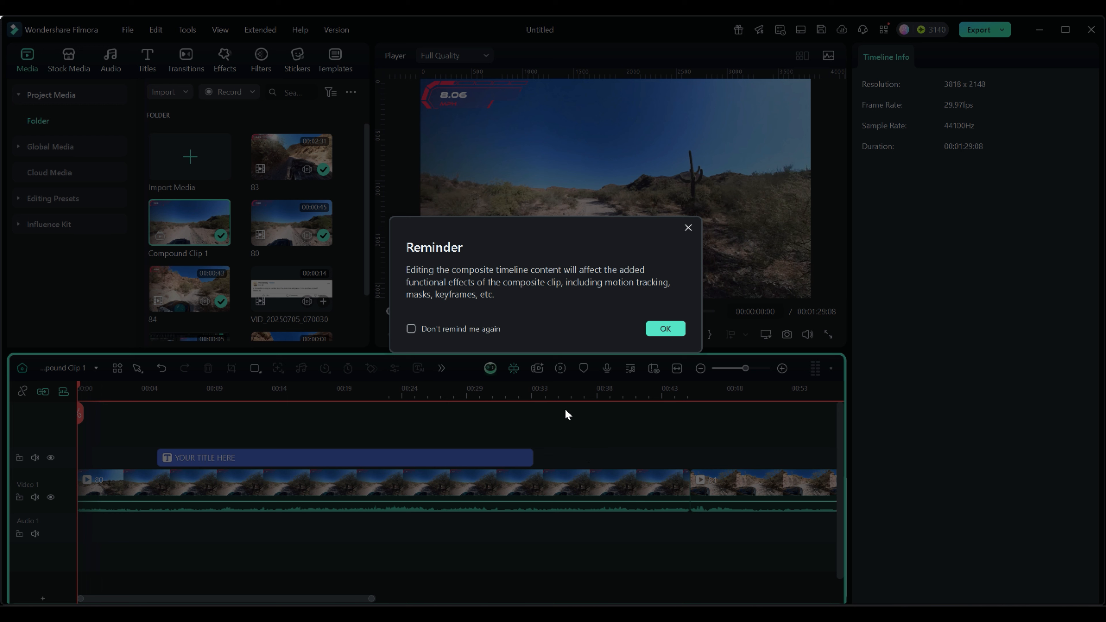
pyautogui.click(410, 330)
pyautogui.click(666, 330)
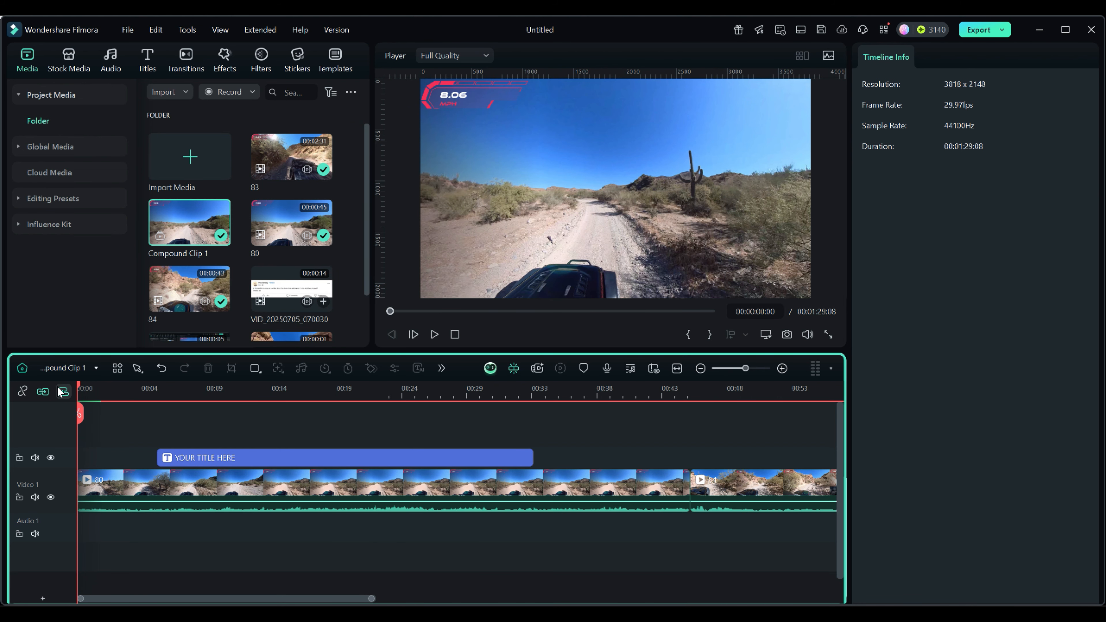
pyautogui.click(21, 370)
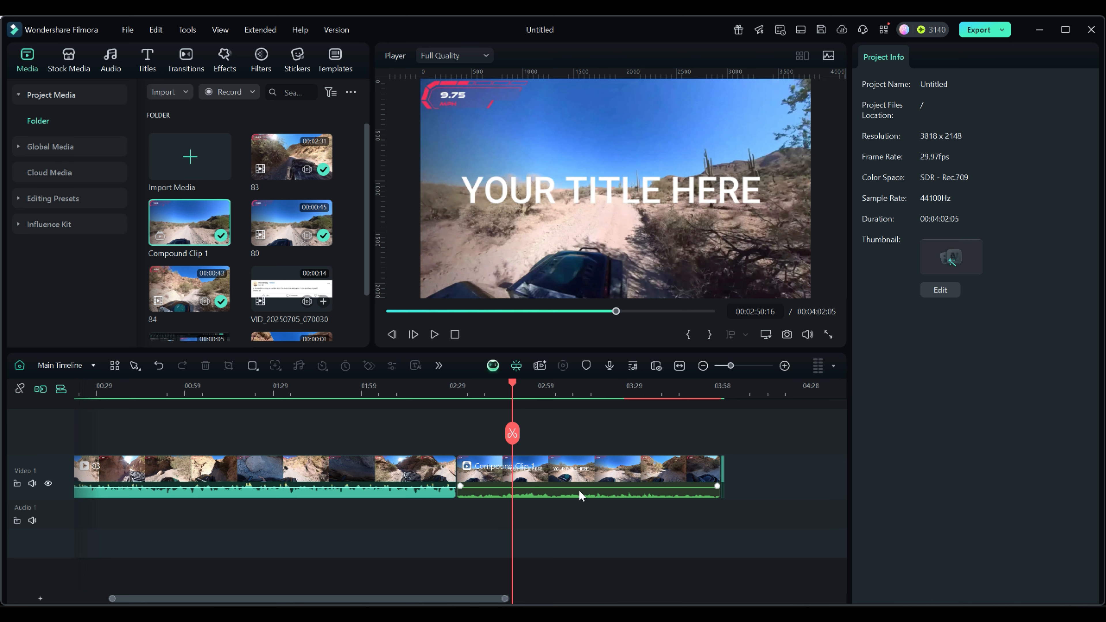
# Save Compound Clip 1 from the main timeline as a custom compound clip preset.
pyautogui.click(581, 497)
pyautogui.rightClick(571, 473)
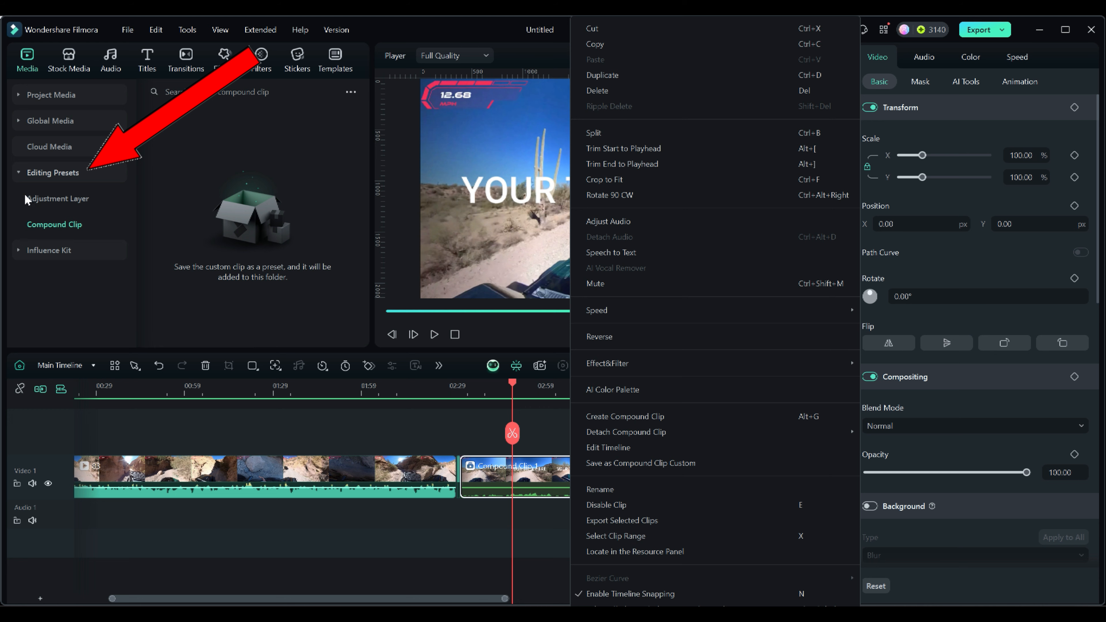
pyautogui.click(625, 463)
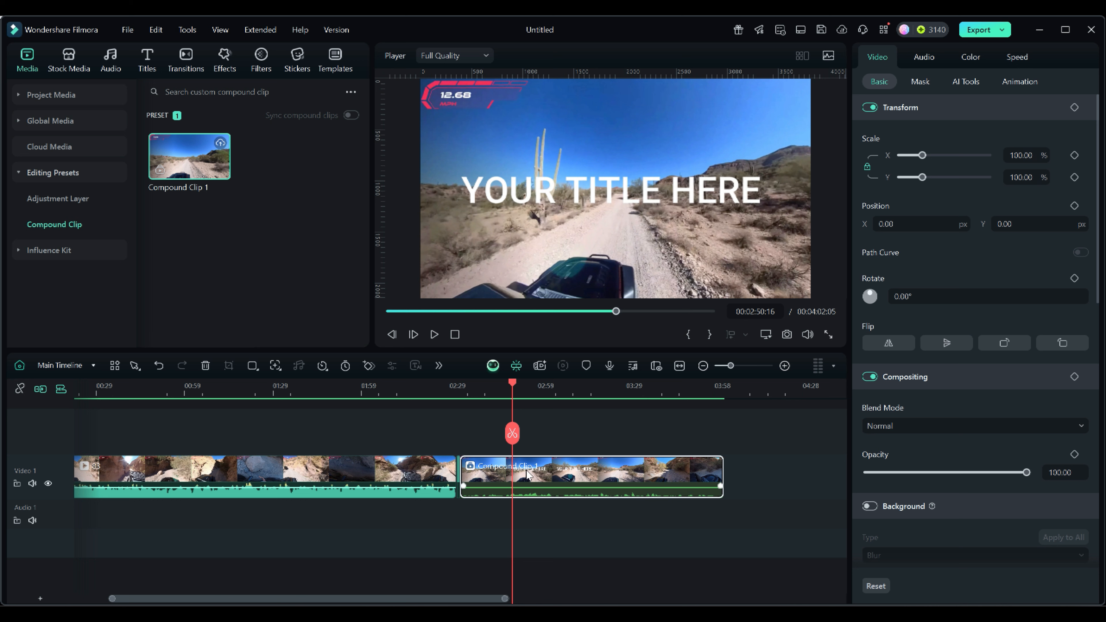
# Delete the Compound Clip 1 preset from the saved custom compound clips.
pyautogui.rightClick(183, 162)
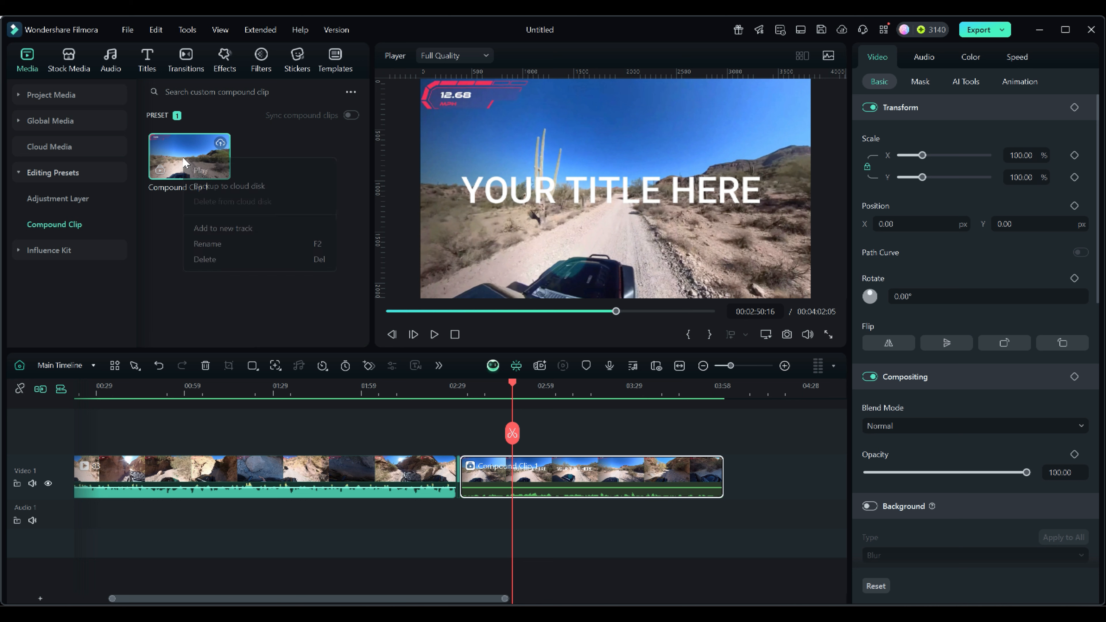
pyautogui.click(205, 258)
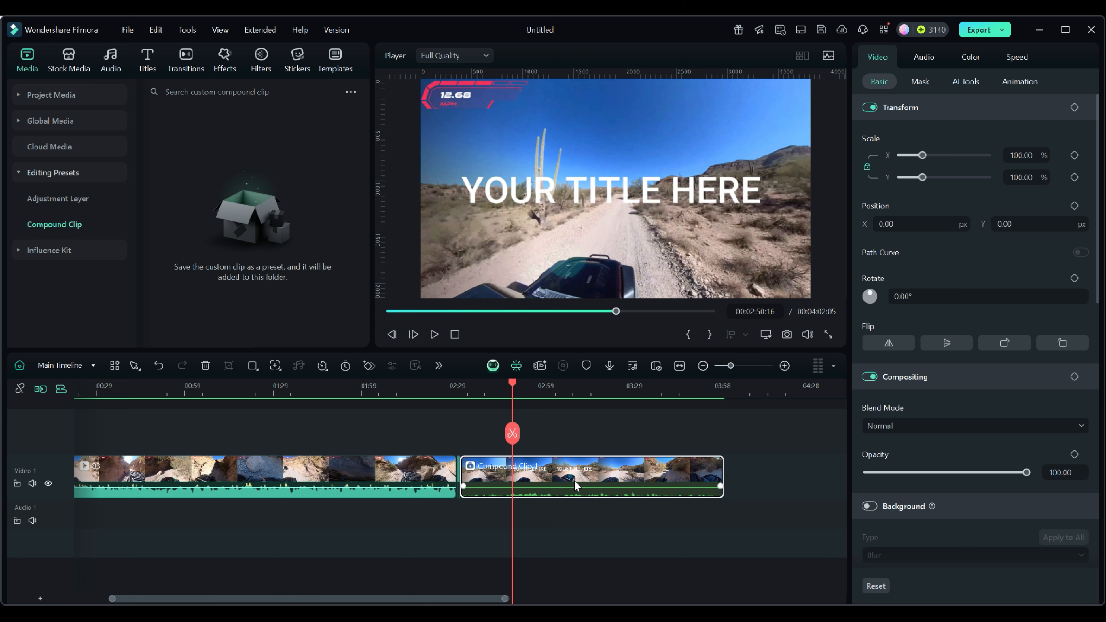
# Detach the full range of the compound clip on the main timeline into its separate title and video clips.
pyautogui.rightClick(596, 476)
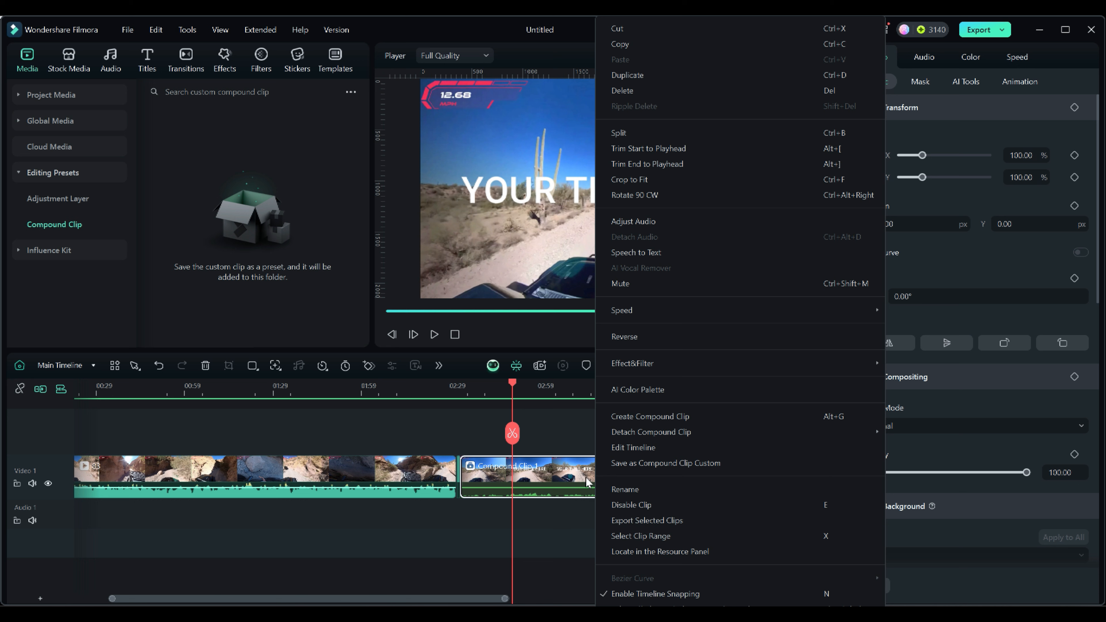
pyautogui.moveTo(626, 437)
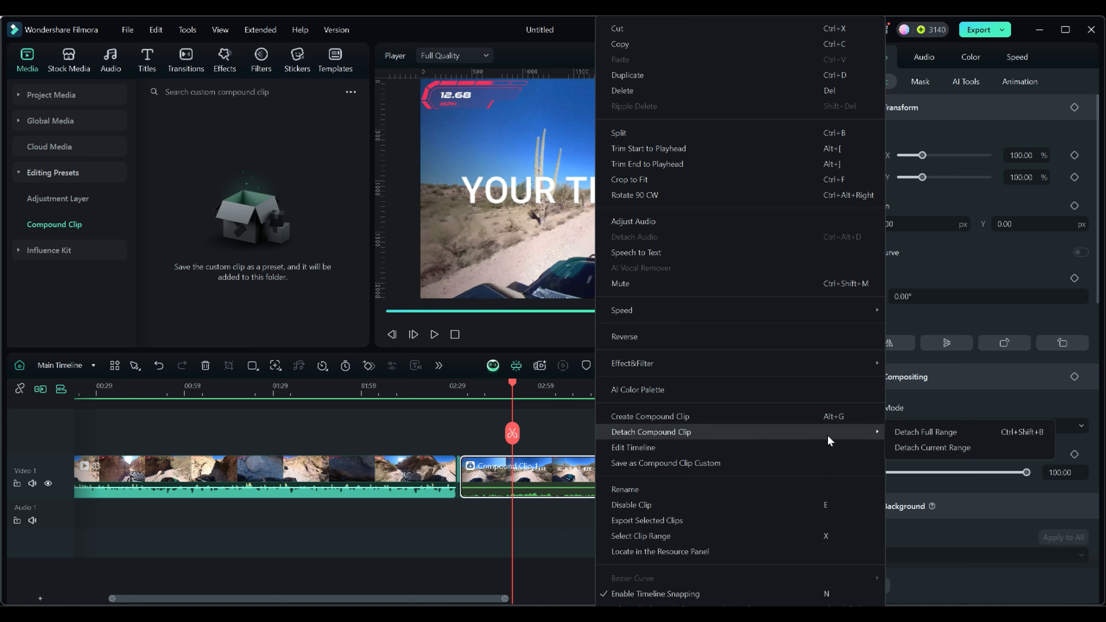
pyautogui.click(924, 433)
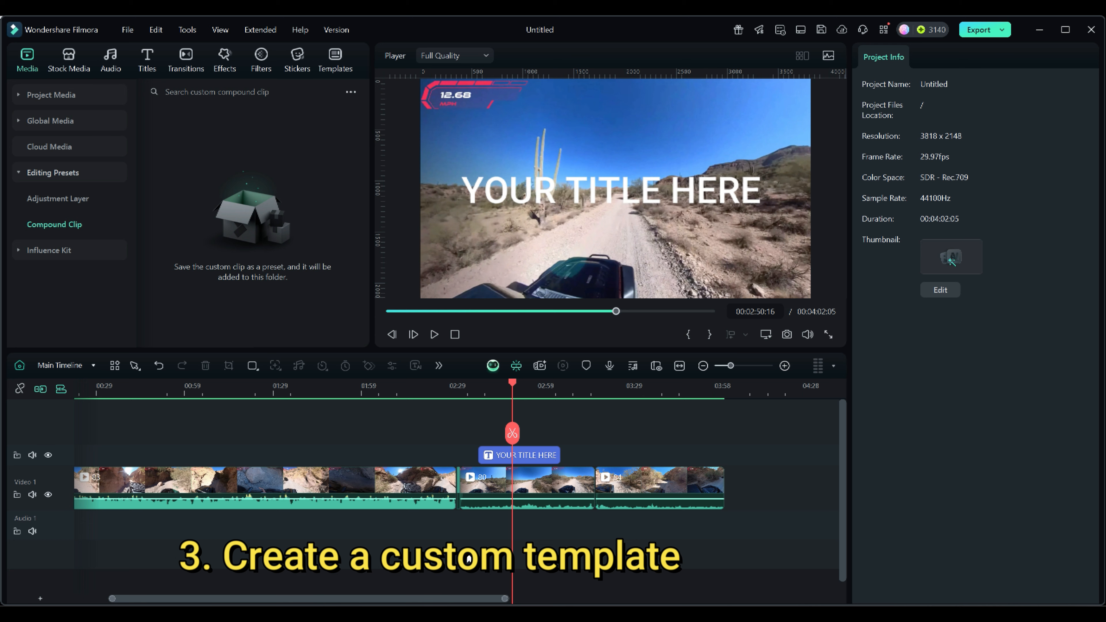
# Delete the short sliver clip before clip 80 and the long opening clip 83 from the timeline.
pyautogui.click(437, 506)
pyautogui.click(444, 539)
pyautogui.click(418, 494)
pyautogui.moveTo(418, 489); pyautogui.dragTo(450, 457)
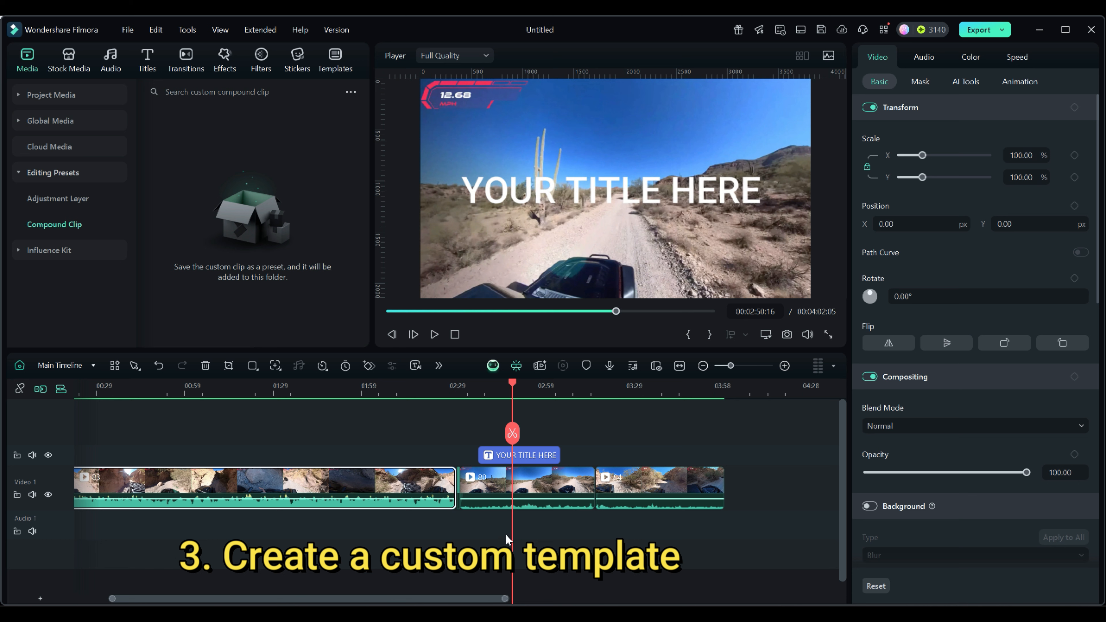
pyautogui.click(458, 493)
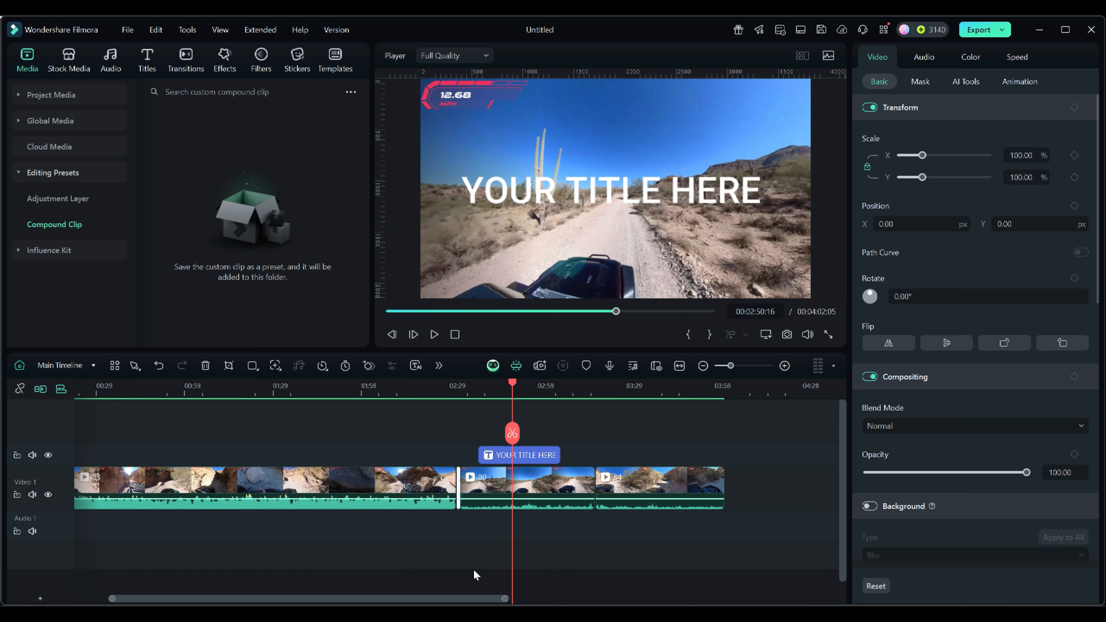
pyautogui.press('Delete')
pyautogui.click(391, 489)
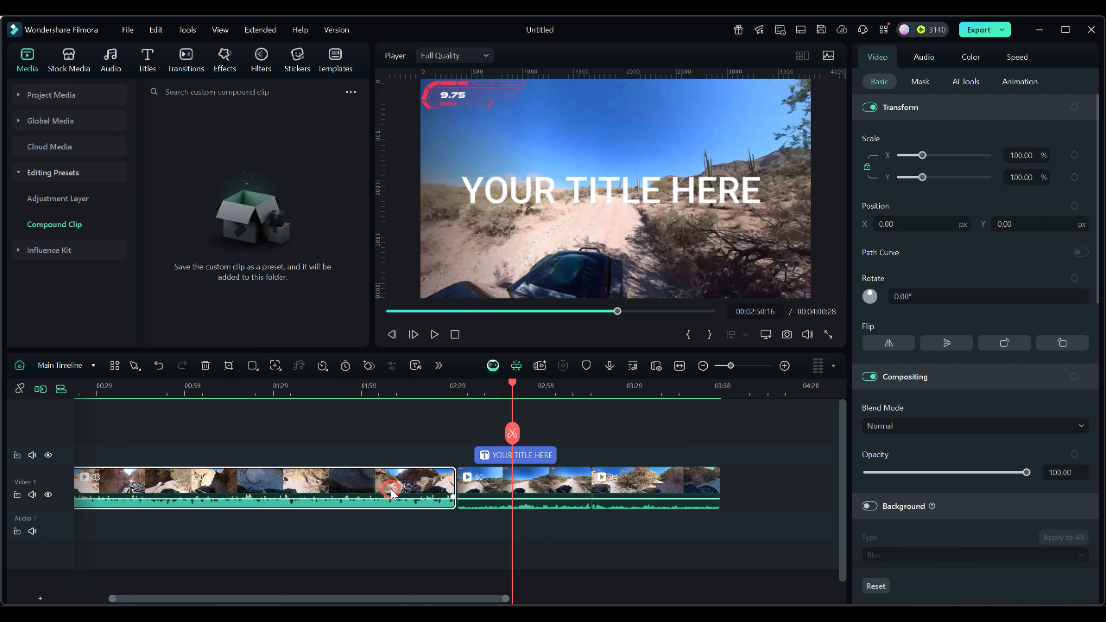
pyautogui.press('Delete')
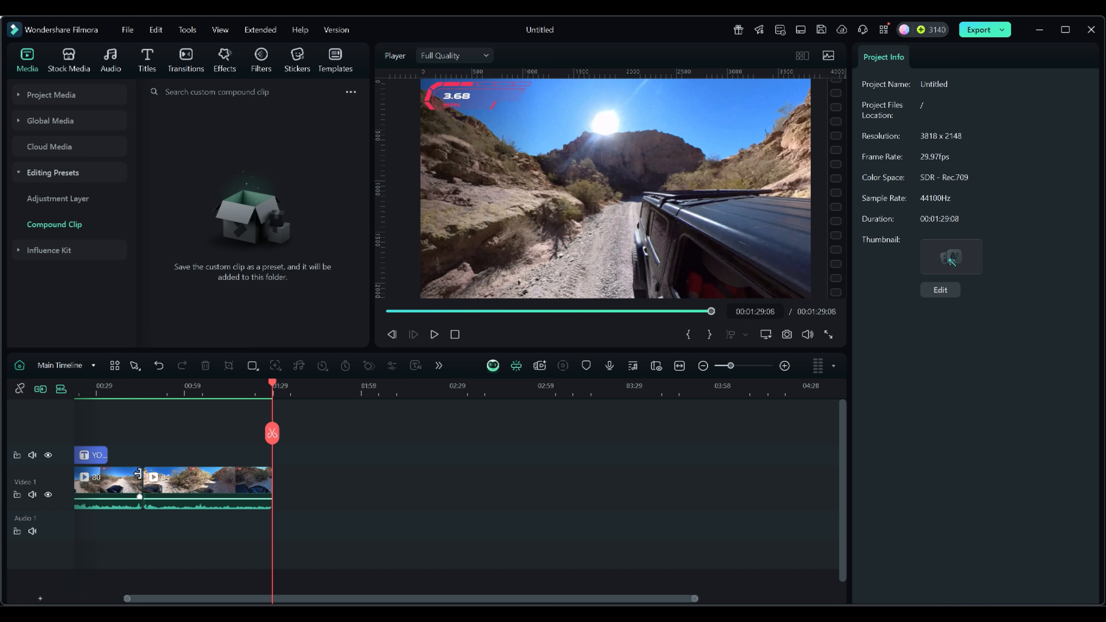
# Save the current timeline with the title and two video clips as a custom template.
pyautogui.click(337, 57)
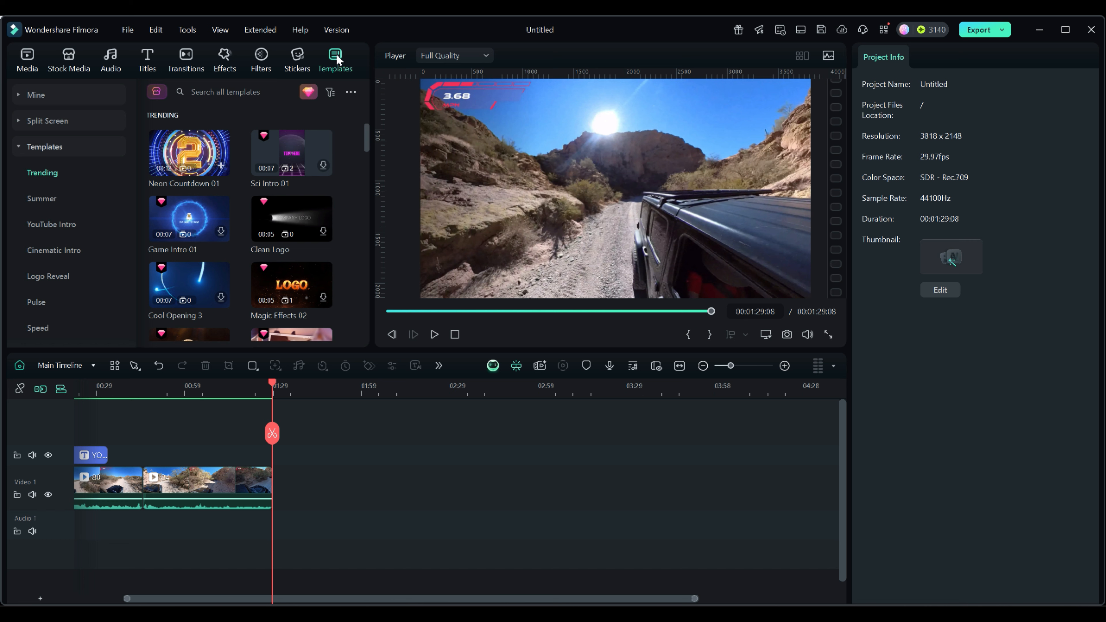
pyautogui.click(50, 96)
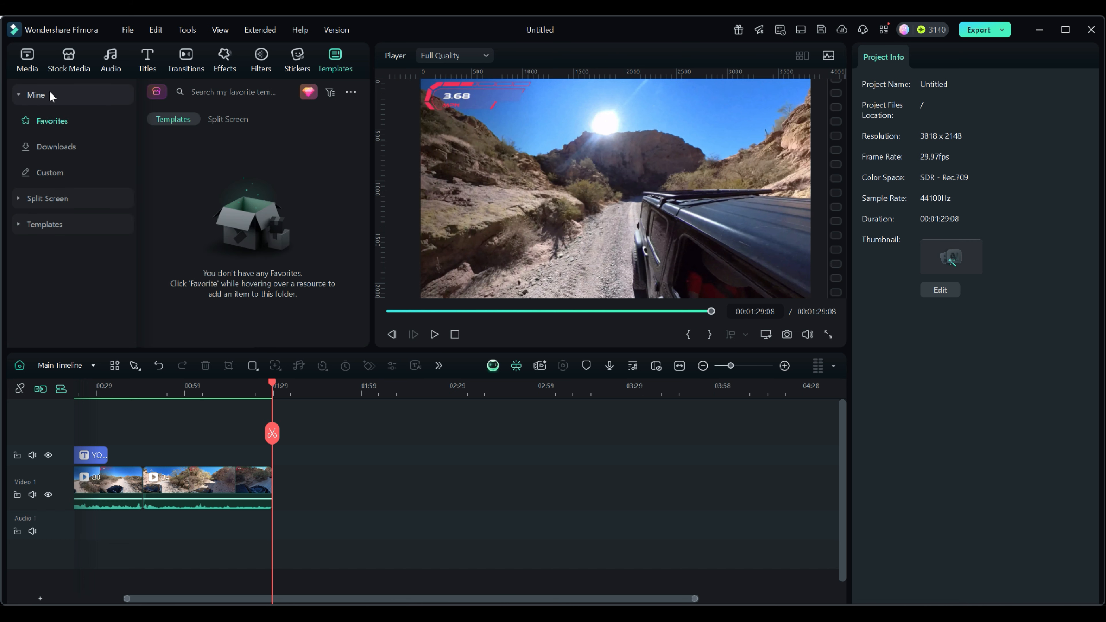
pyautogui.click(51, 172)
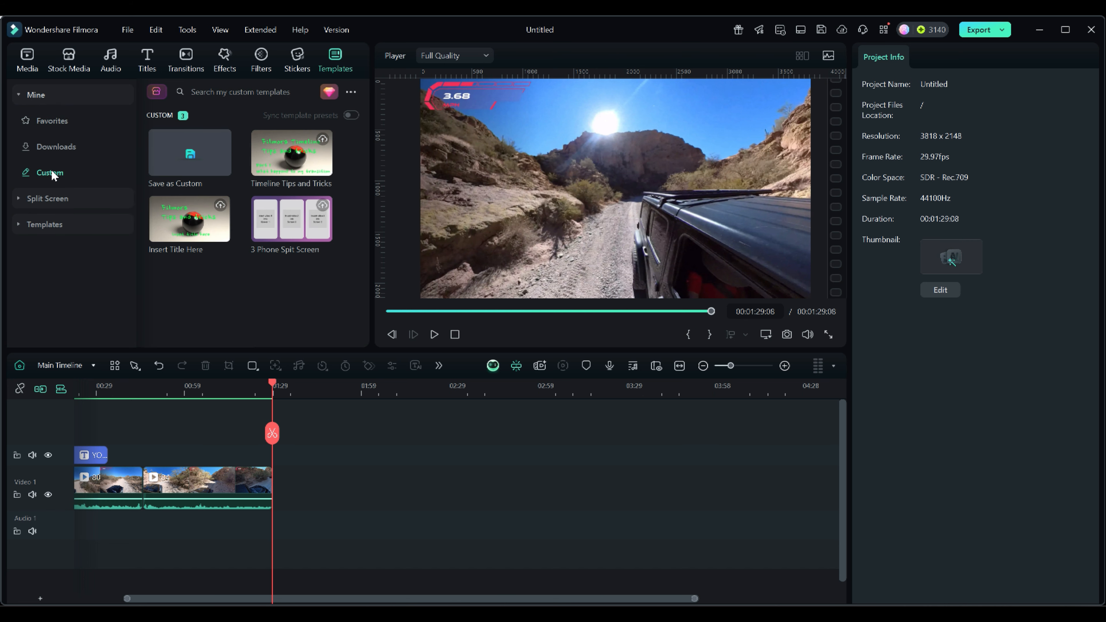
pyautogui.click(184, 154)
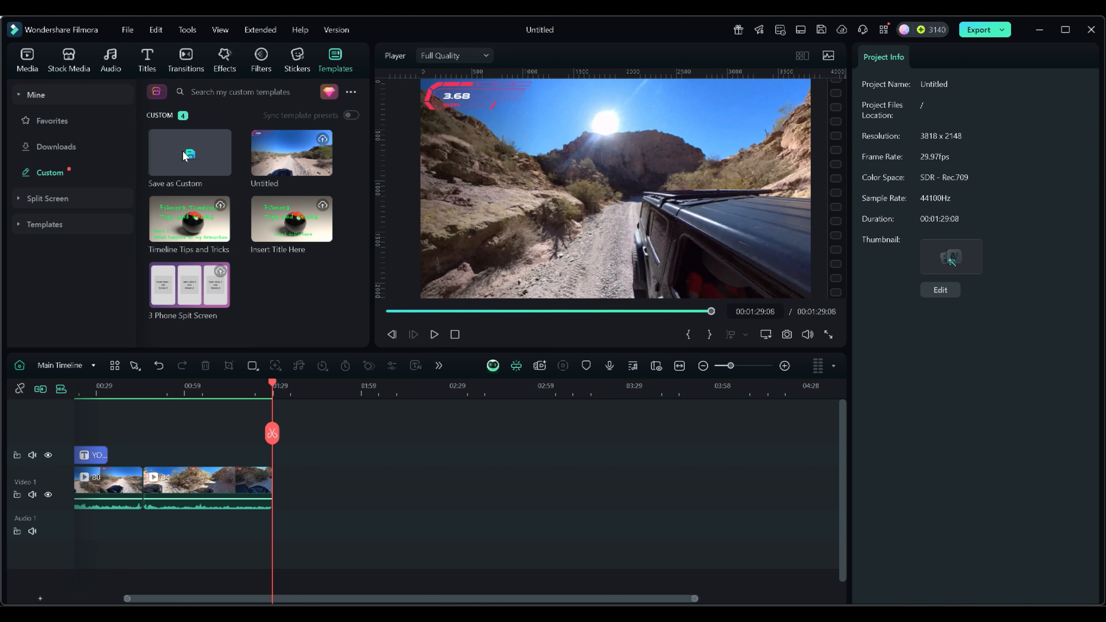
# Rename the saved custom template called Untitled as "new name".
pyautogui.rightClick(271, 182)
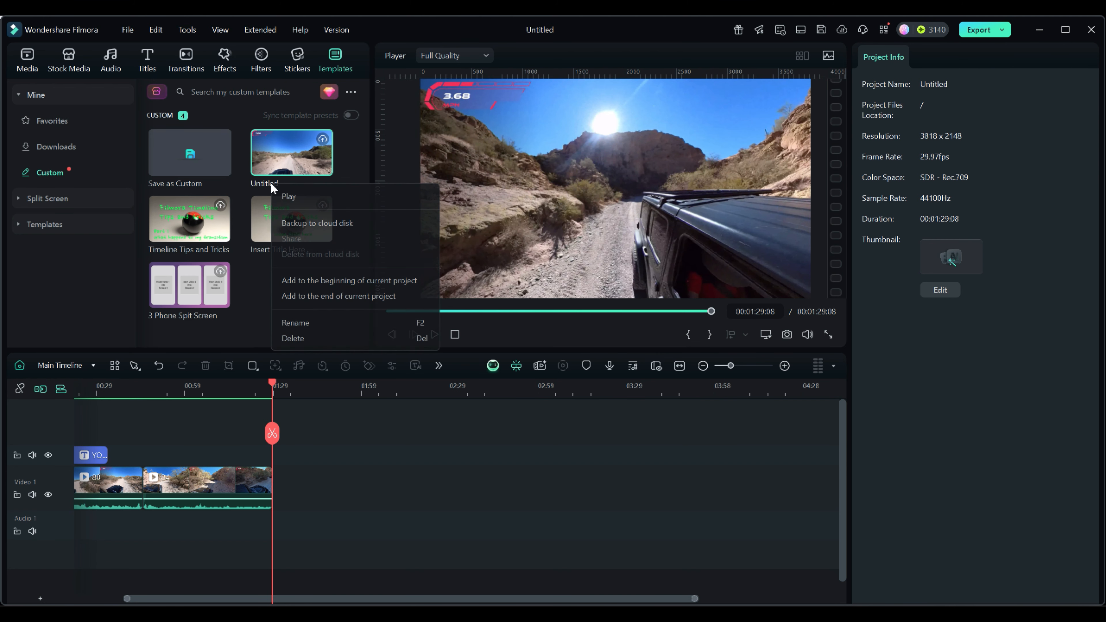
pyautogui.click(296, 323)
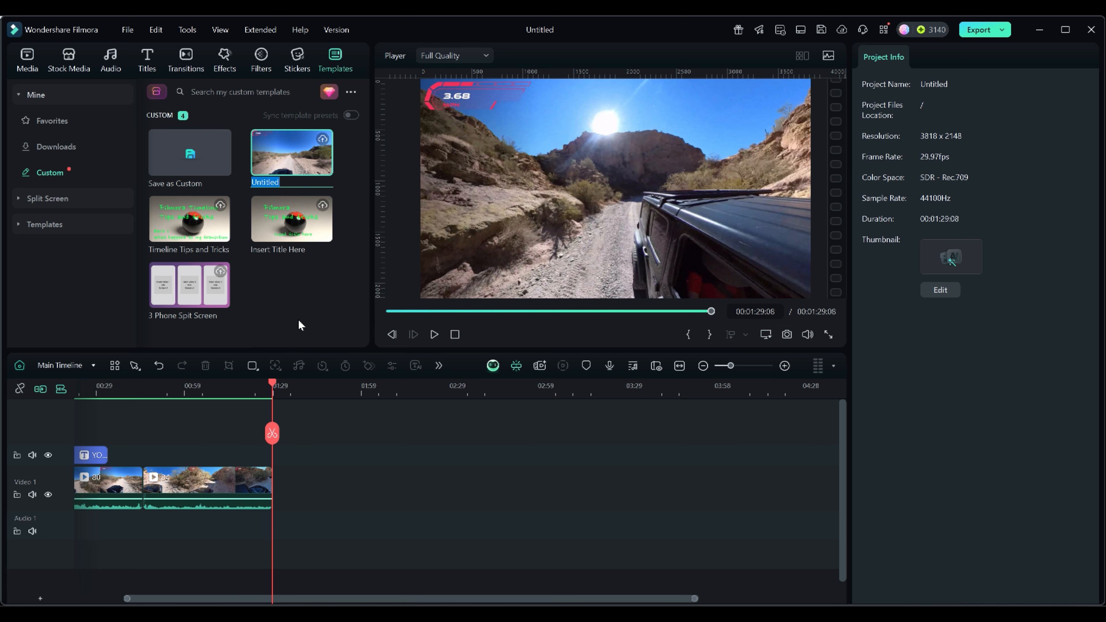
pyautogui.write('new name')
pyautogui.press('Return')
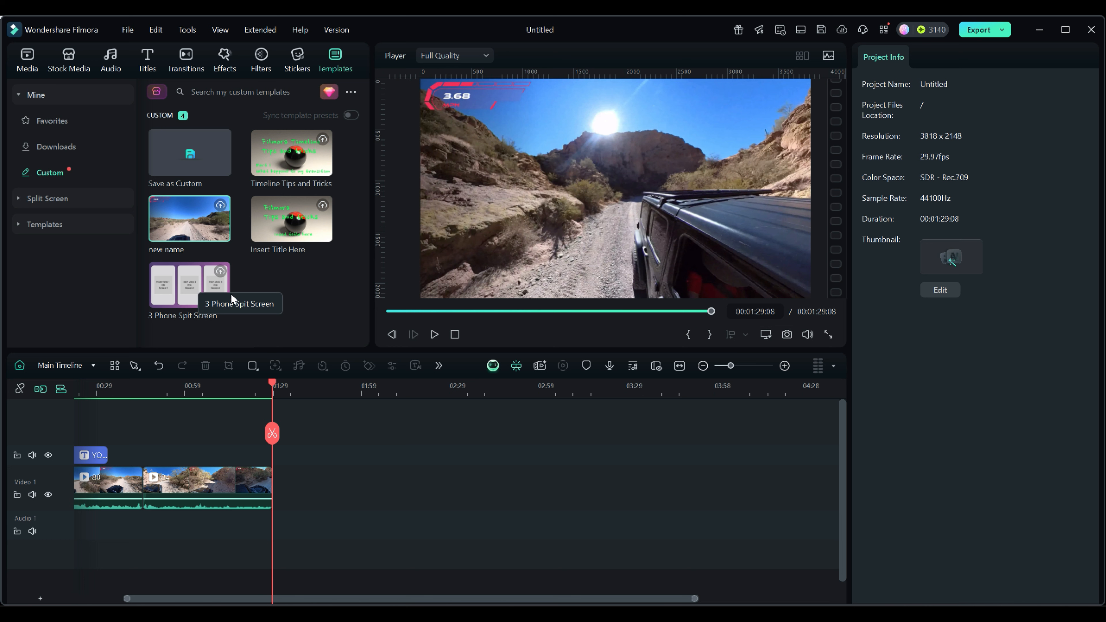
# Add the Insert Title Here custom template to the beginning of the current project and move the playhead to its end.
pyautogui.click(282, 222)
pyautogui.rightClick(282, 222)
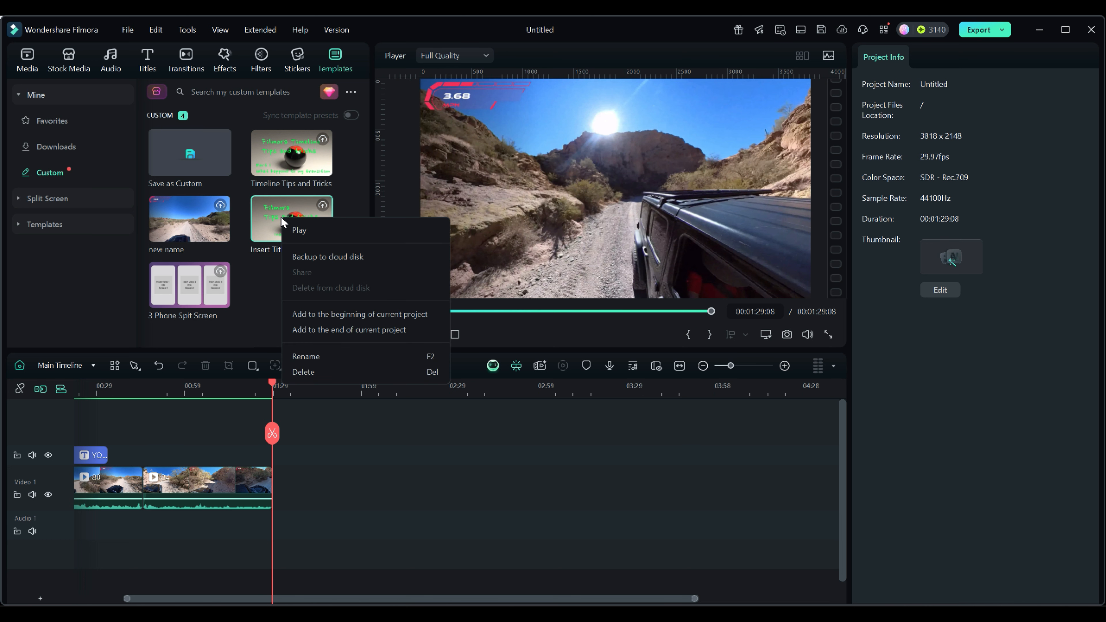
pyautogui.click(322, 313)
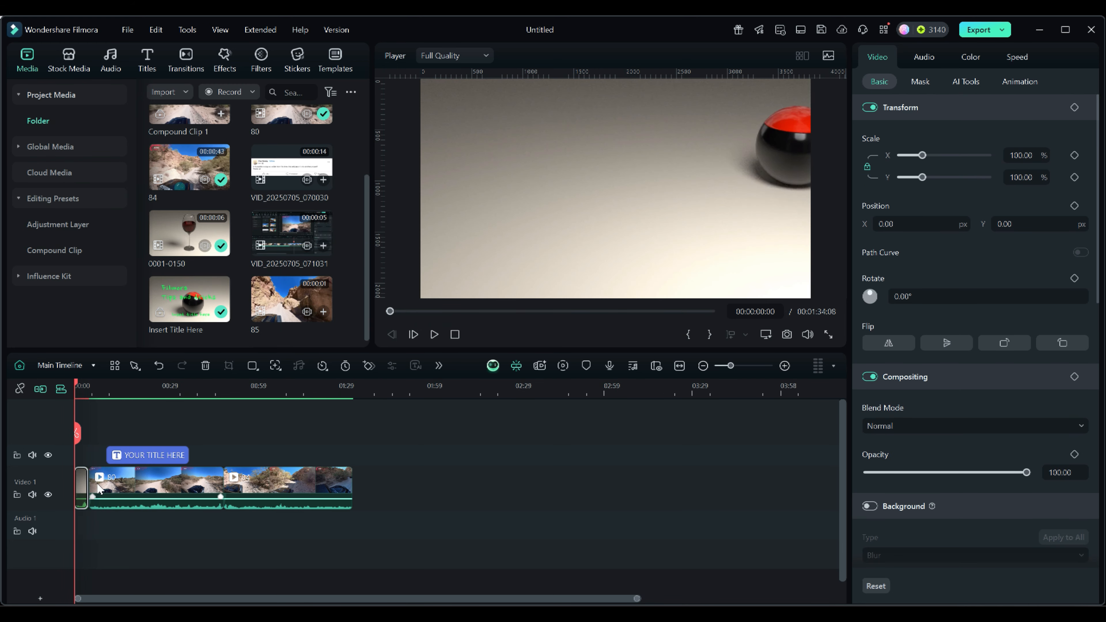
pyautogui.moveTo(79, 383)
pyautogui.mouseDown()
pyautogui.moveTo(103, 383)
pyautogui.moveTo(57, 384)
pyautogui.moveTo(89, 386)
pyautogui.mouseUp()
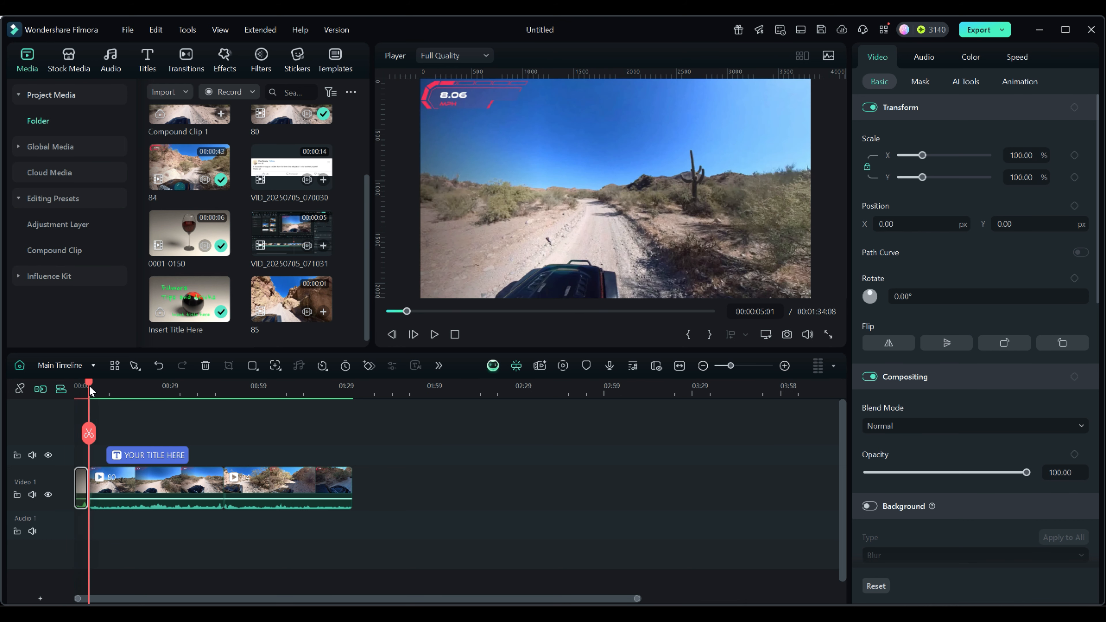
# Add the 3 Phone Spit Screen custom template to the end of the current project.
pyautogui.click(336, 54)
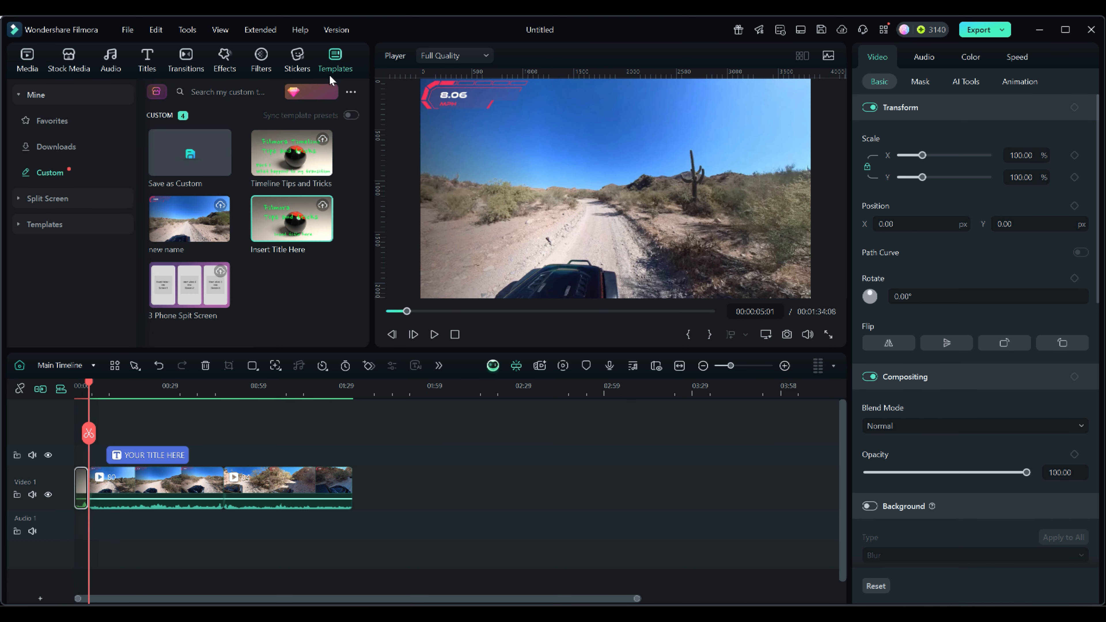
pyautogui.rightClick(191, 296)
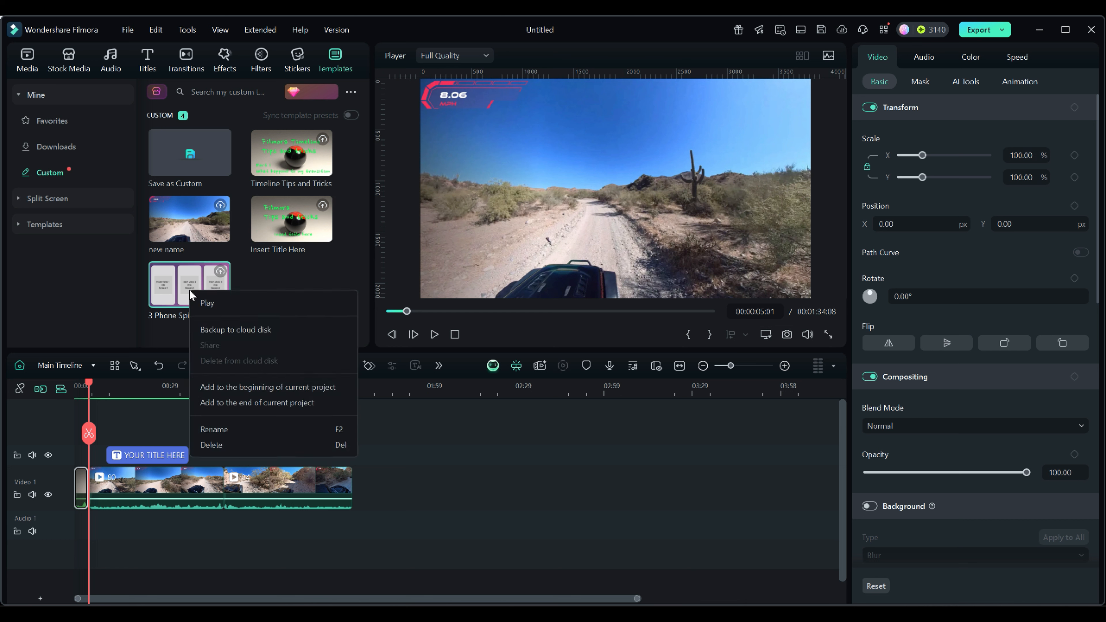
pyautogui.click(222, 402)
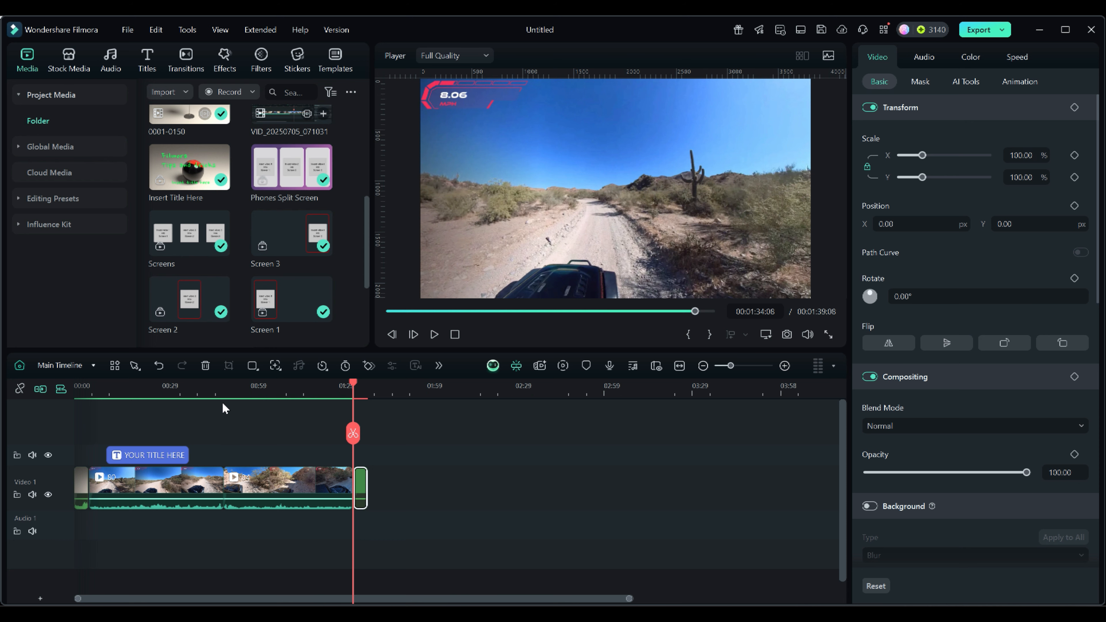
# Detach the full range of the phone split screen compound clip at the end of the timeline into its component clips.
pyautogui.moveTo(377, 398); pyautogui.dragTo(476, 398)
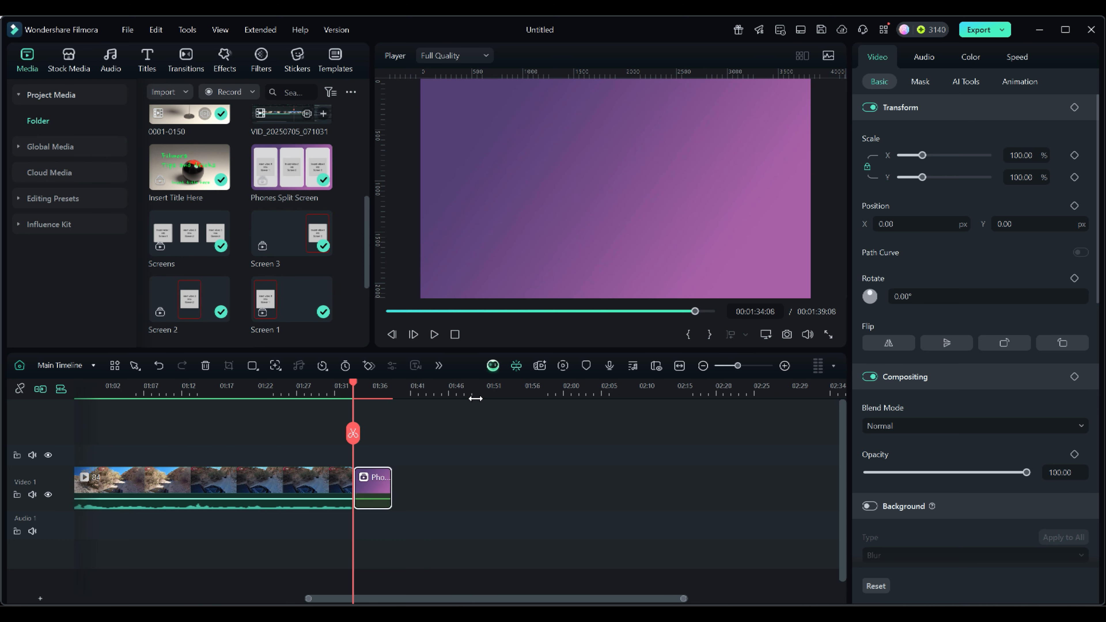
pyautogui.rightClick(374, 491)
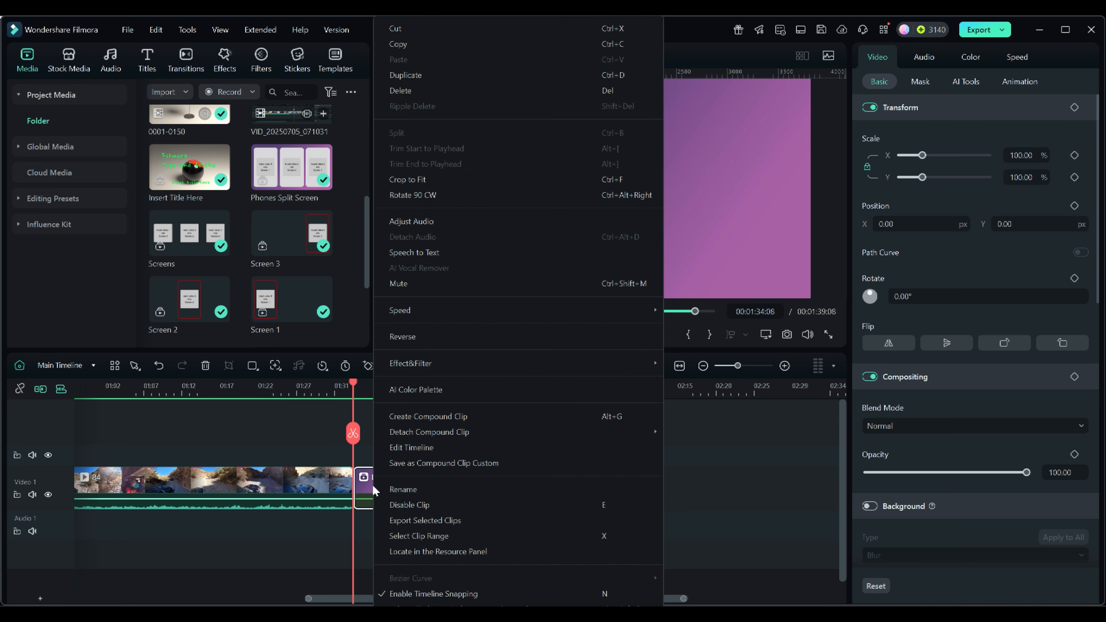
pyautogui.moveTo(409, 431)
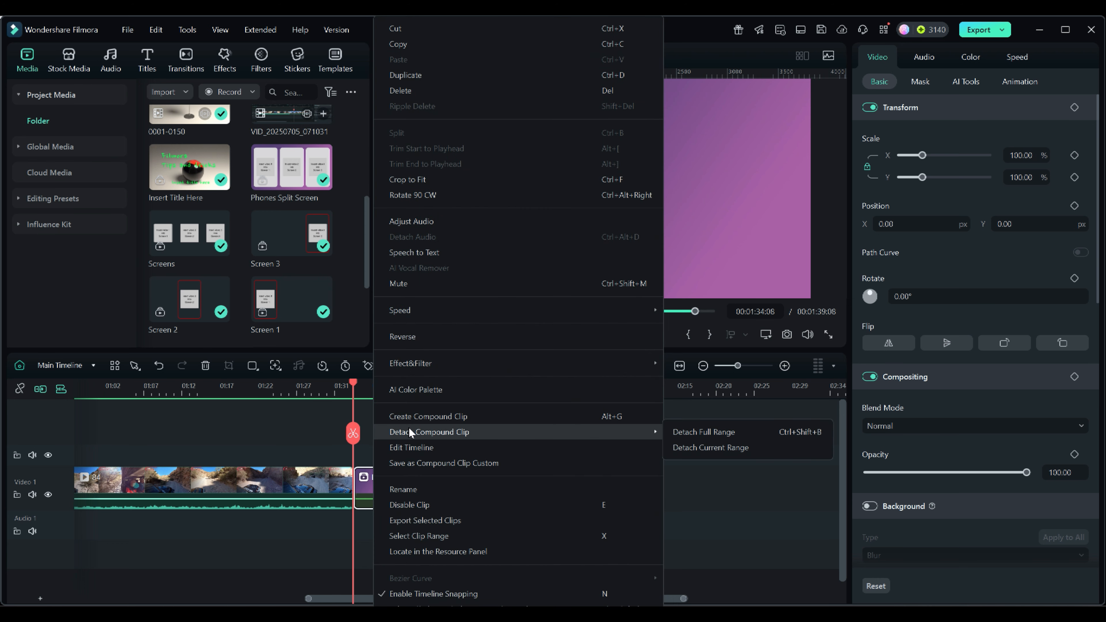
pyautogui.click(719, 431)
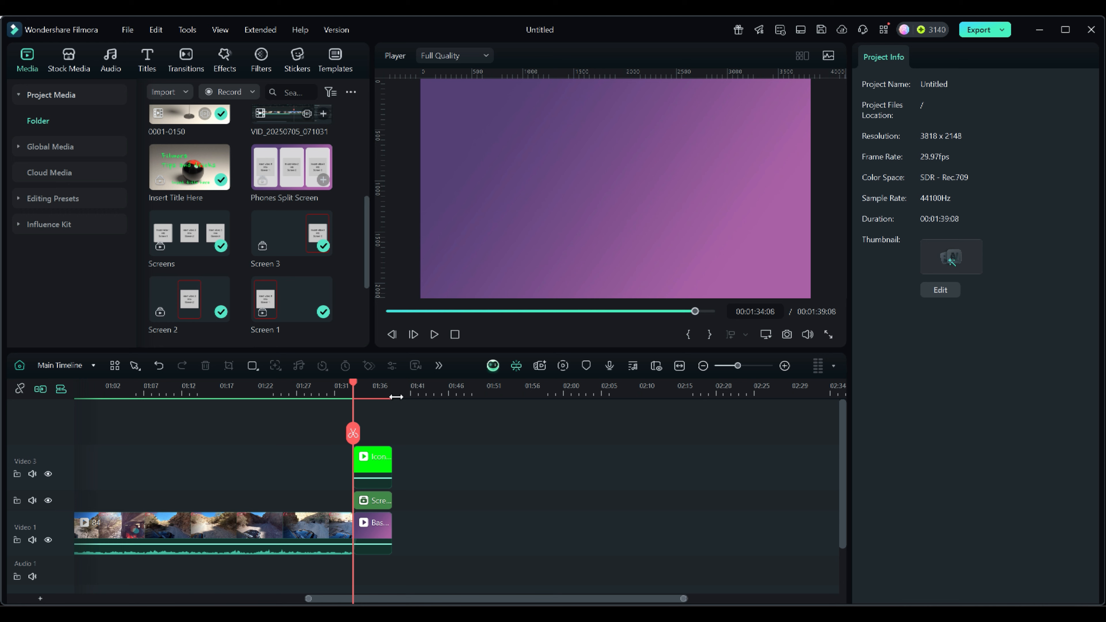
# Detach the full range of the Screens compound clip into its separate screen clips.
pyautogui.moveTo(395, 396); pyautogui.dragTo(646, 395)
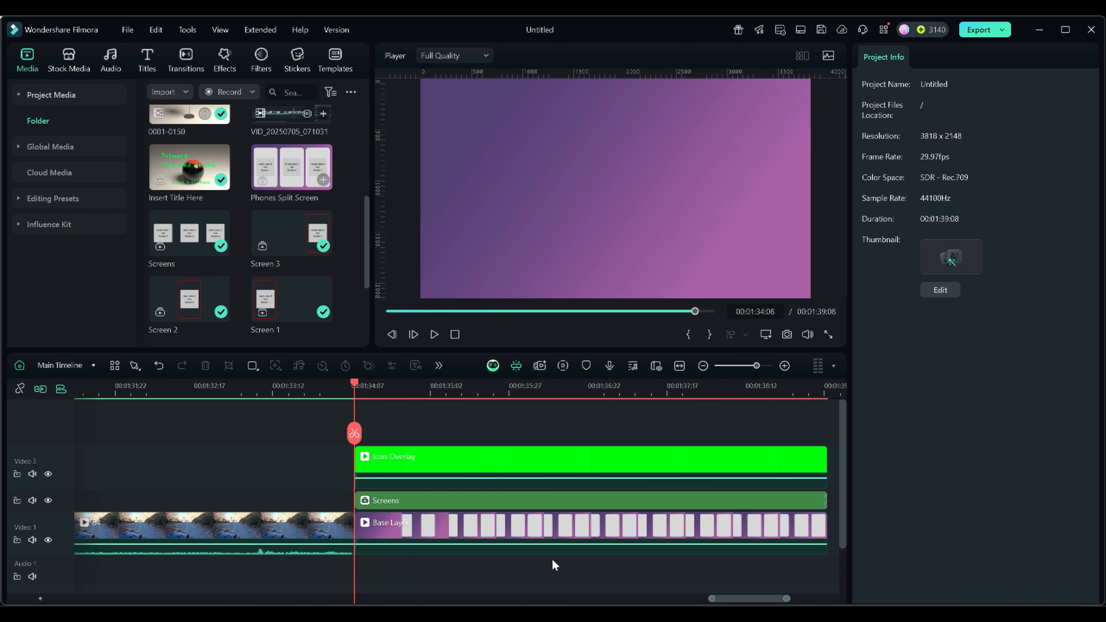
pyautogui.rightClick(498, 494)
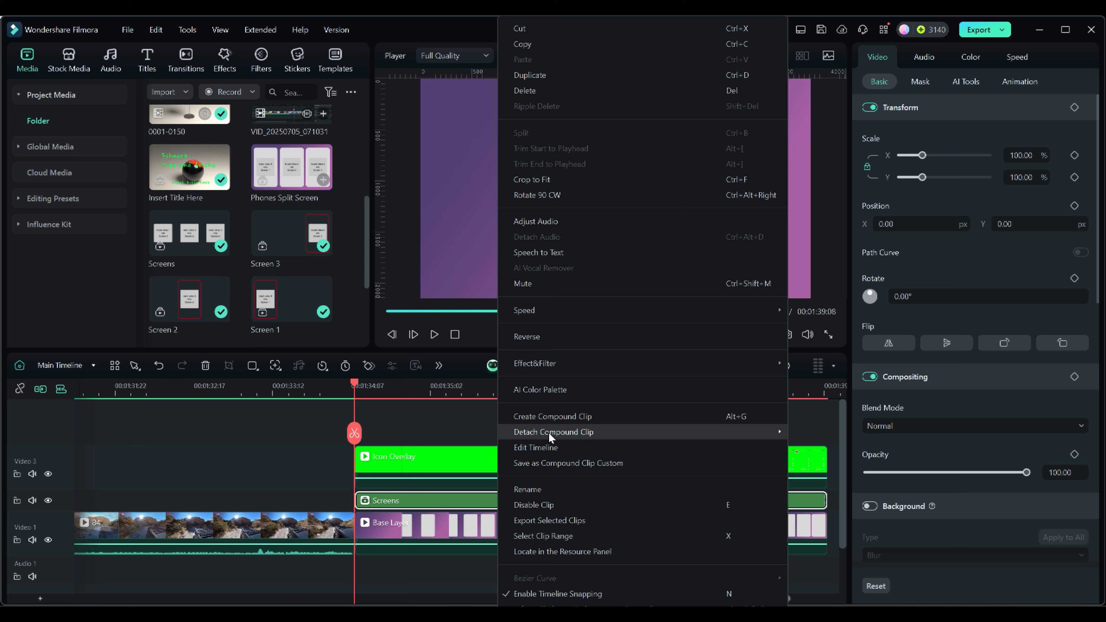
pyautogui.moveTo(549, 432)
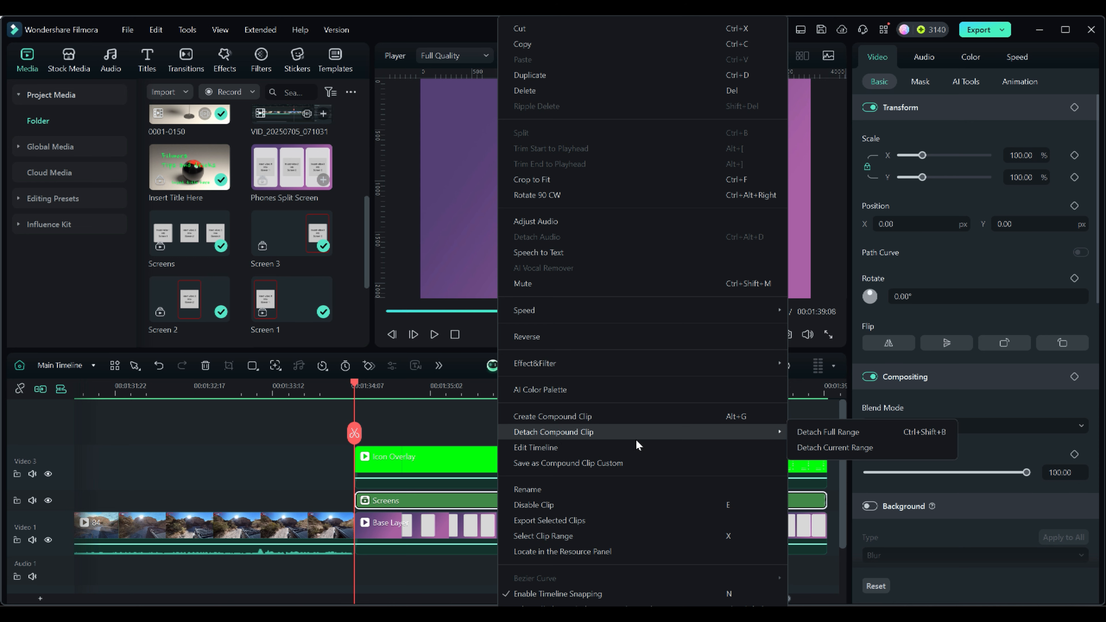
pyautogui.click(839, 431)
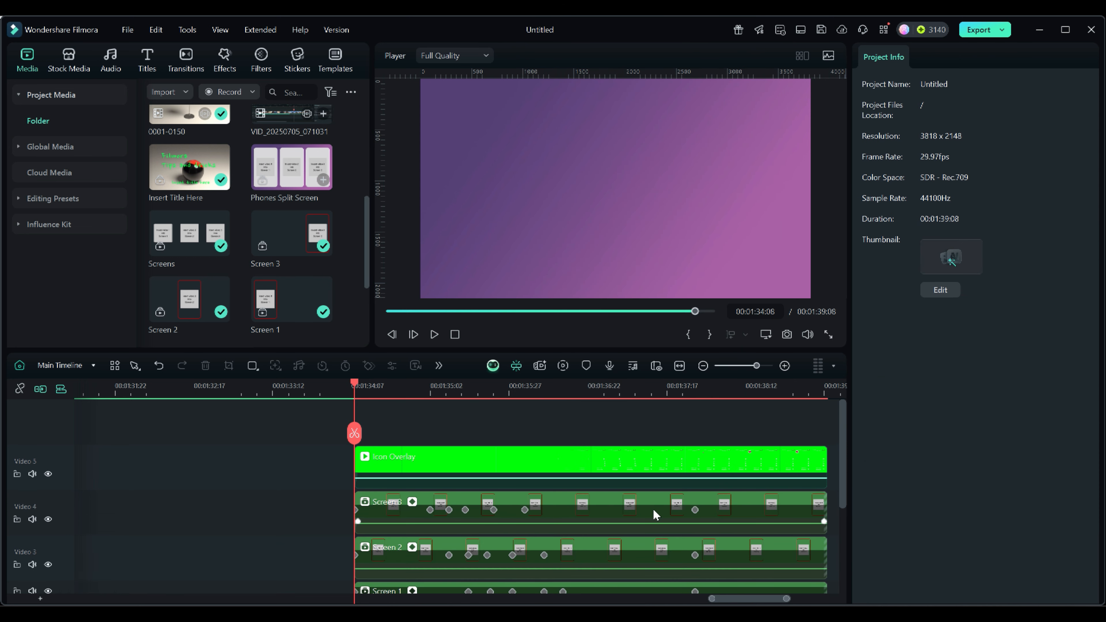
pyautogui.scroll(-4, 653, 509)
pyautogui.scroll(3, 654, 510)
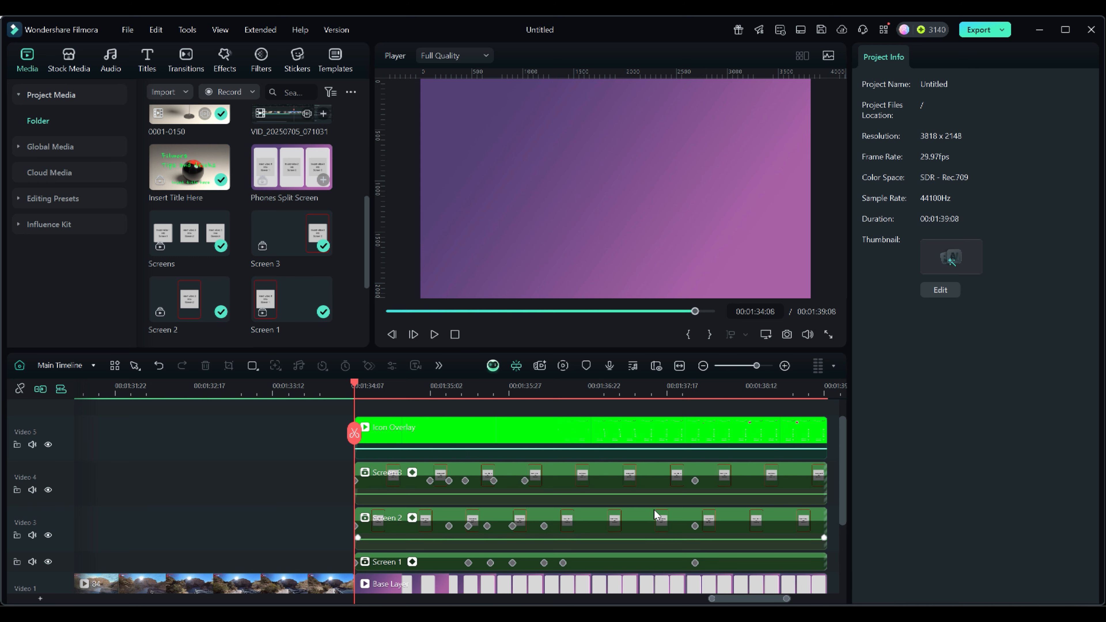
# Preview the phone split screen at 00:01:37:15, check its detached layers and show the custom templates again.
pyautogui.moveTo(355, 384); pyautogui.dragTo(663, 403)
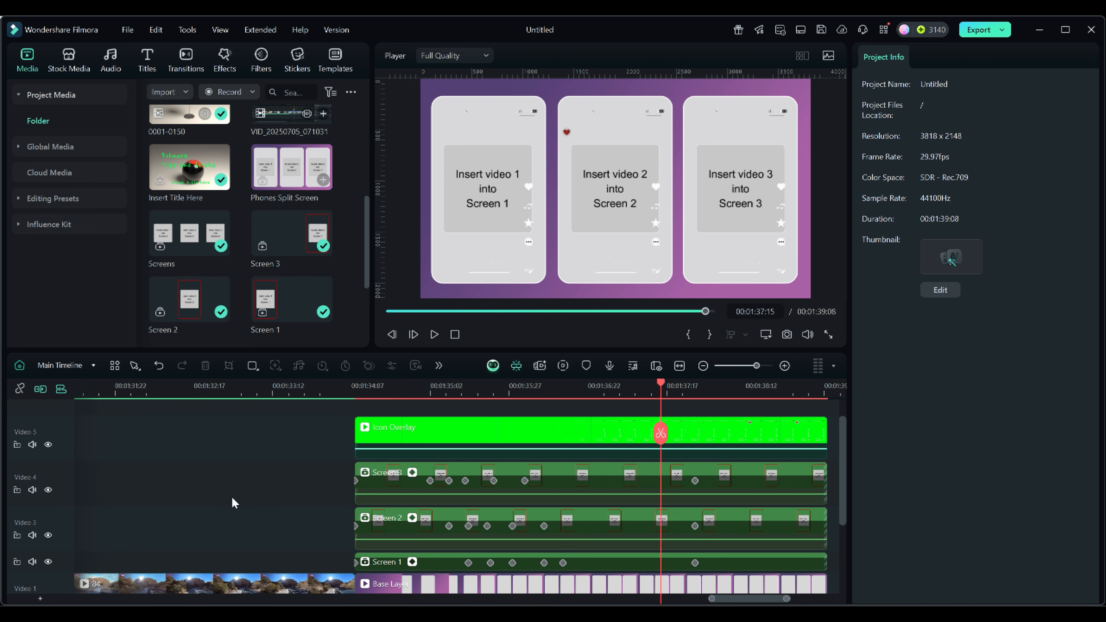
pyautogui.scroll(-2, 235, 504)
pyautogui.scroll(2, 286, 517)
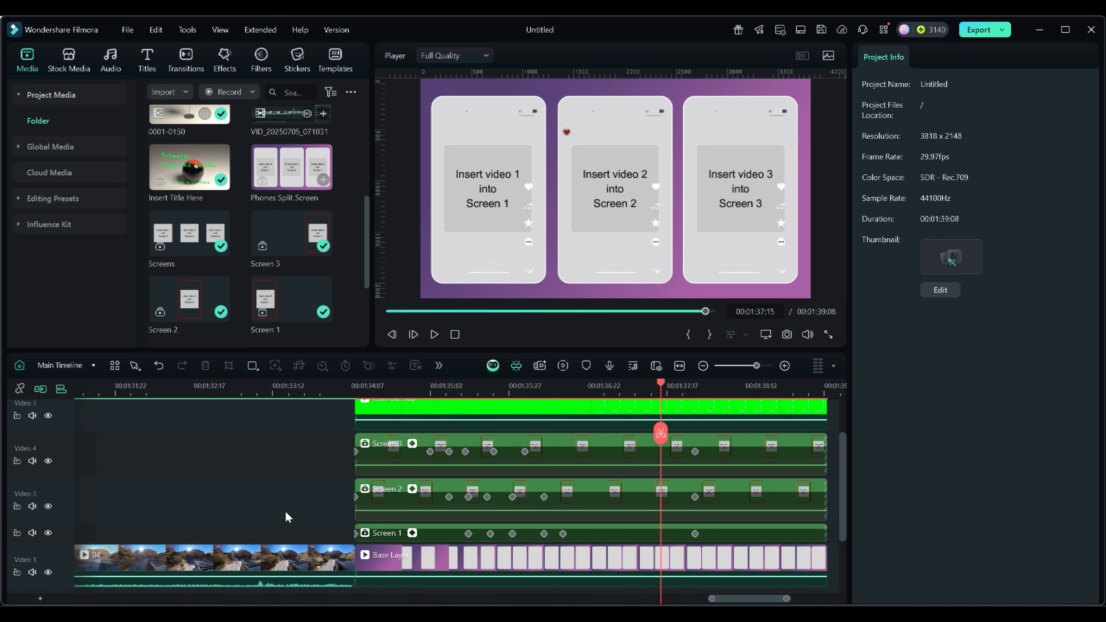
pyautogui.click(336, 60)
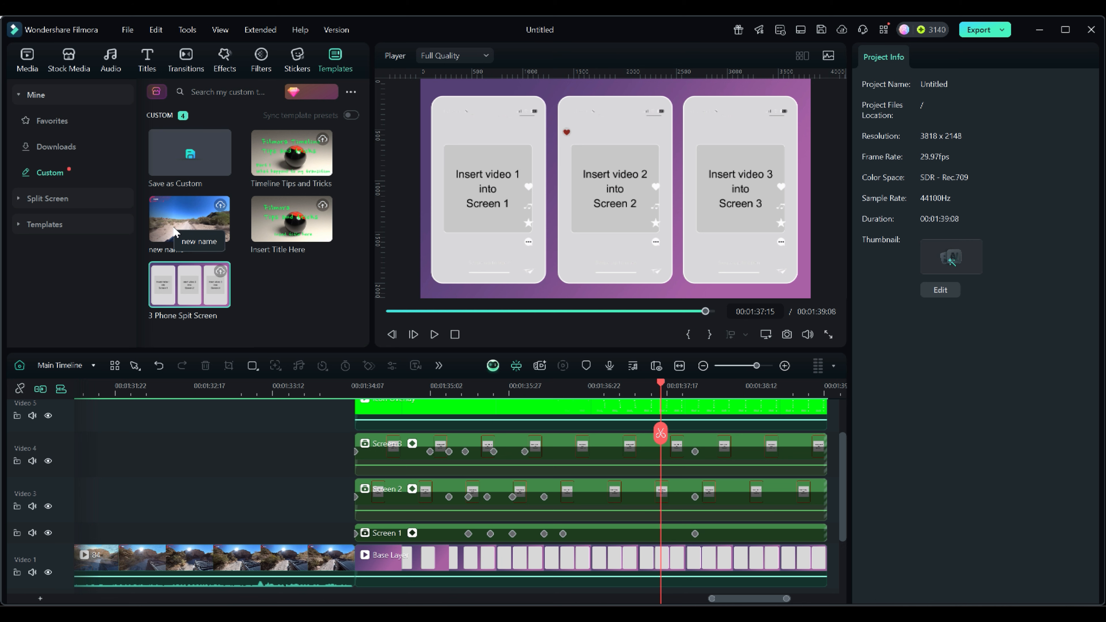
pyautogui.scroll(-1, 313, 482)
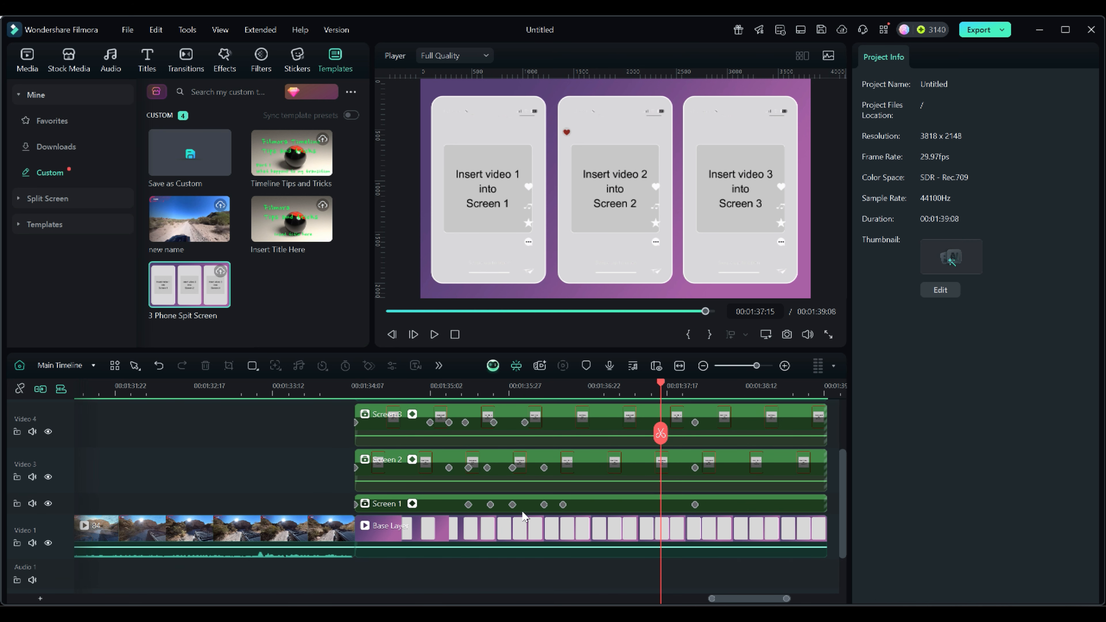
pyautogui.scroll(2, 525, 518)
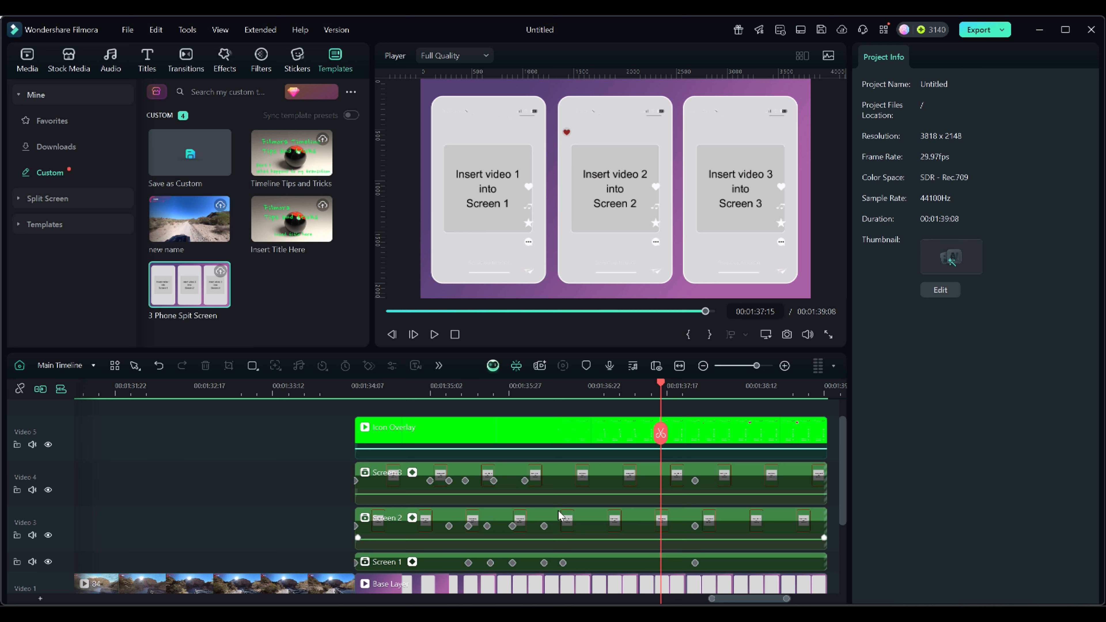
# Detach the full range of the Screen 3, Screen 2 and Screen 1 compound clips into their rectangle and title clips.
pyautogui.rightClick(564, 477)
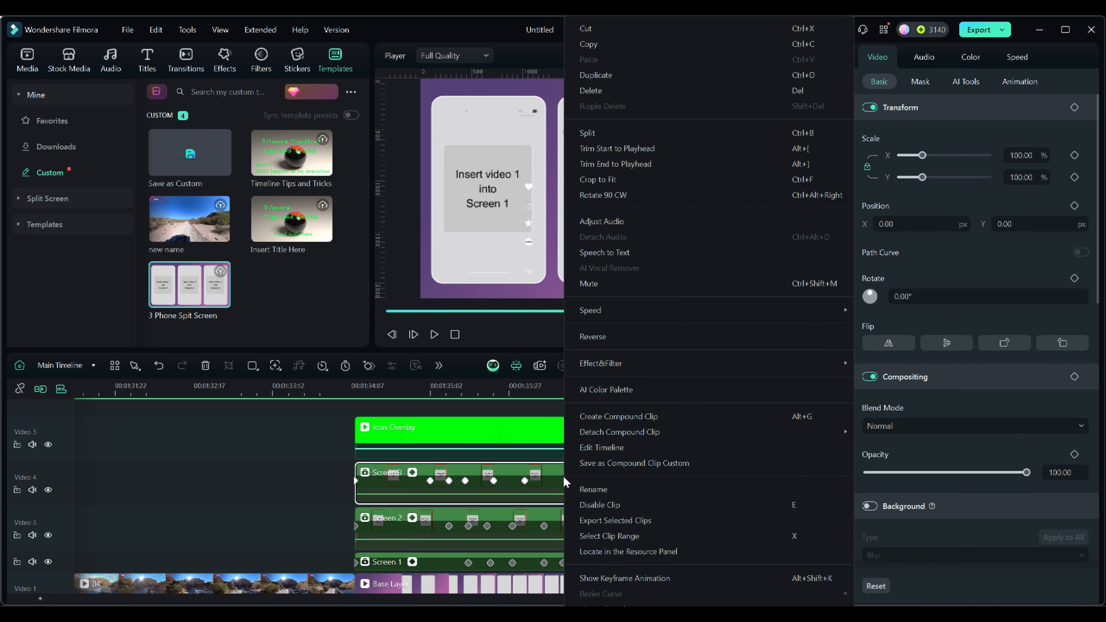
pyautogui.moveTo(594, 434)
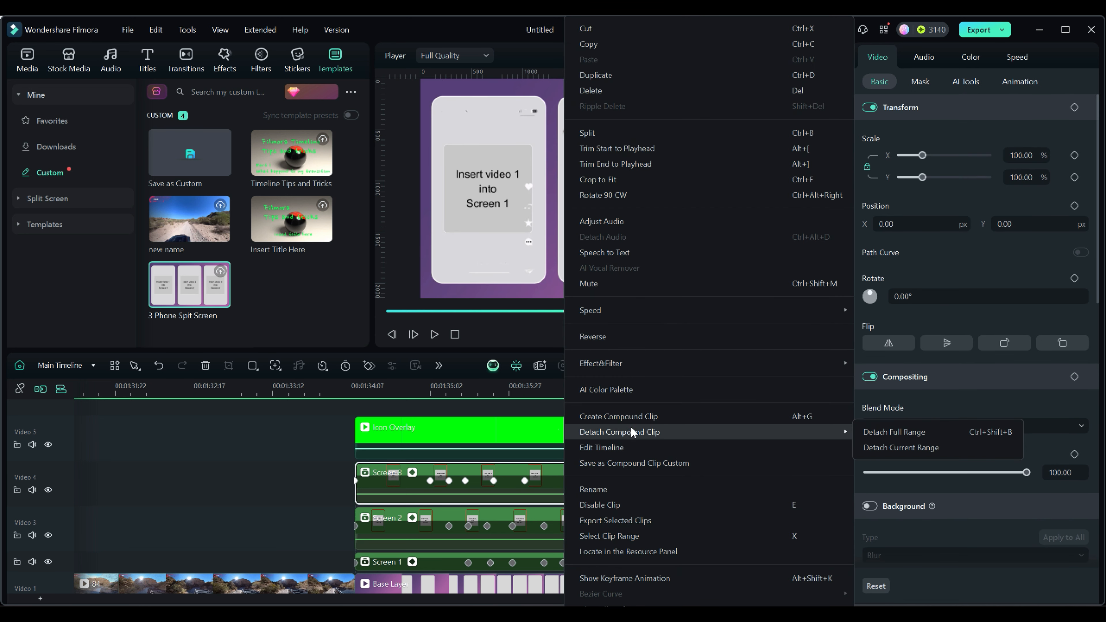
pyautogui.click(884, 432)
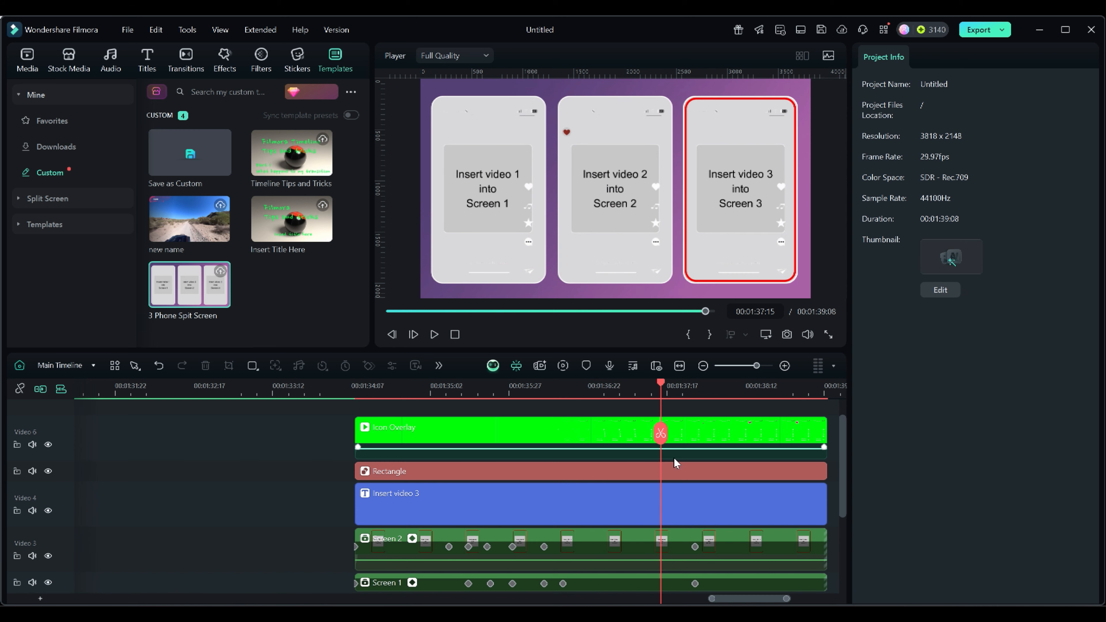
pyautogui.scroll(-2, 676, 459)
pyautogui.rightClick(583, 485)
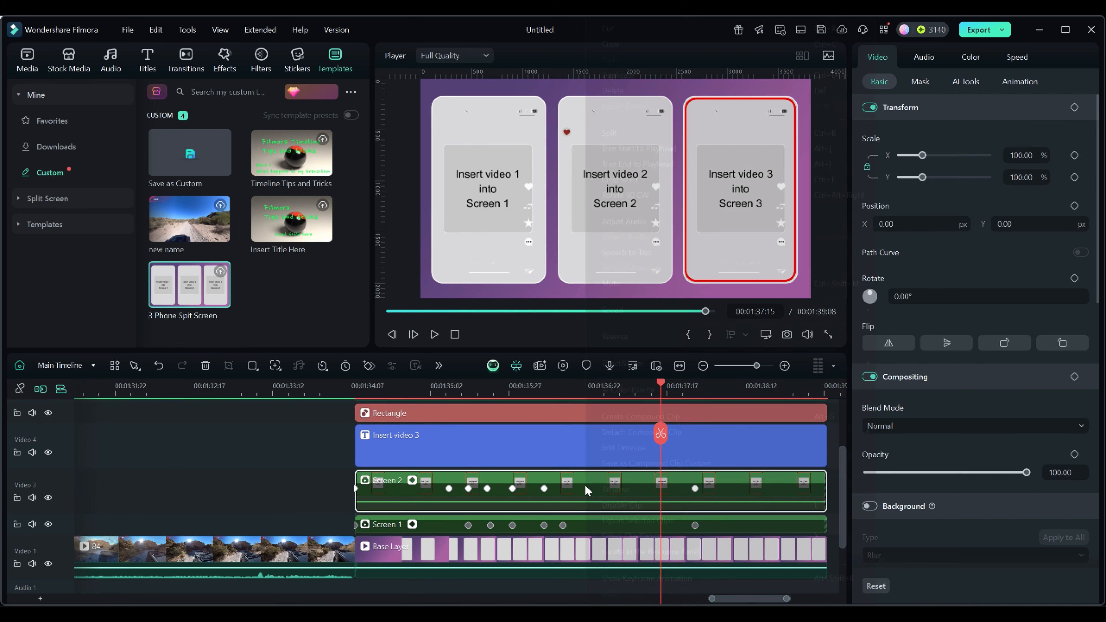
pyautogui.moveTo(627, 433)
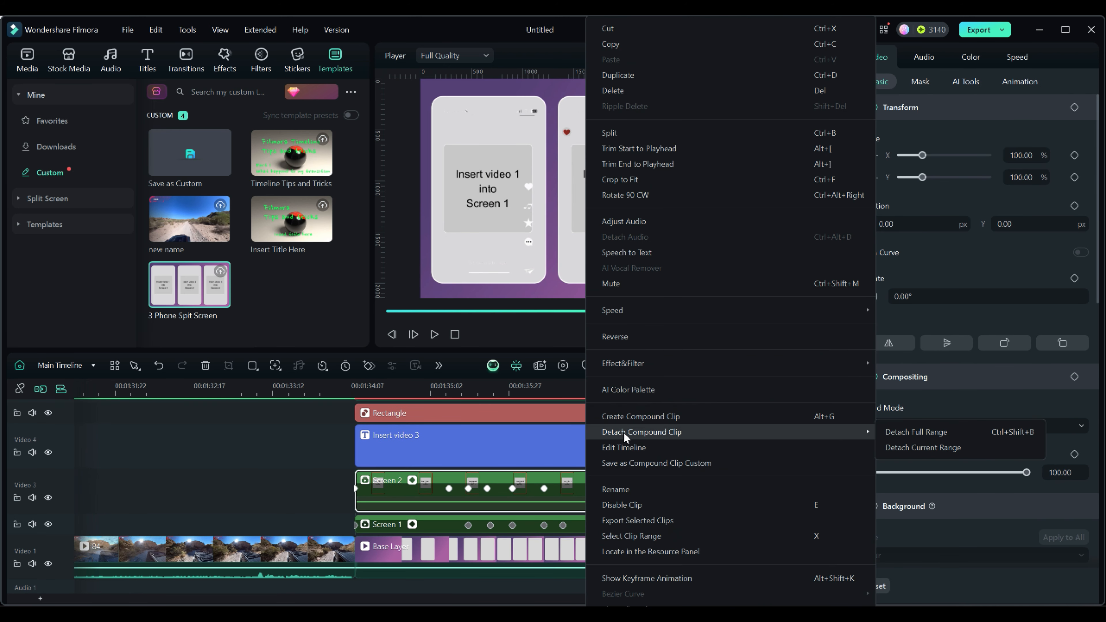
pyautogui.click(916, 434)
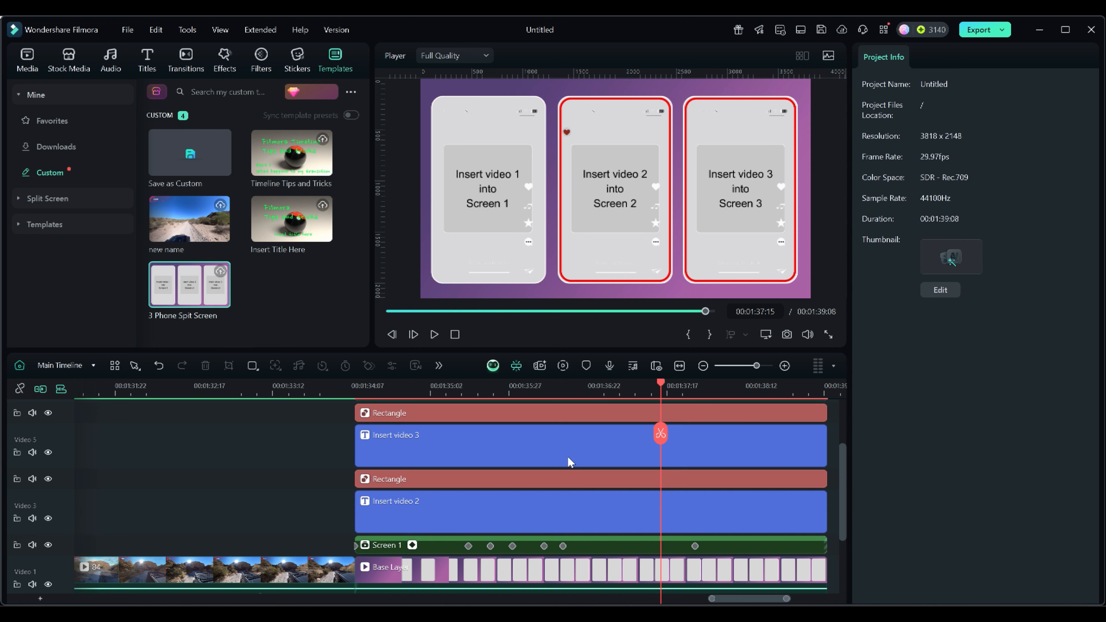
pyautogui.scroll(-2, 566, 455)
pyautogui.rightClick(596, 459)
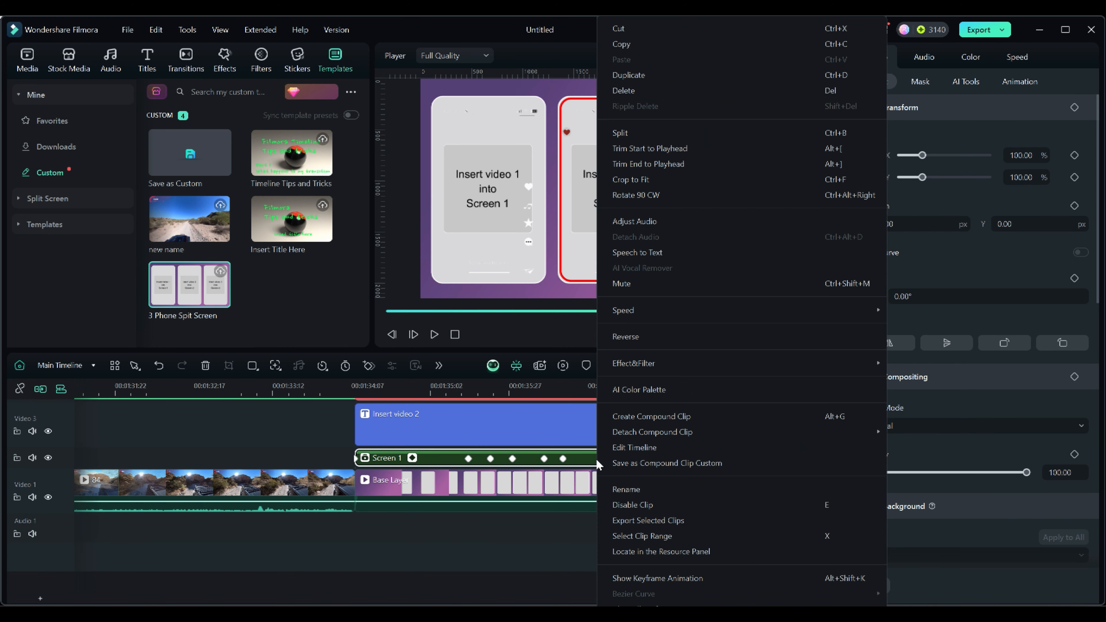
pyautogui.moveTo(644, 433)
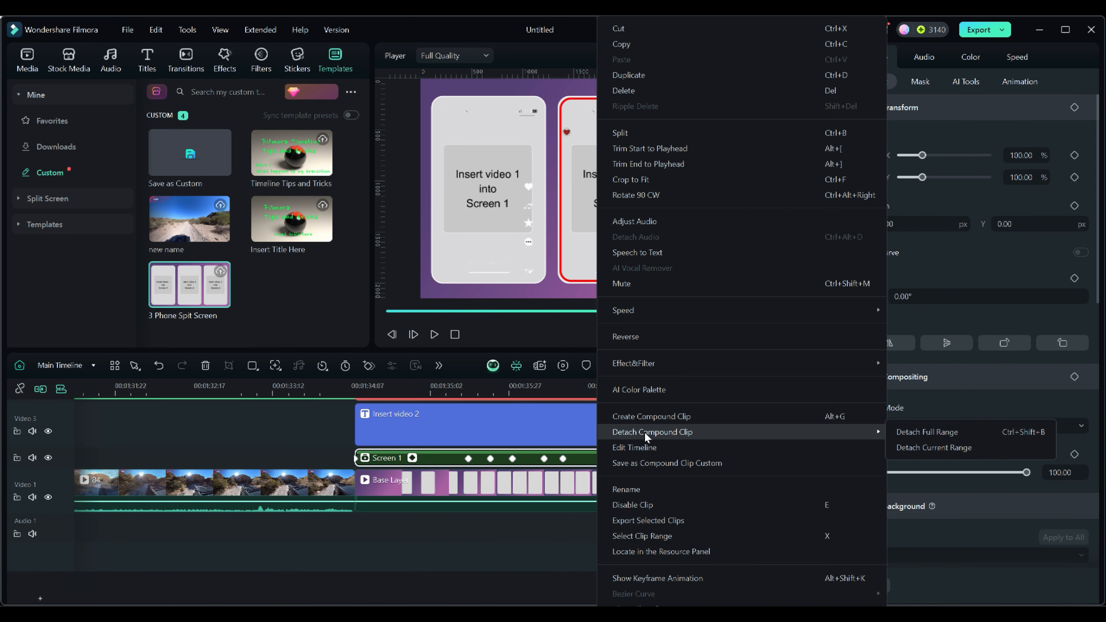
pyautogui.click(914, 427)
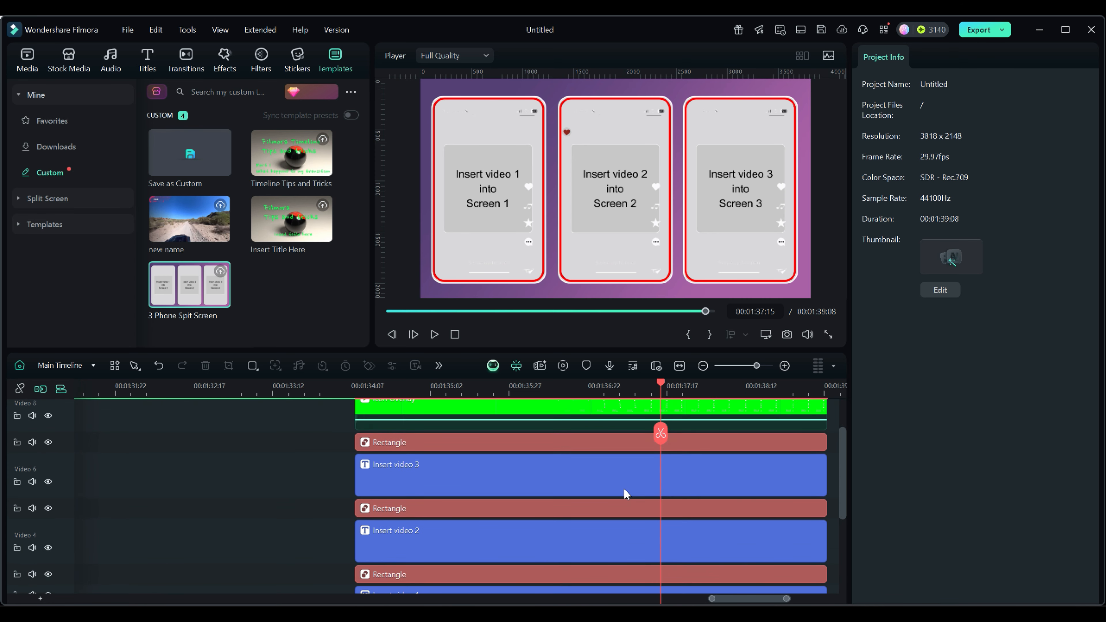
pyautogui.rightClick(580, 466)
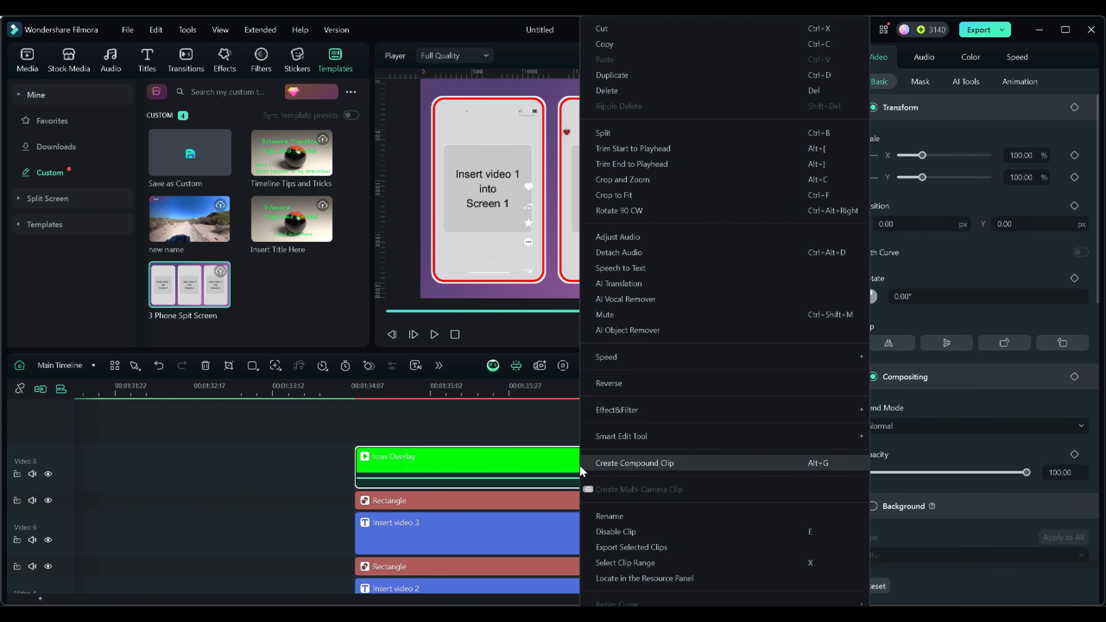
pyautogui.click(246, 466)
pyautogui.scroll(-4, 512, 465)
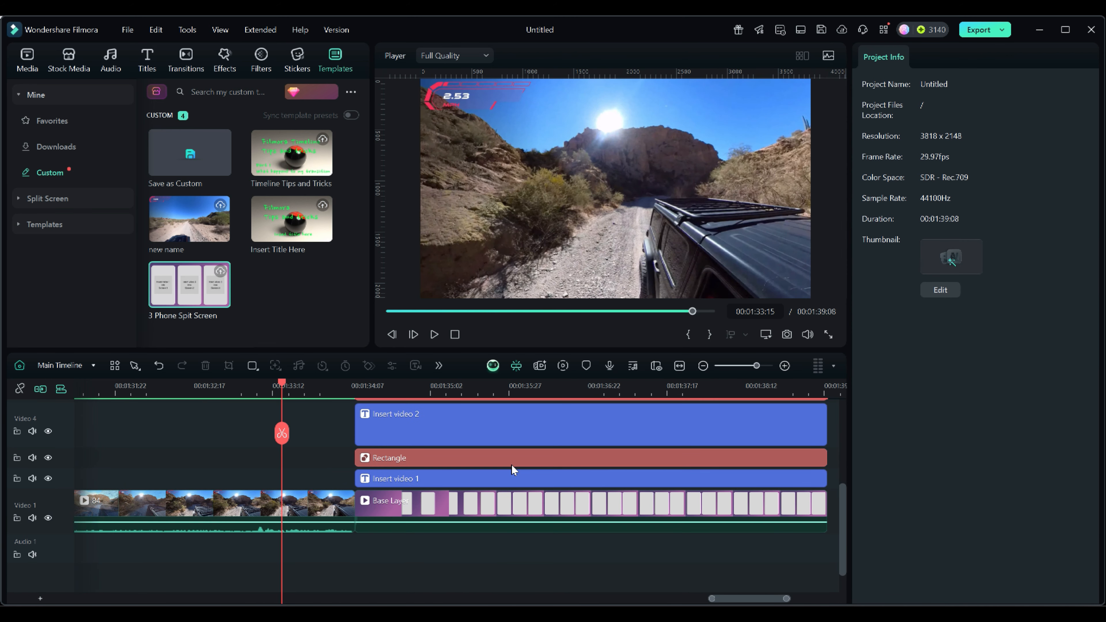
pyautogui.scroll(3, 512, 464)
pyautogui.scroll(-2, 511, 464)
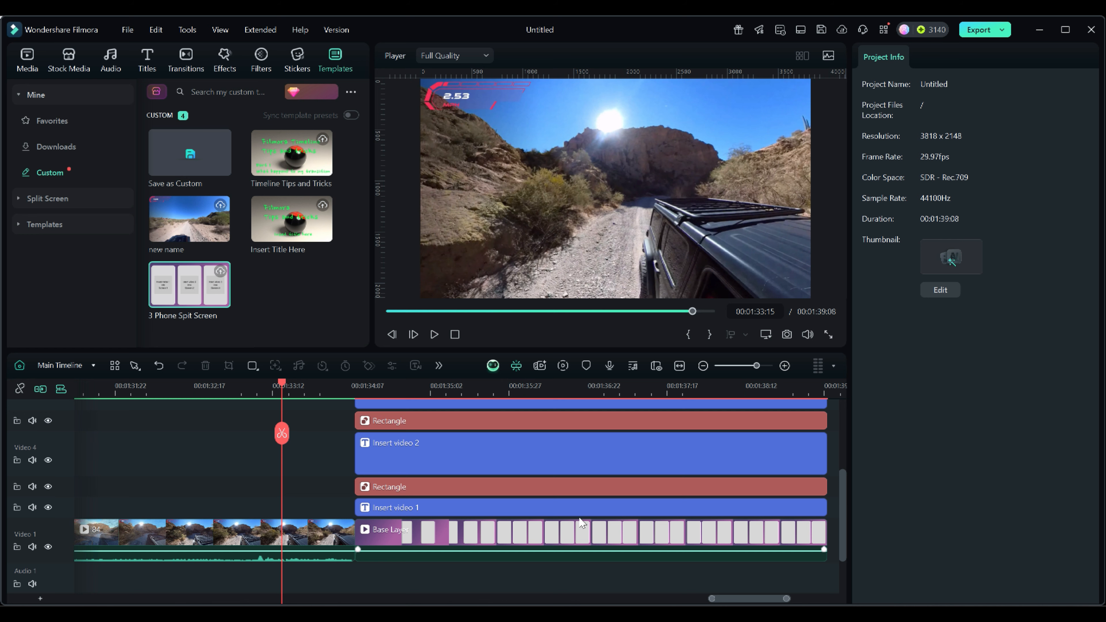
# Enlarge the timeline area to show more of the detached split screen tracks.
pyautogui.scroll(1, 633, 489)
pyautogui.scroll(2, 633, 488)
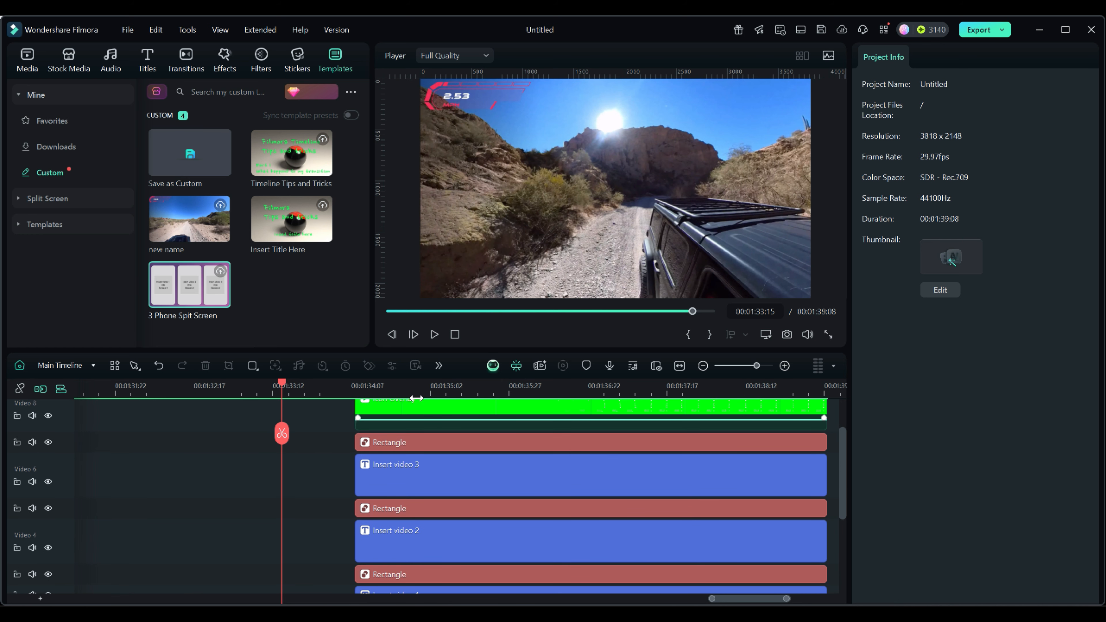
pyautogui.scroll(-2, 584, 384)
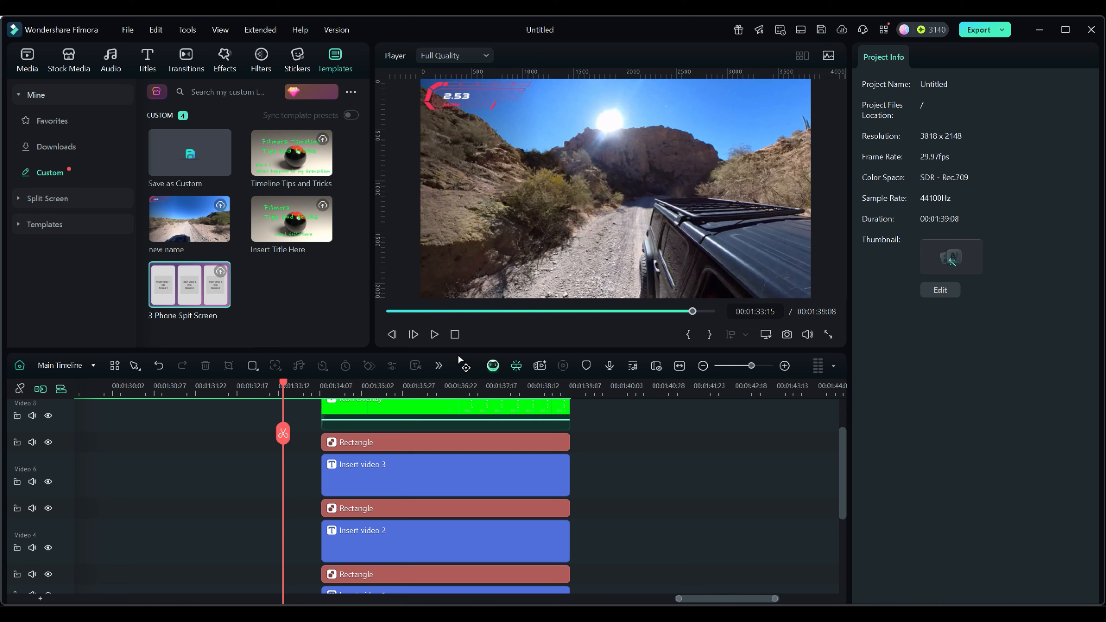
pyautogui.moveTo(454, 349); pyautogui.dragTo(484, 280)
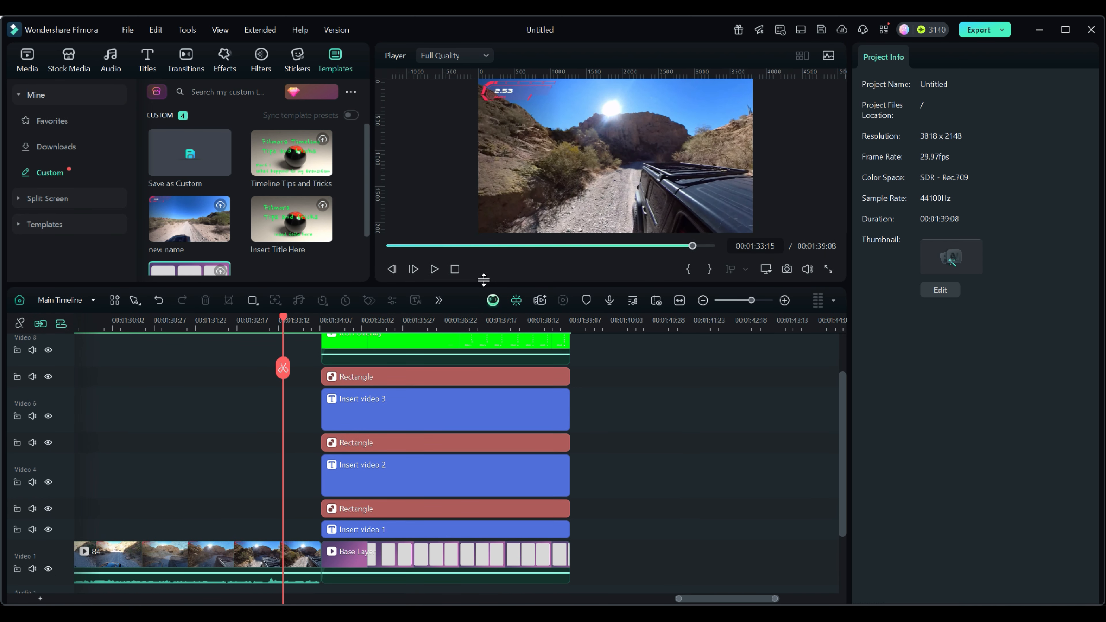
# Detach the full range of the intro compound clip at the start of the timeline into its component clips.
pyautogui.moveTo(698, 600); pyautogui.dragTo(489, 580)
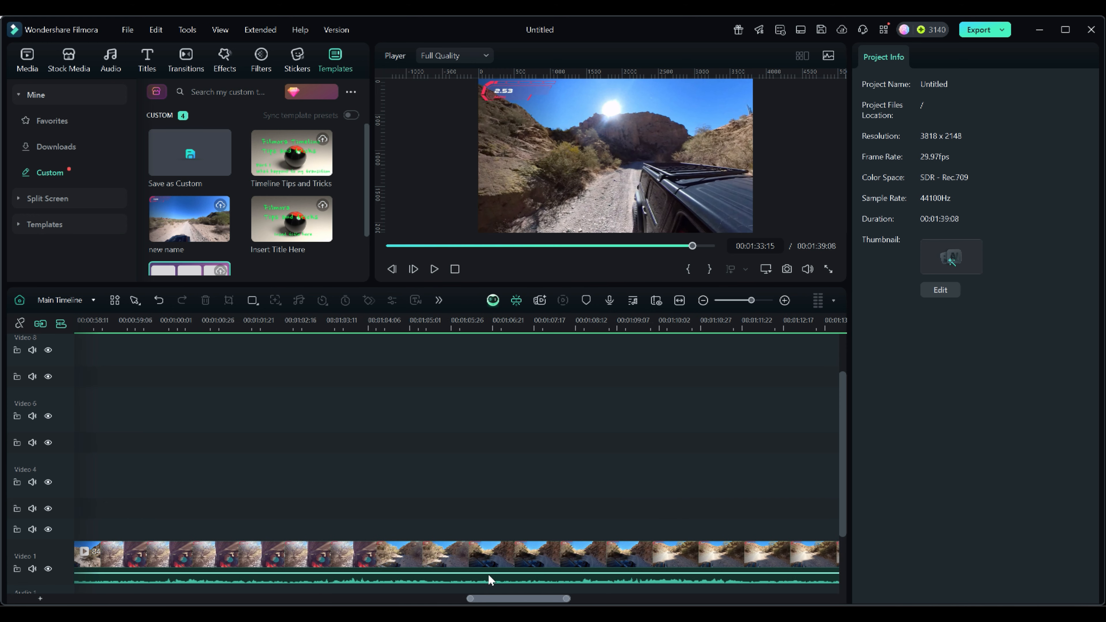
pyautogui.moveTo(573, 318); pyautogui.dragTo(333, 324)
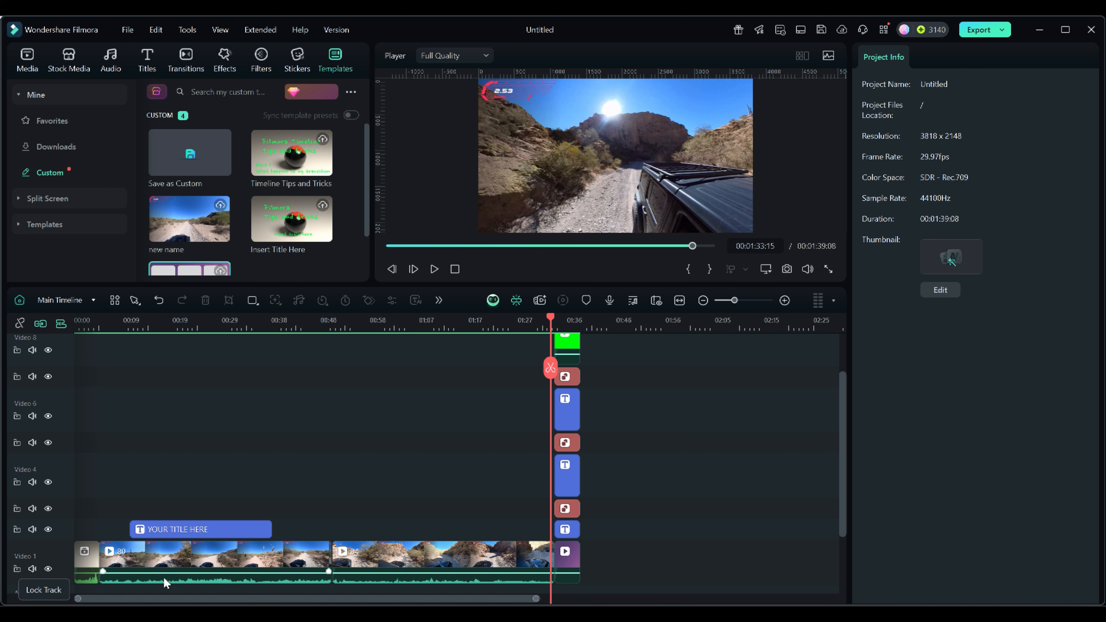
pyautogui.rightClick(84, 561)
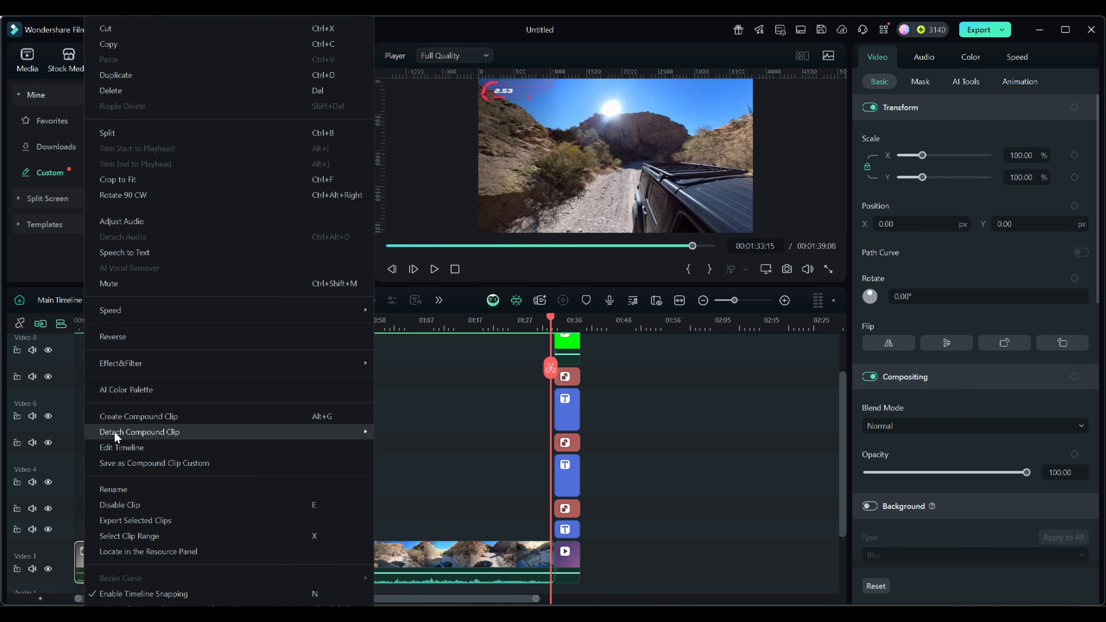
pyautogui.moveTo(115, 430)
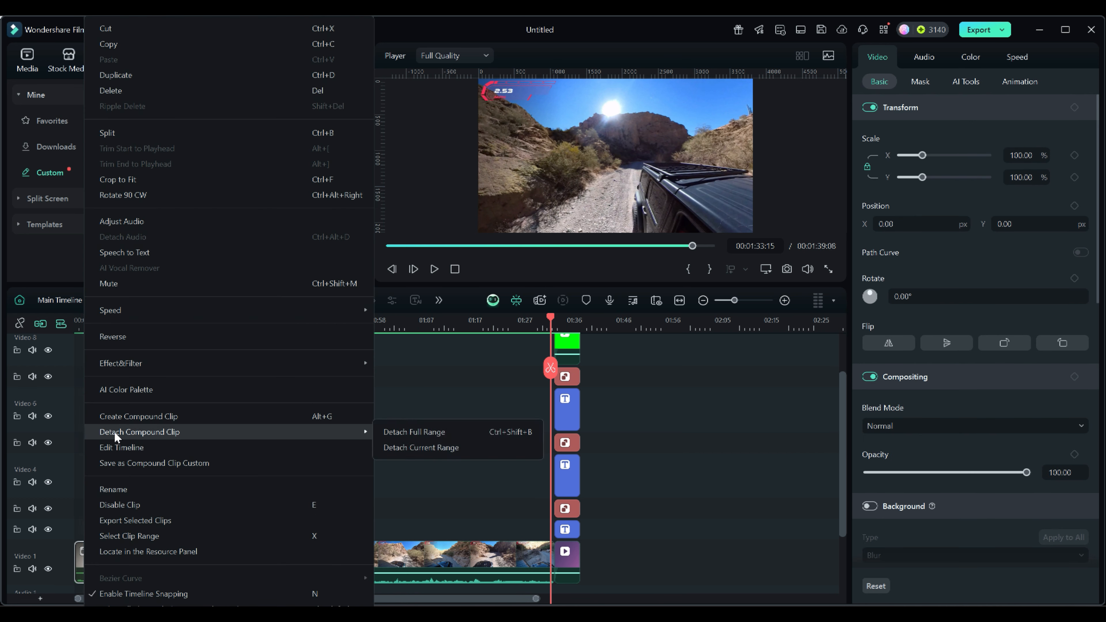
pyautogui.click(411, 432)
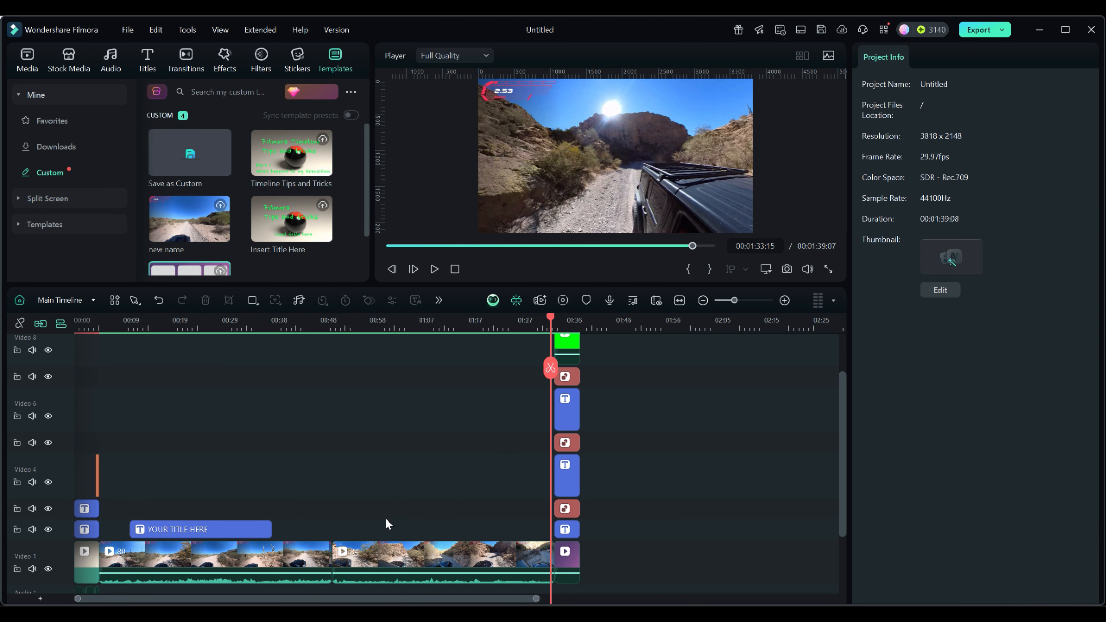
# Mark an in-to-out range over clip 80, from 00:00:05:00 to 00:00:50:19, and place the playhead at 00:00:57:22.
pyautogui.click(680, 300)
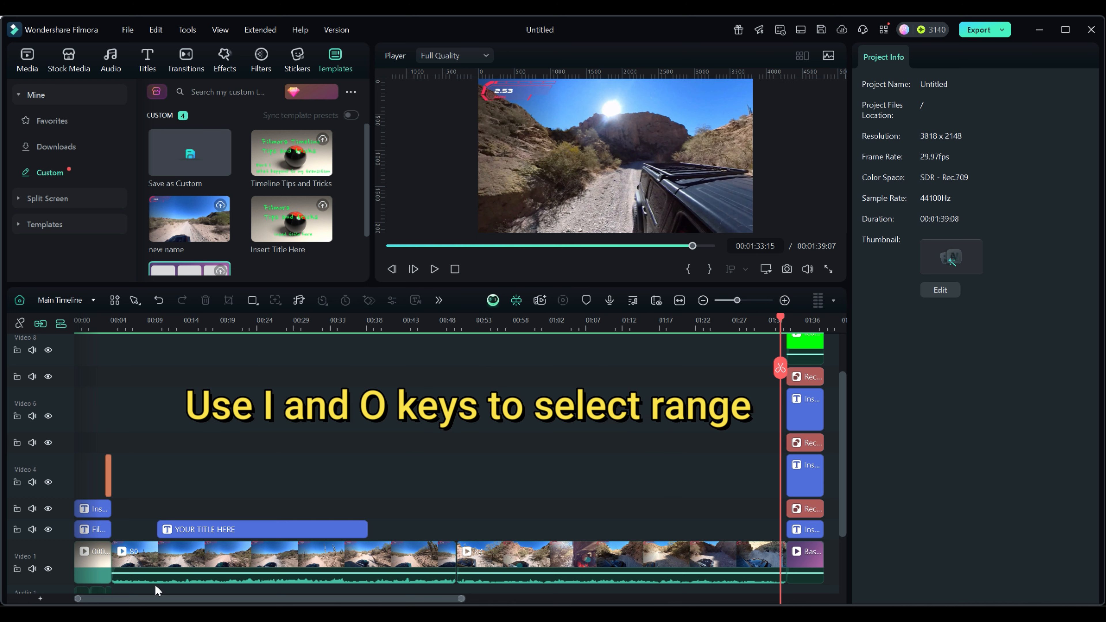
pyautogui.click(146, 561)
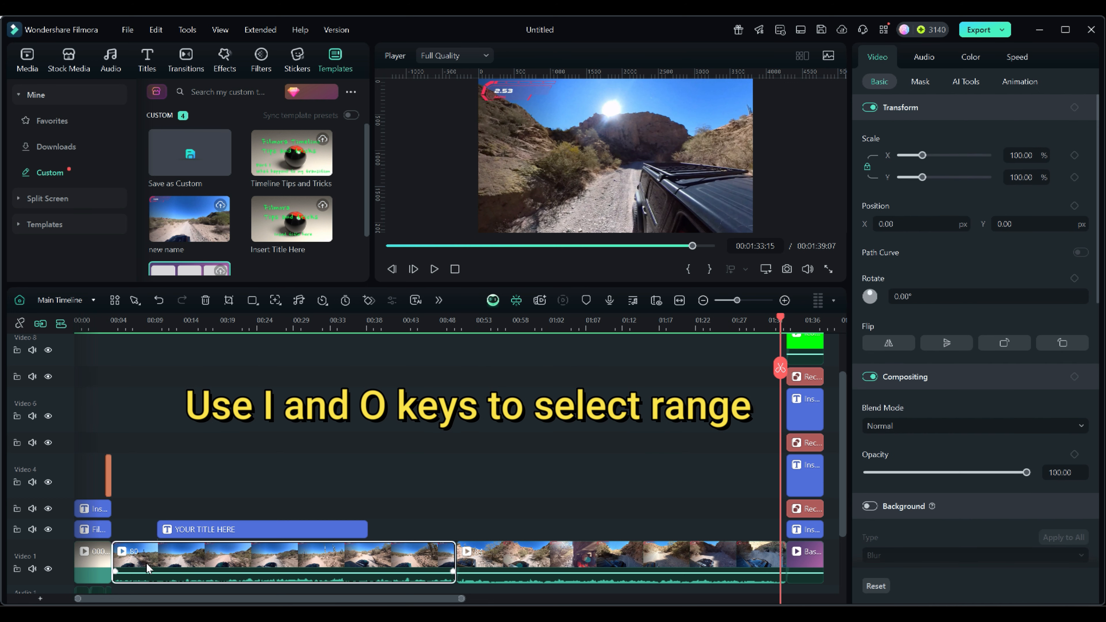
pyautogui.hotkey('shift', 'Home')
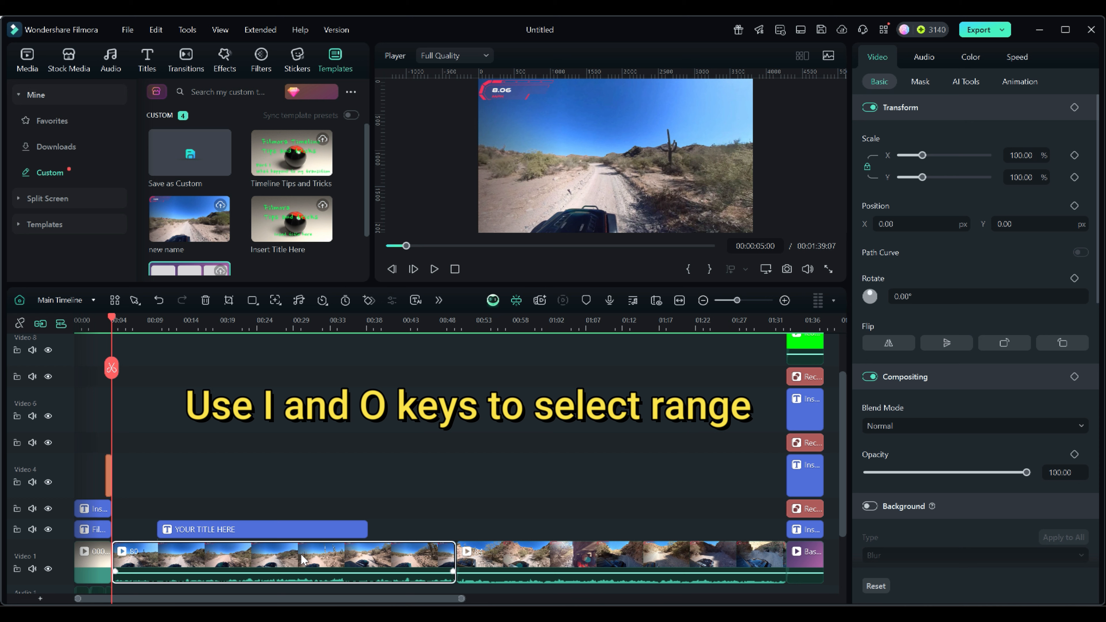
pyautogui.press('i')
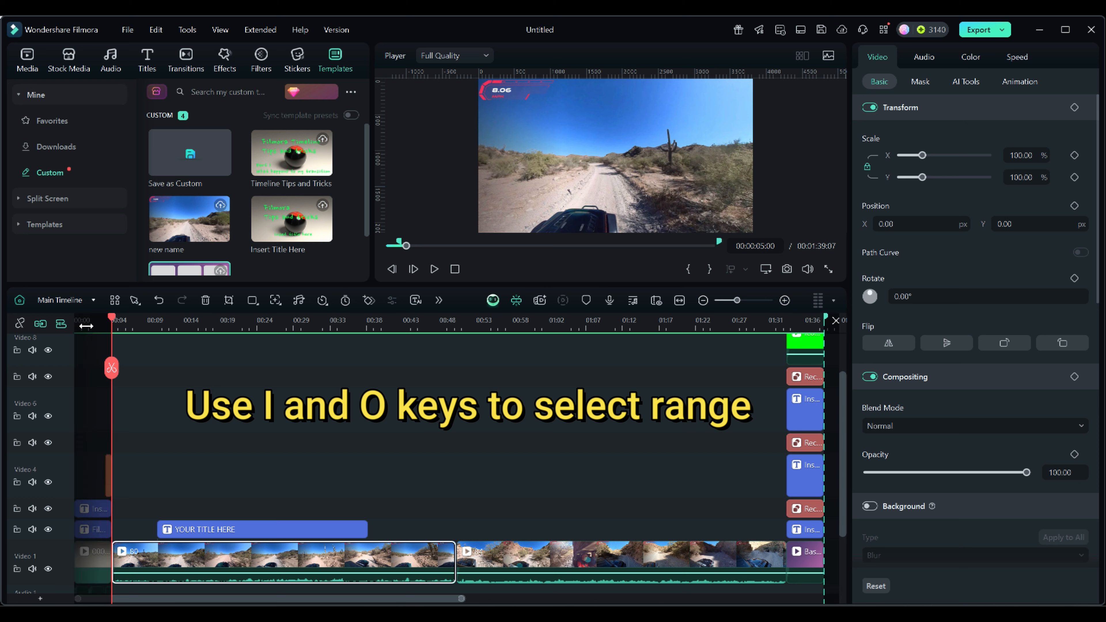
pyautogui.moveTo(111, 320); pyautogui.dragTo(167, 326)
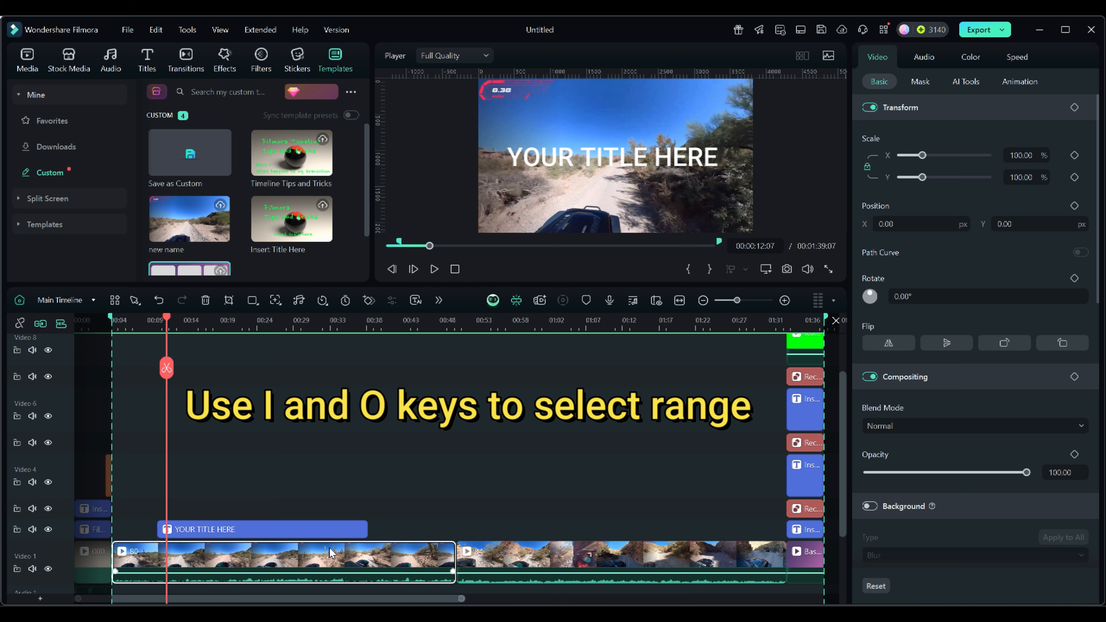
pyautogui.press('Down')
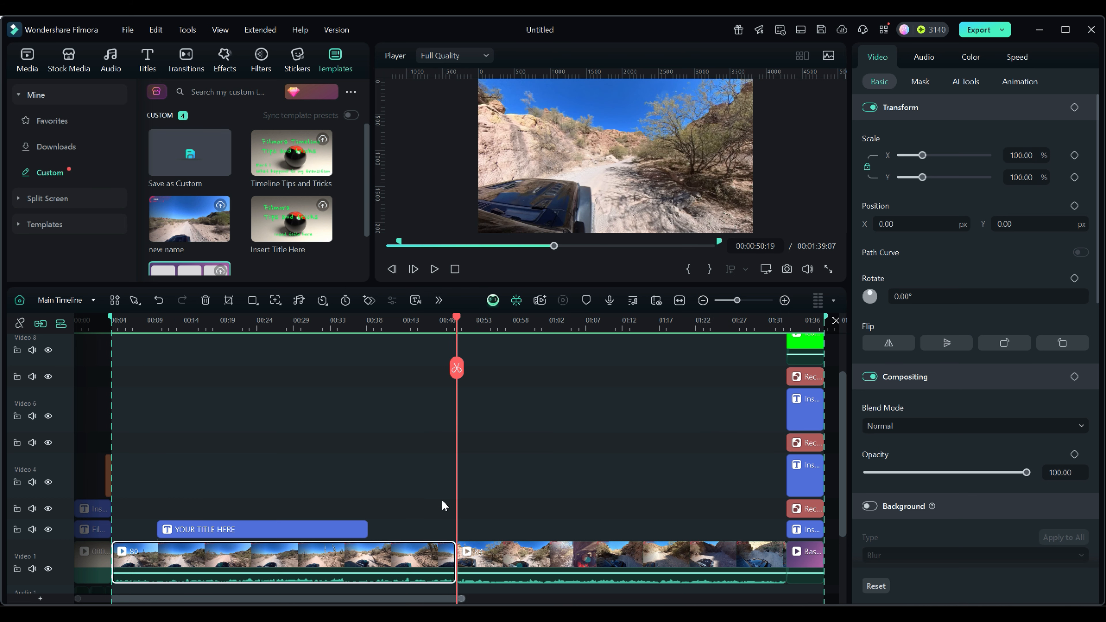
pyautogui.press('o')
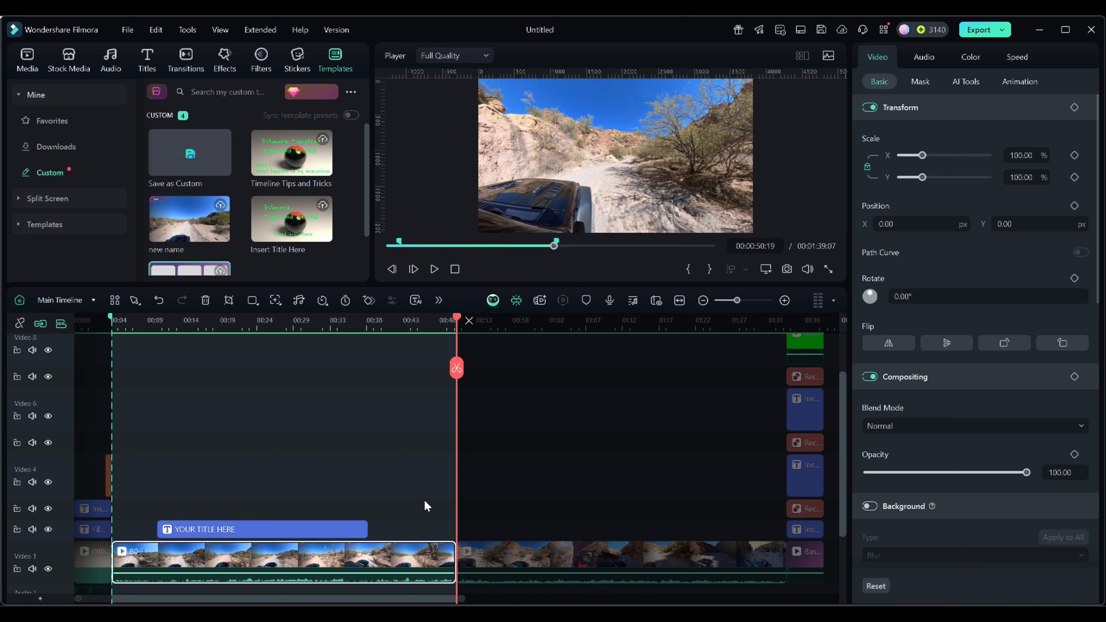
pyautogui.click(511, 320)
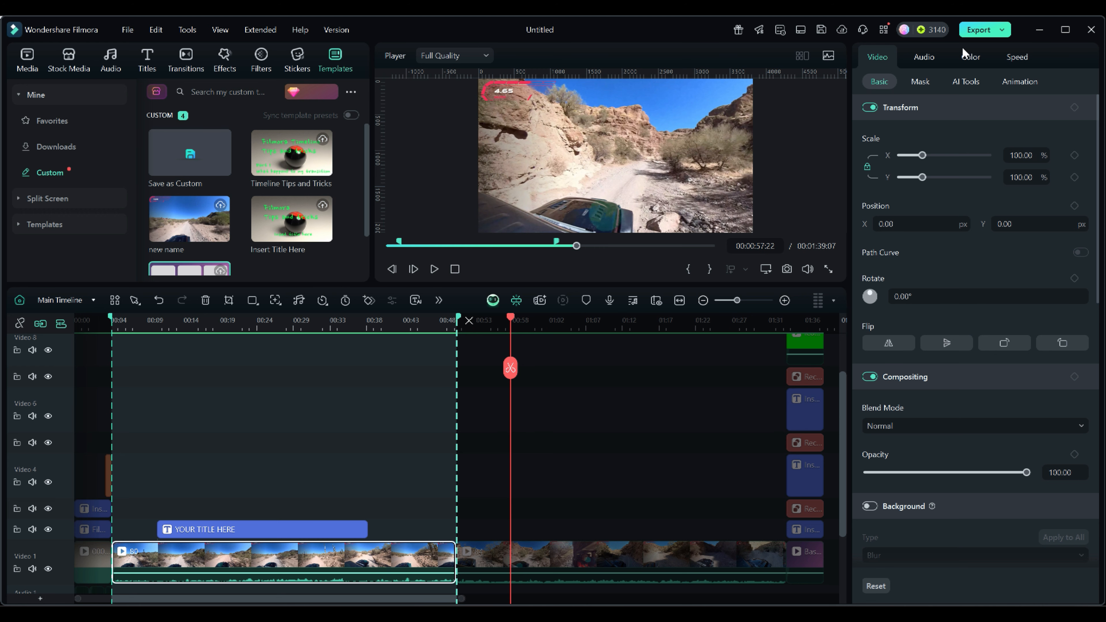
# Export the marked range as a local MP4 titled "select clip" to D:/Videos/Output.
pyautogui.click(980, 30)
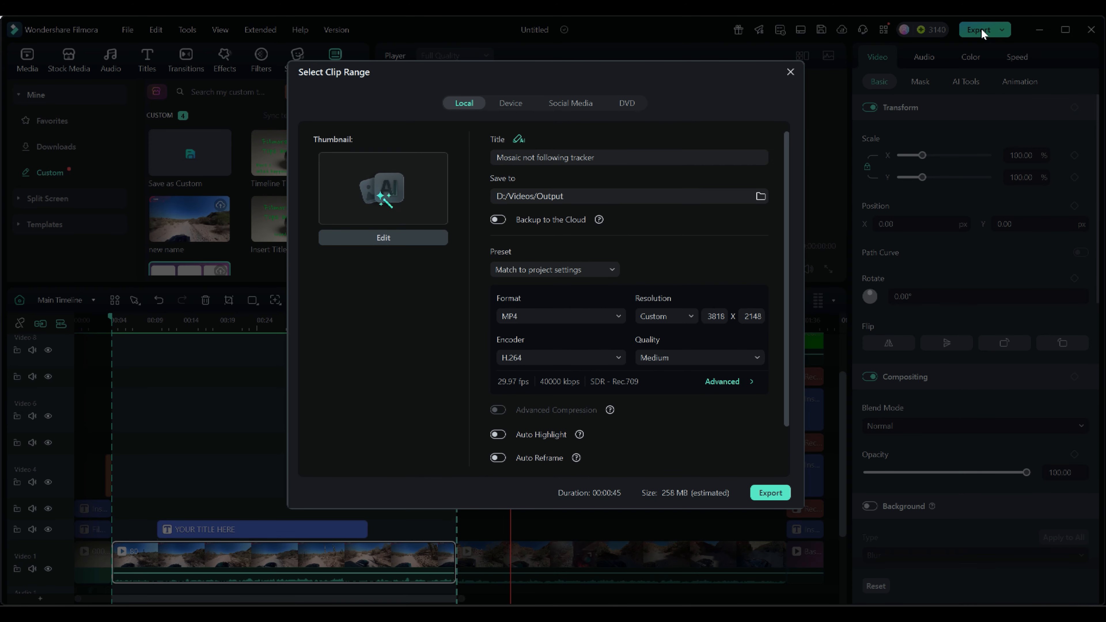
pyautogui.click(613, 157)
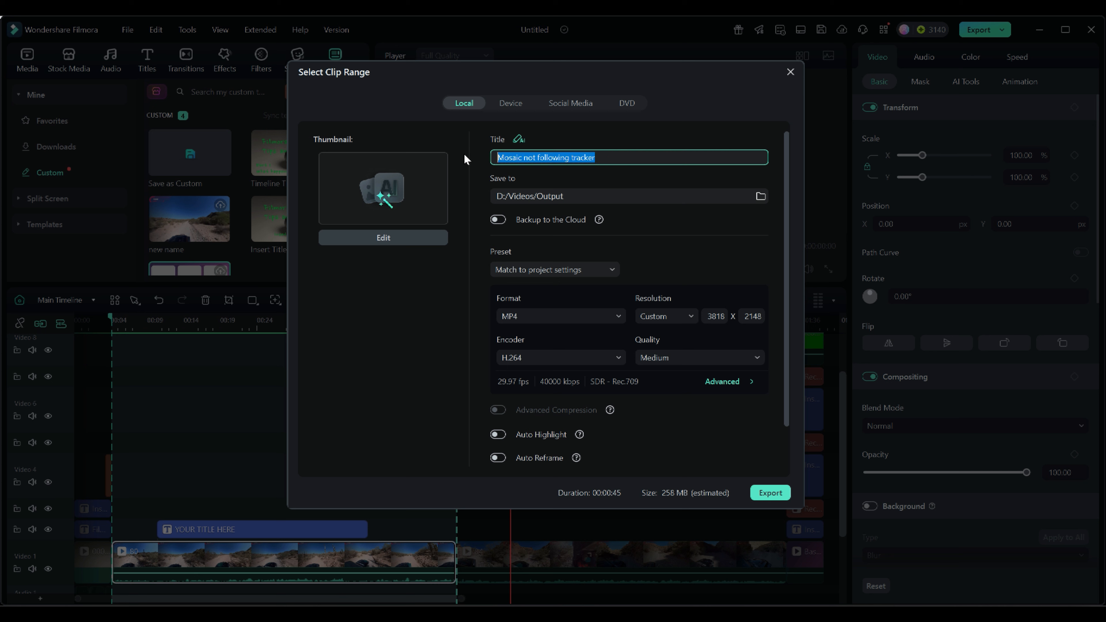
pyautogui.write('se')
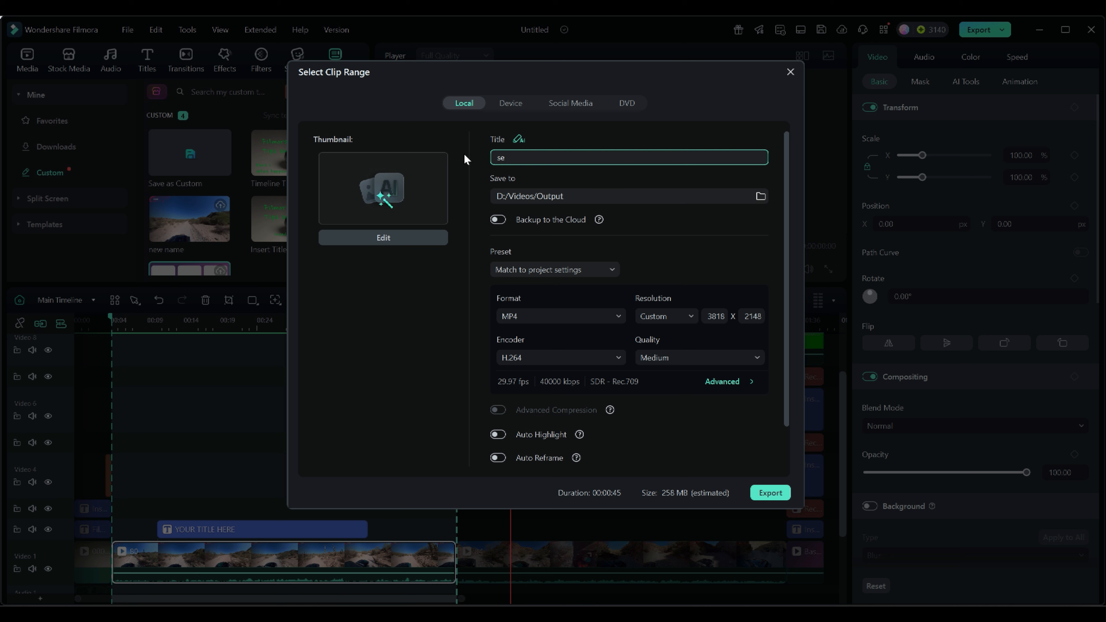
pyautogui.write('lect clip')
pyautogui.click(769, 493)
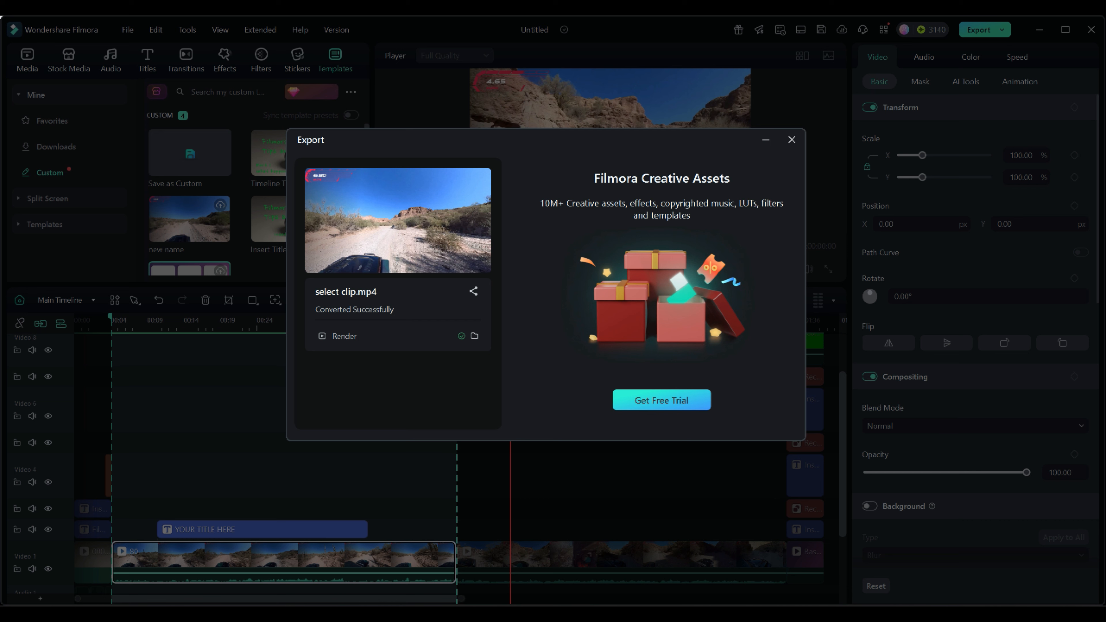
# Switch to File Explorer, open the D:\Videos\Output folder and check the details of select clip.mp4.
pyautogui.press('super+e')
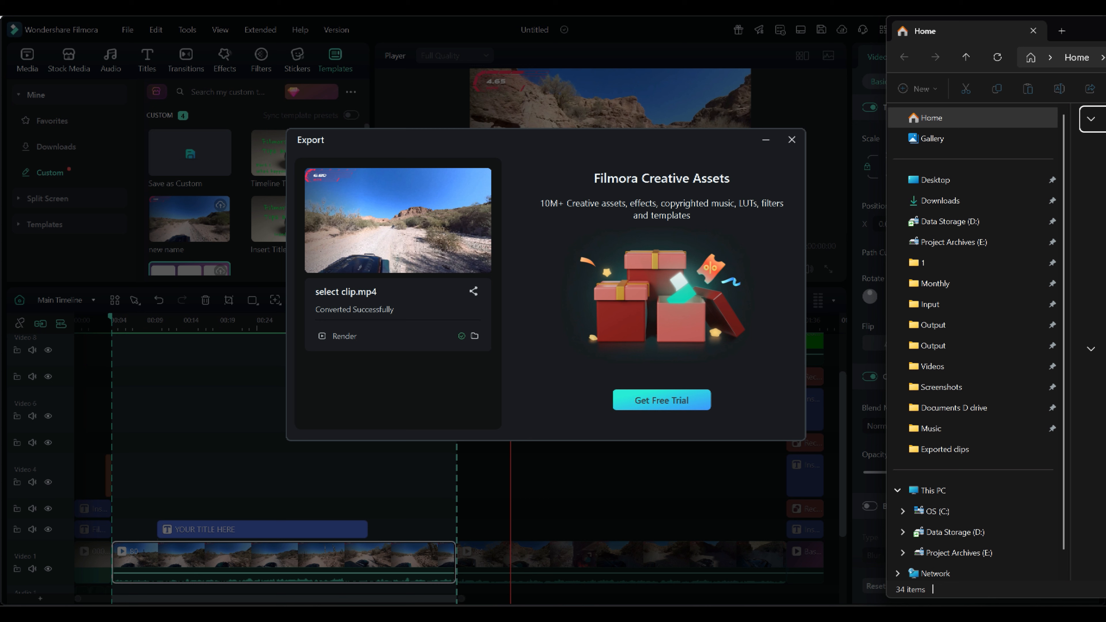
pyautogui.click(956, 325)
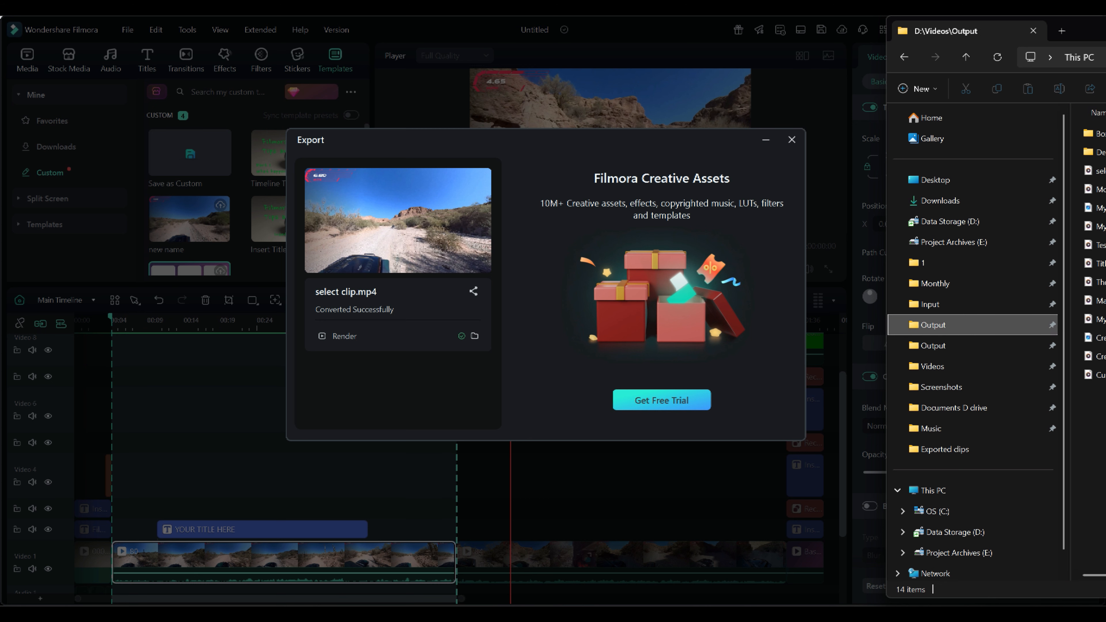
pyautogui.moveTo(1104, 36); pyautogui.dragTo(847, 63)
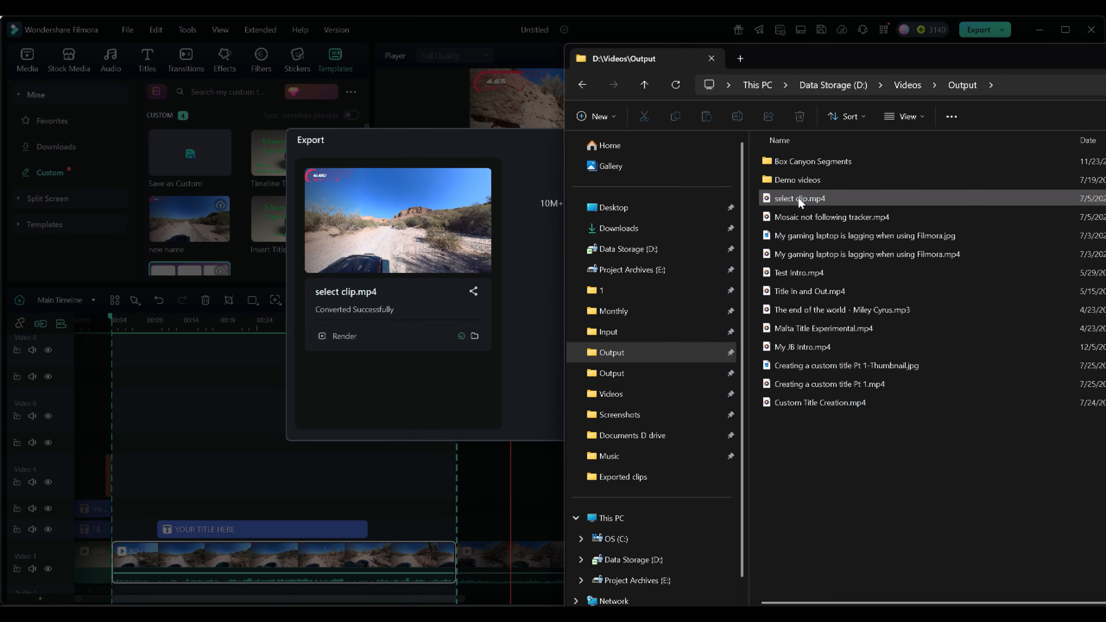
pyautogui.moveTo(799, 199)
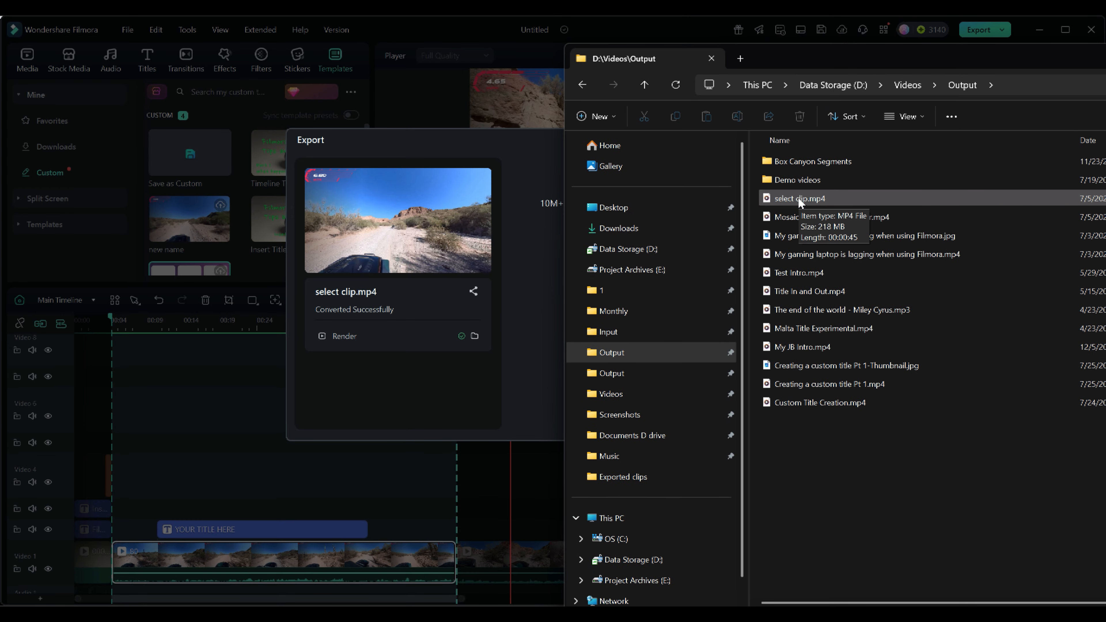
# Close the export window, import select clip.mp4 from the Output folder into Filmora's project media, and skim its preview.
pyautogui.click(484, 139)
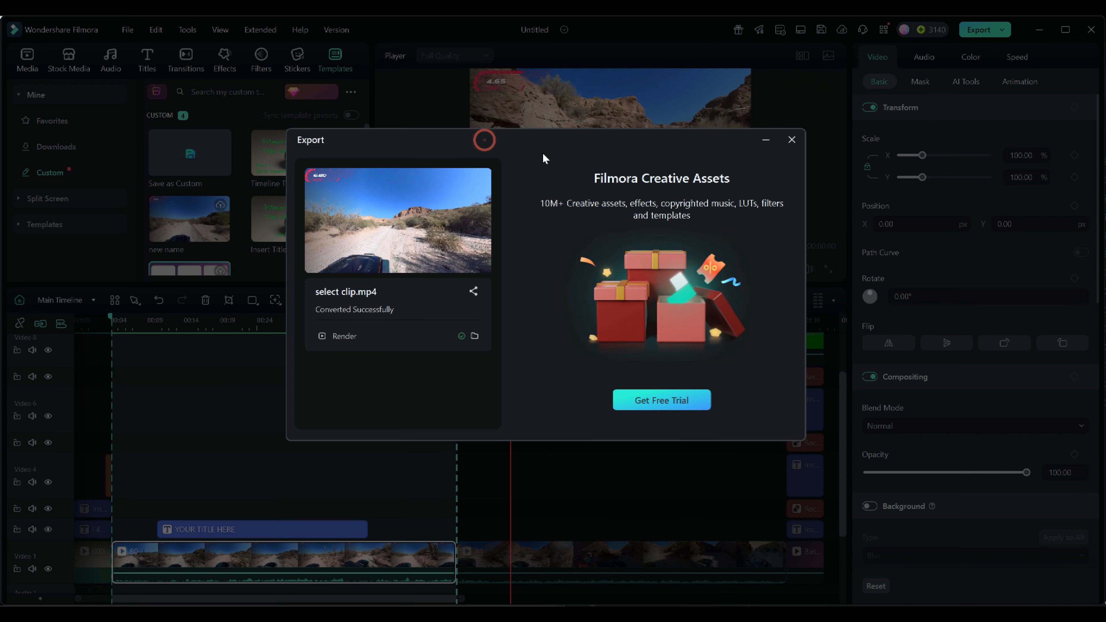
pyautogui.click(792, 139)
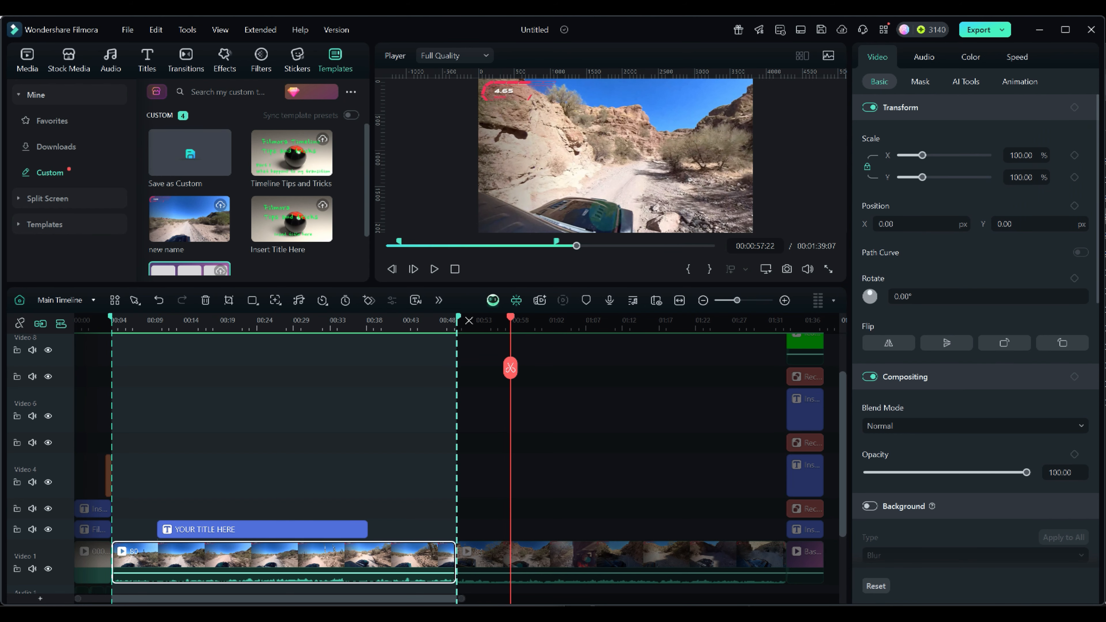
pyautogui.hotkey('alt', 'Tab')
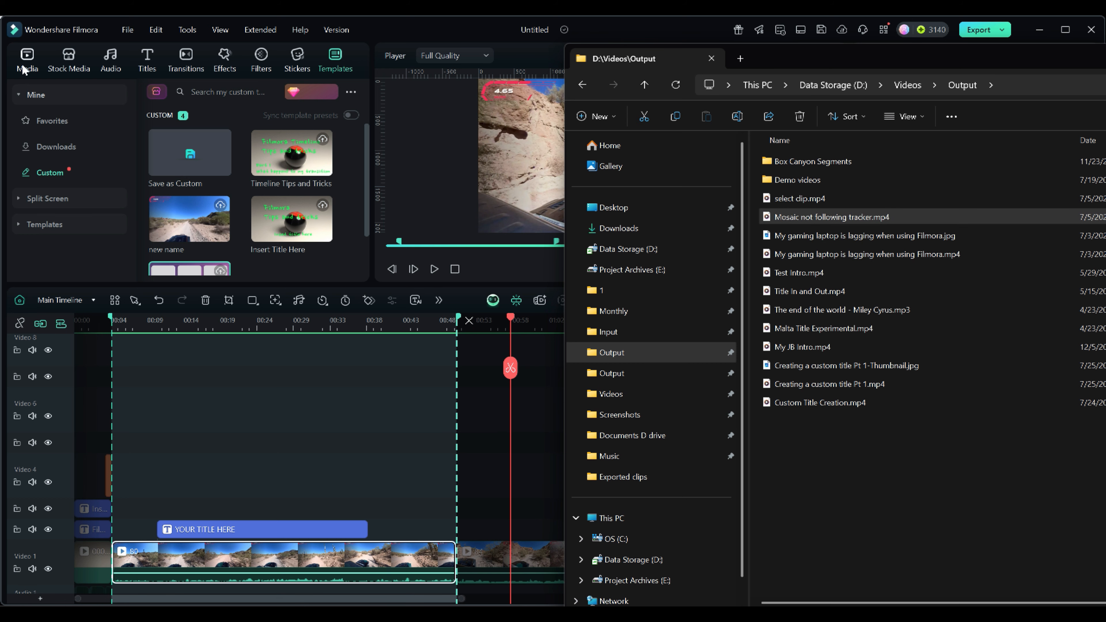
pyautogui.click(27, 57)
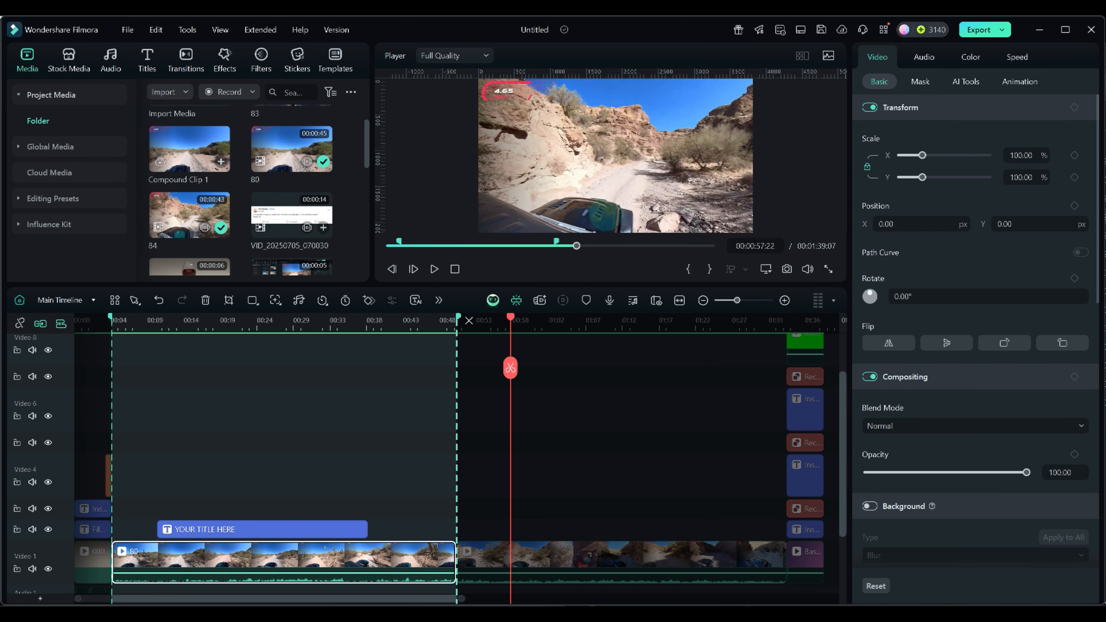
pyautogui.hotkey('alt', 'Tab')
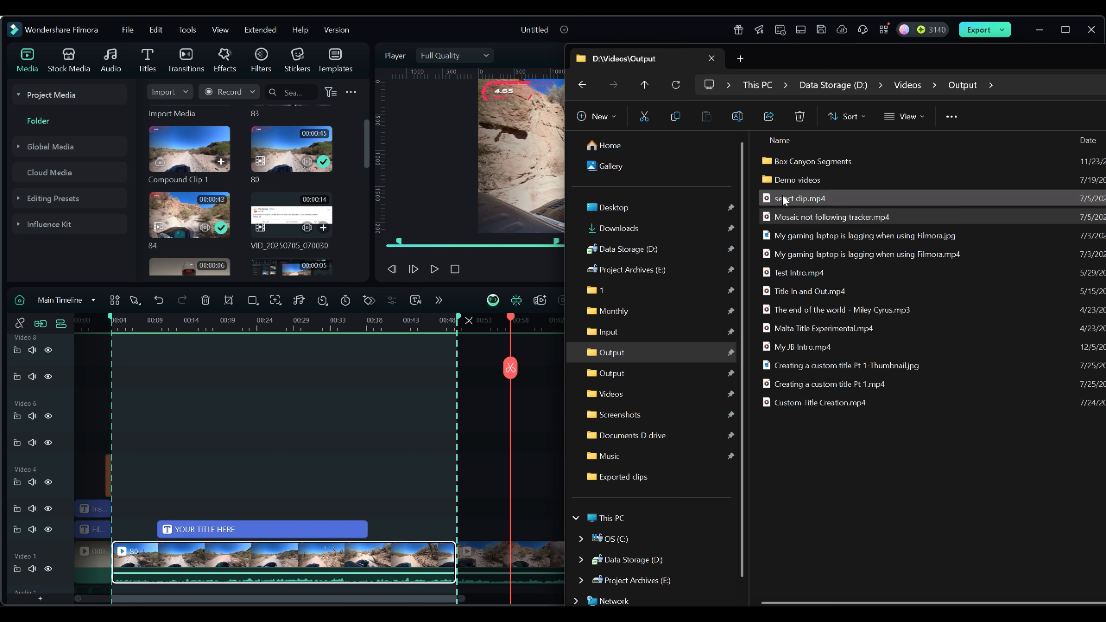
pyautogui.moveTo(784, 201); pyautogui.dragTo(300, 194)
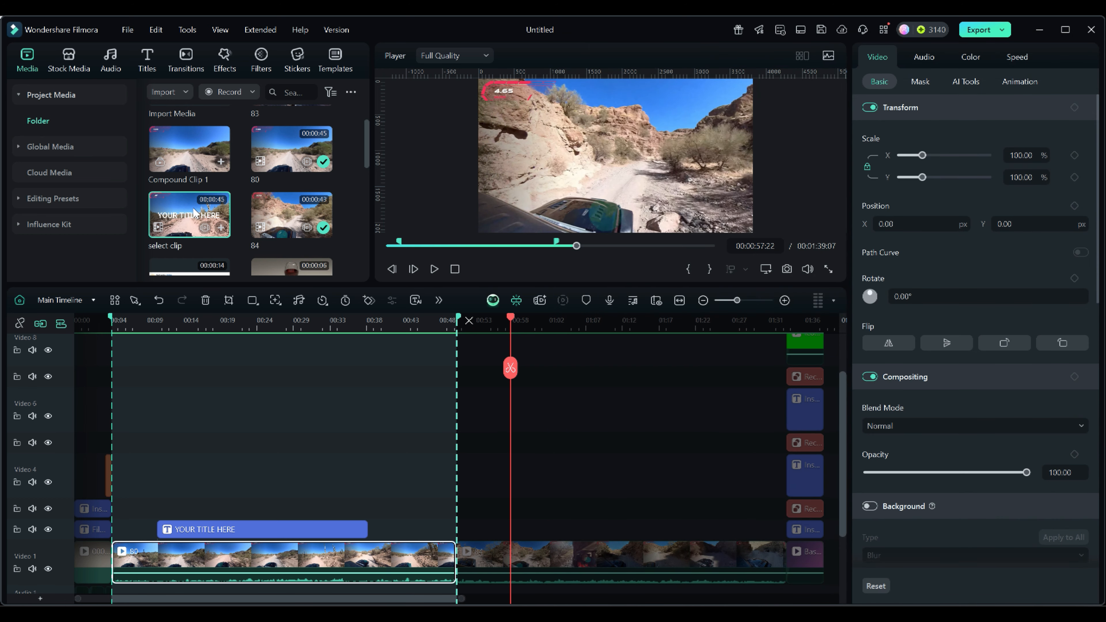
pyautogui.moveTo(191, 202); pyautogui.dragTo(175, 221)
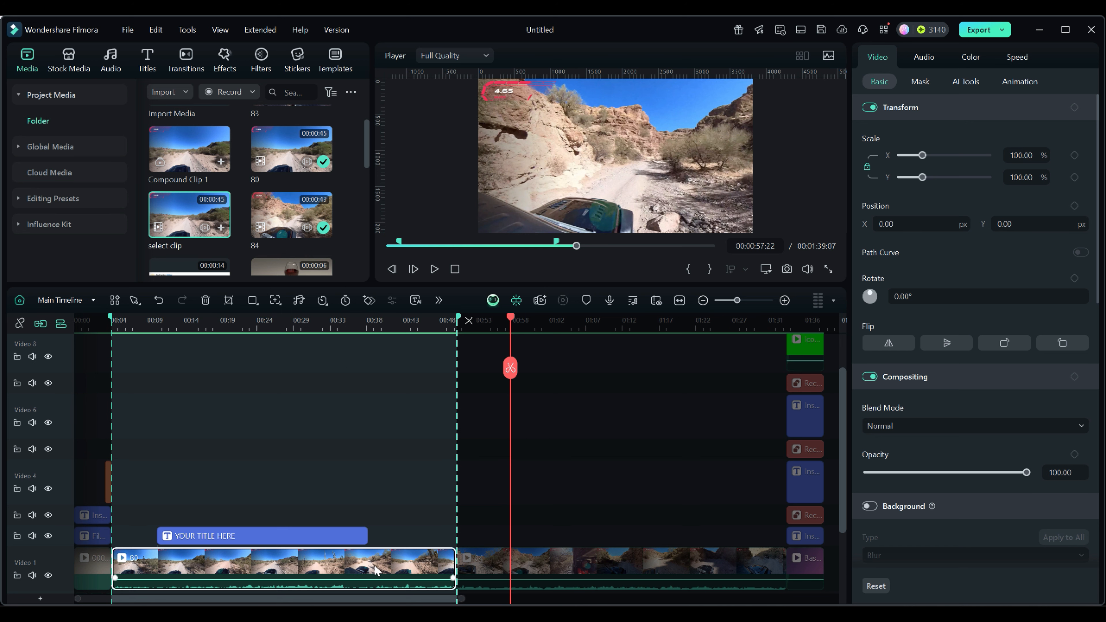
# Clear the marked range and add the select clip video at the end of the timeline.
pyautogui.click(469, 320)
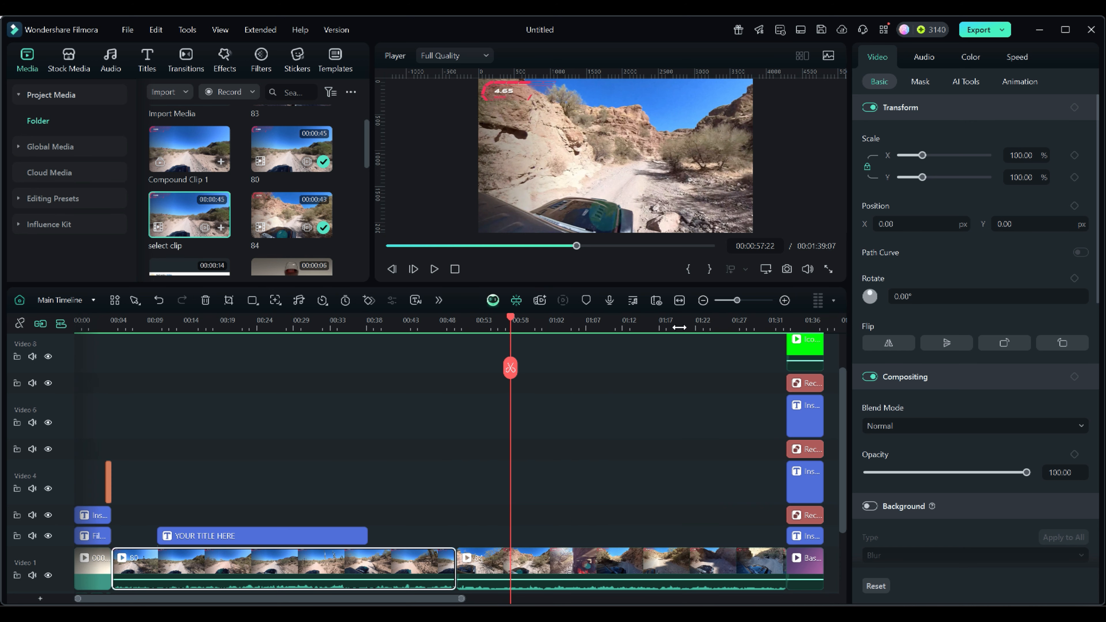
pyautogui.moveTo(680, 328); pyautogui.dragTo(534, 332)
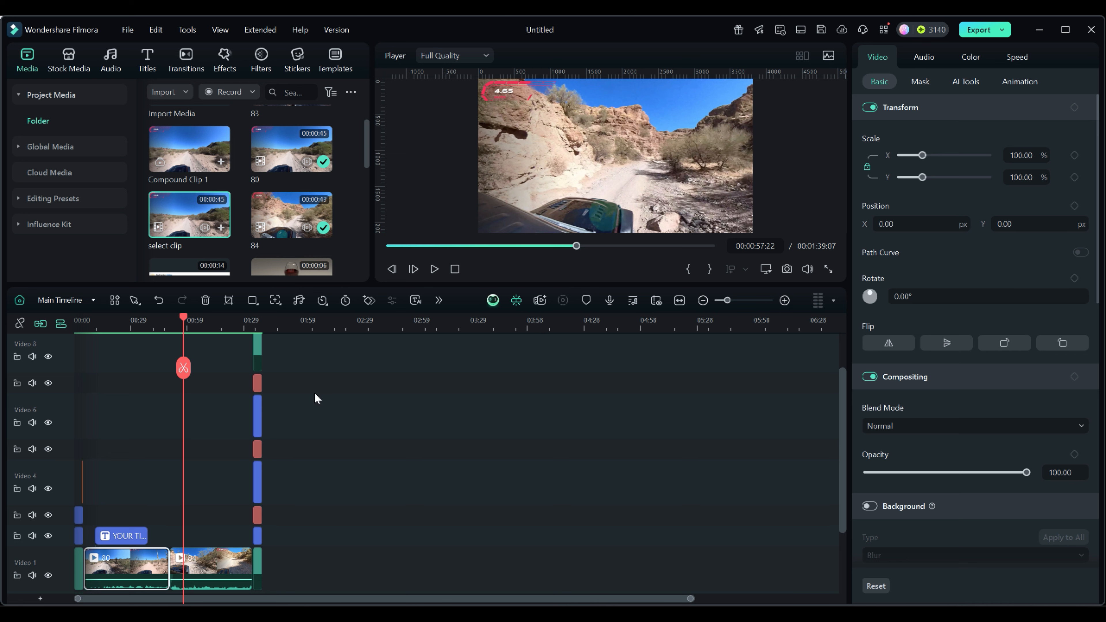
pyautogui.press('End')
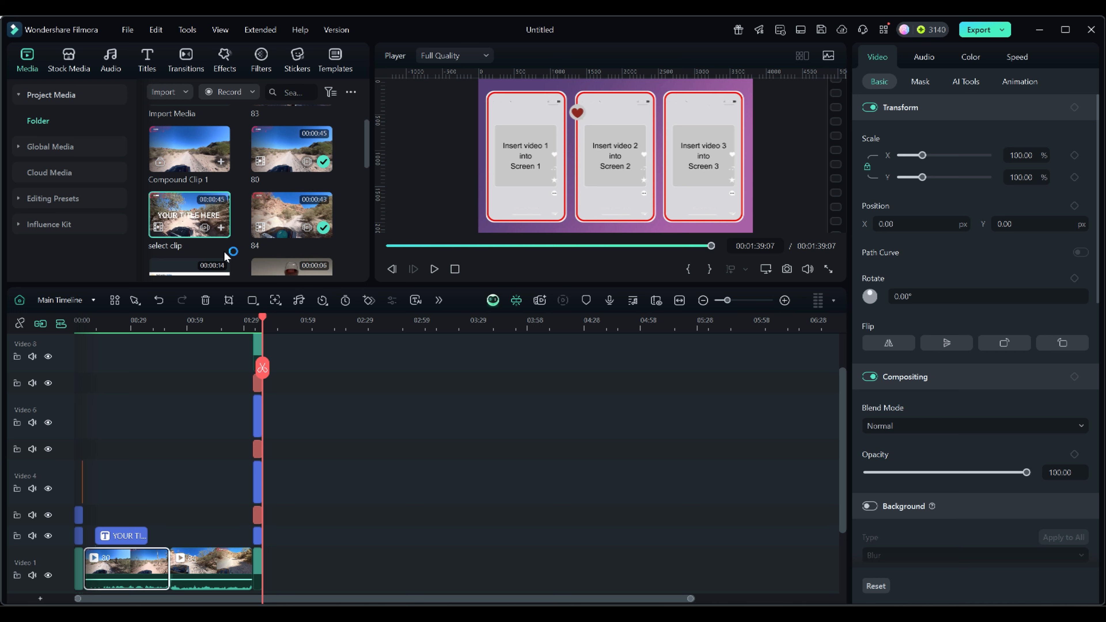
pyautogui.click(223, 229)
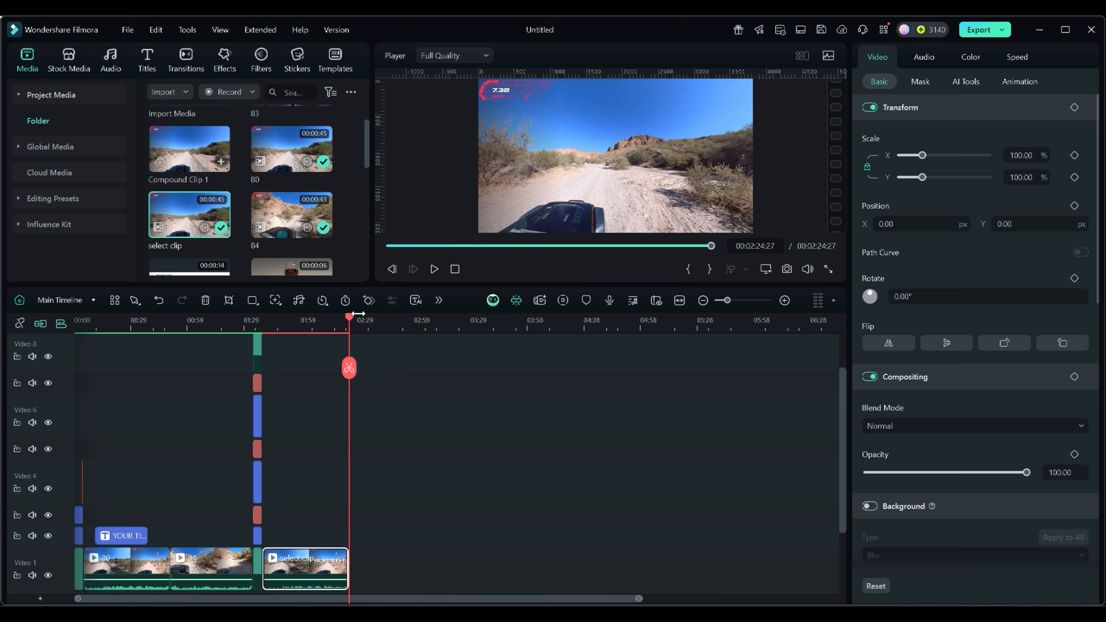
# Combine clip 80 and the YOUR TITLE HERE title into a compound clip and save it as a custom compound clip.
pyautogui.moveTo(352, 321); pyautogui.dragTo(341, 366)
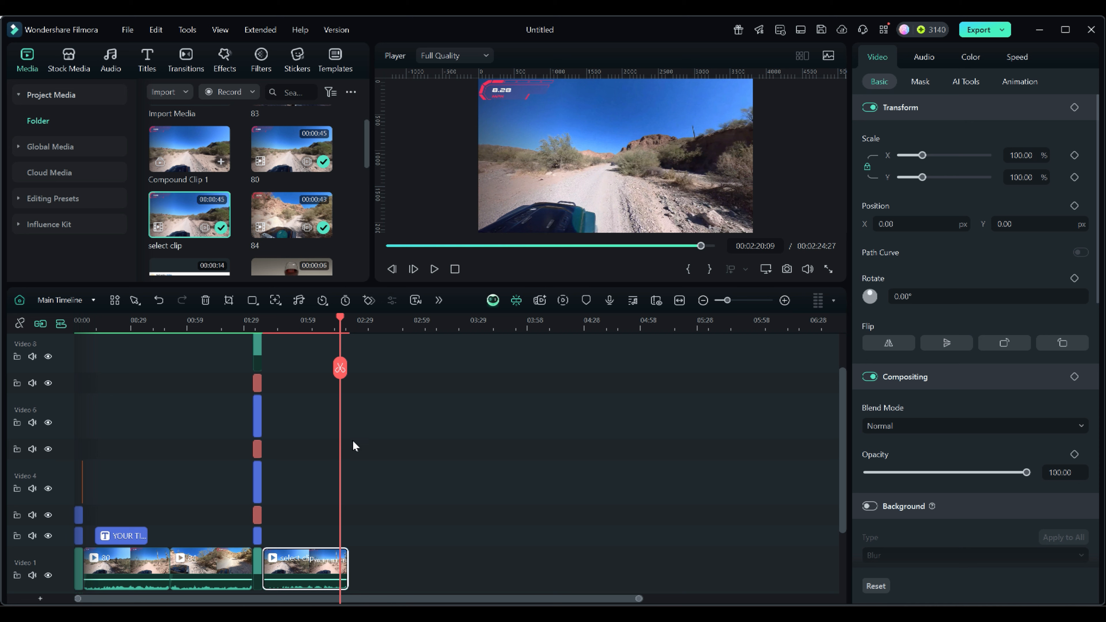
pyautogui.scroll(2, 353, 445)
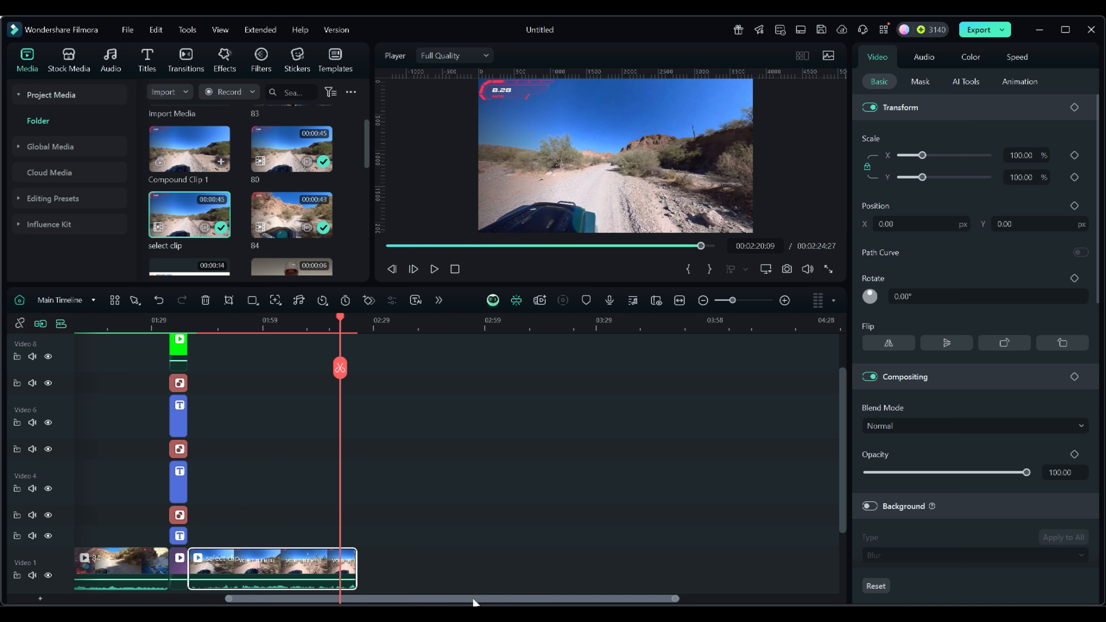
pyautogui.moveTo(469, 599); pyautogui.dragTo(245, 601)
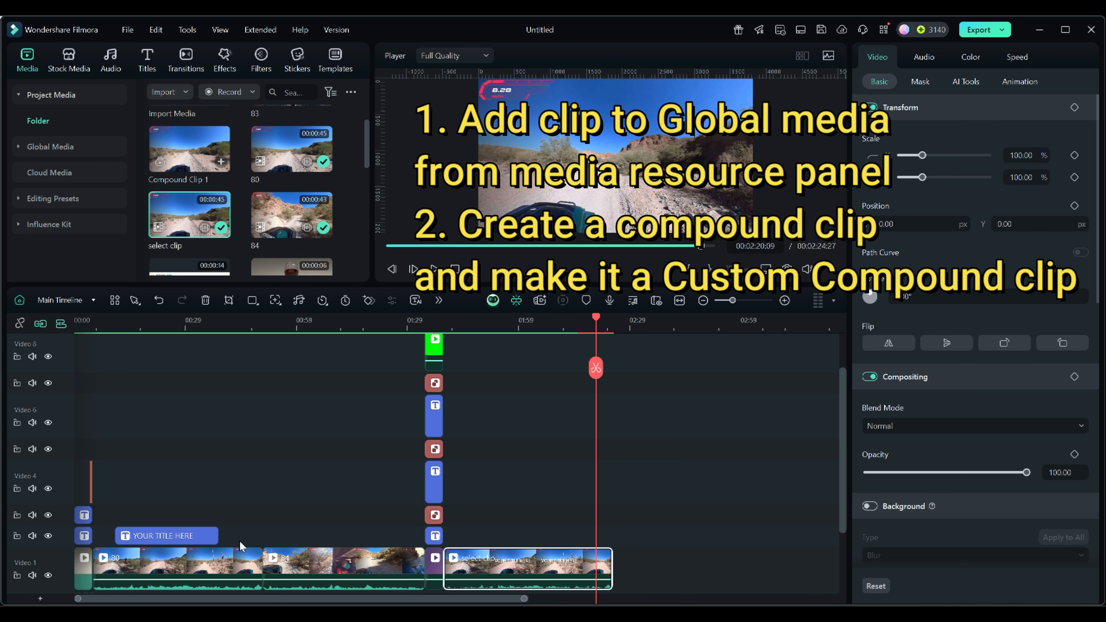
pyautogui.moveTo(159, 472); pyautogui.dragTo(229, 571)
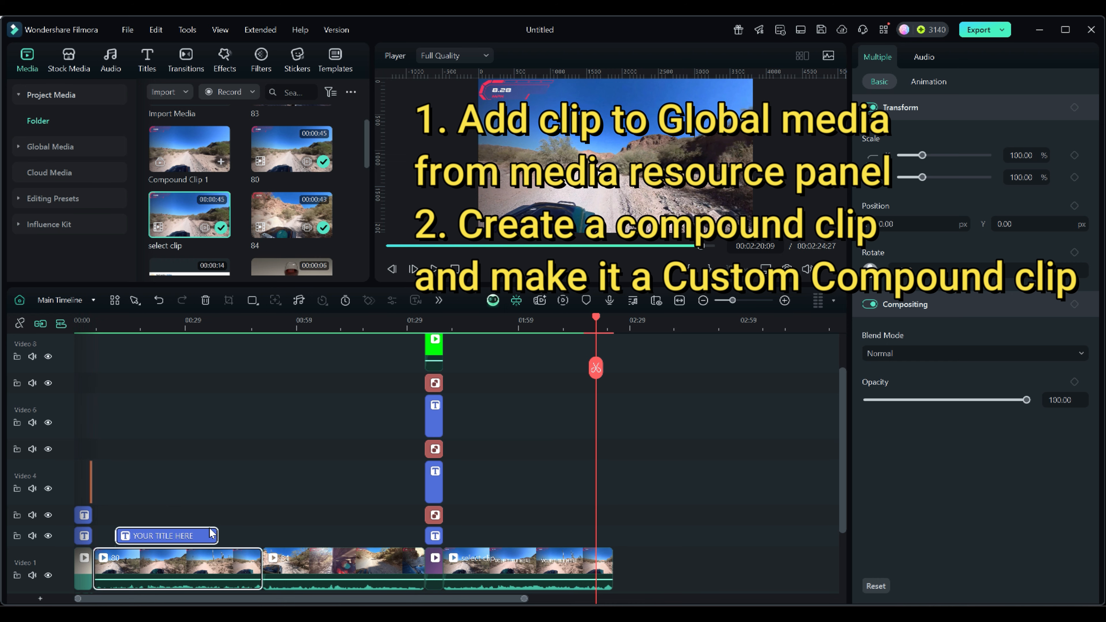
pyautogui.rightClick(178, 536)
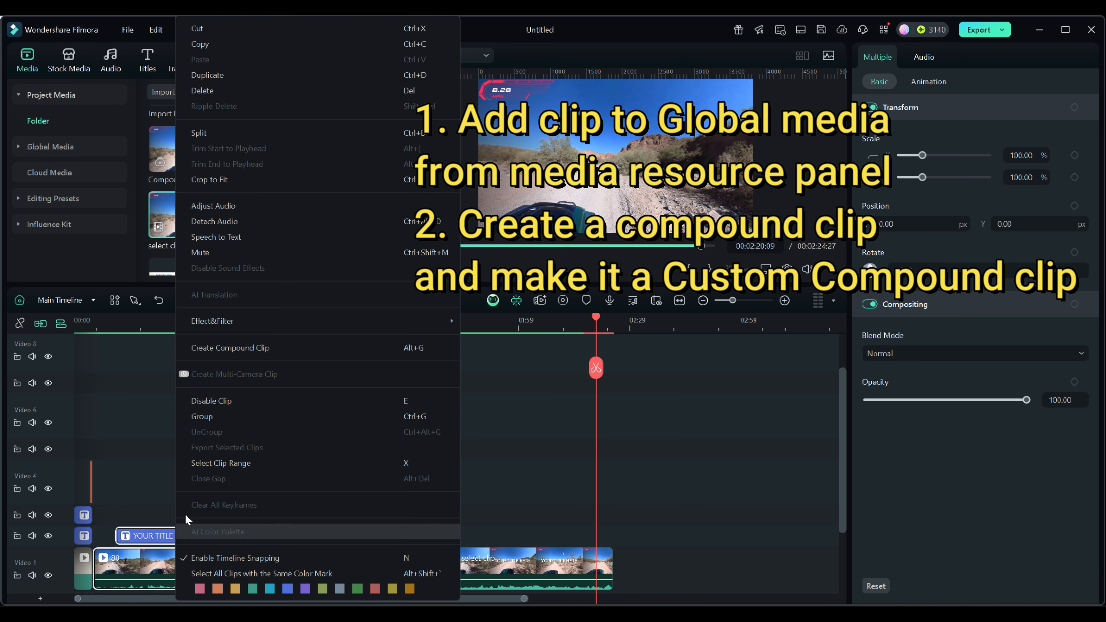
pyautogui.click(219, 348)
pyautogui.click(627, 381)
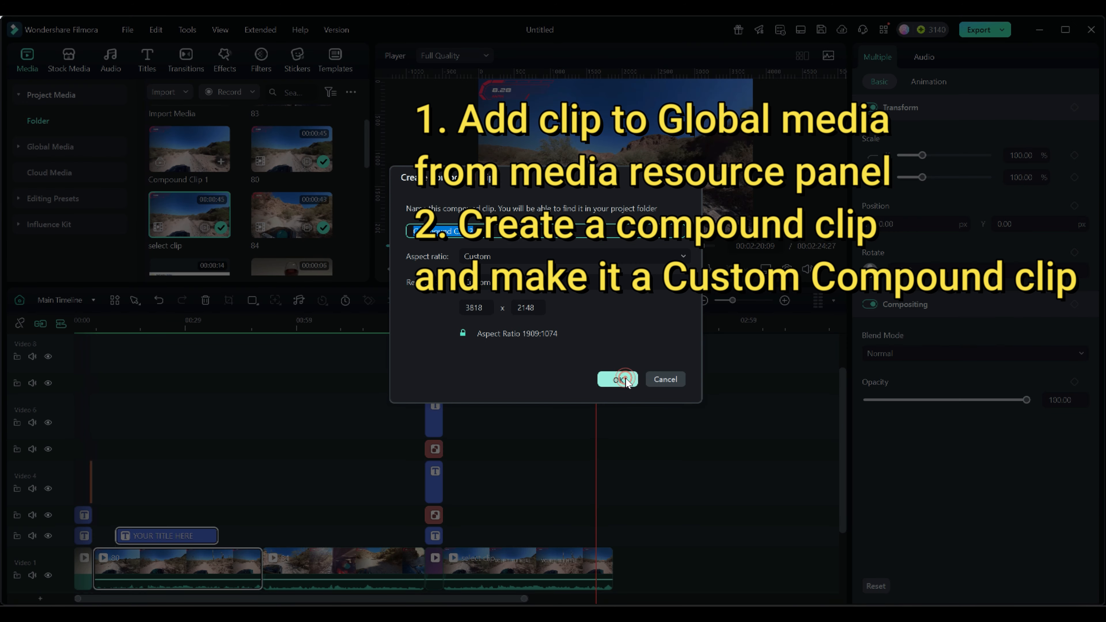
pyautogui.rightClick(161, 555)
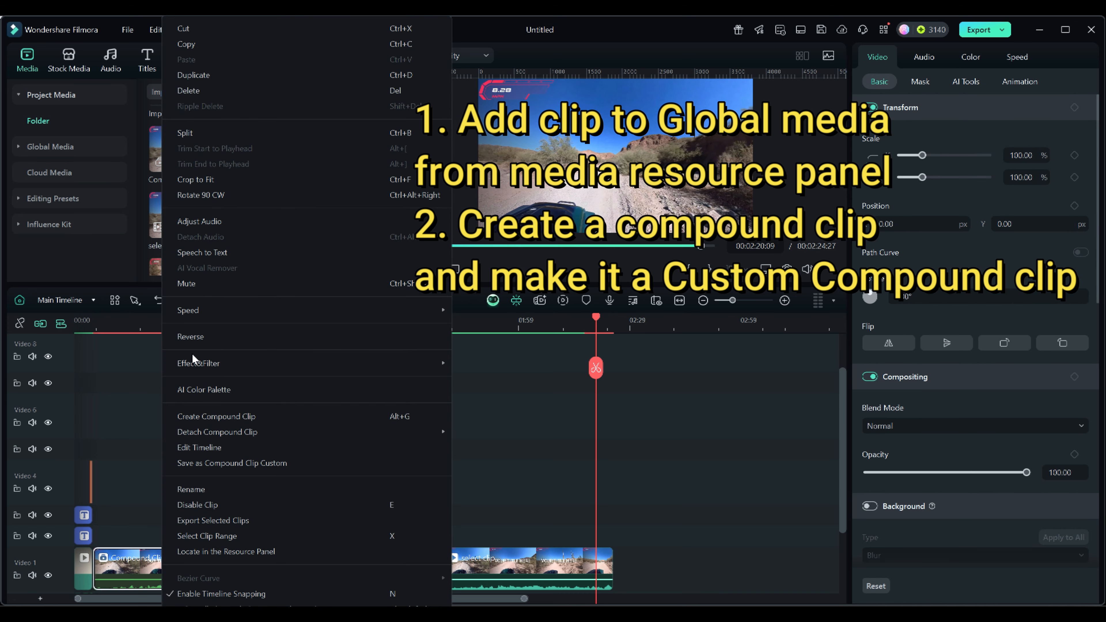
pyautogui.click(233, 464)
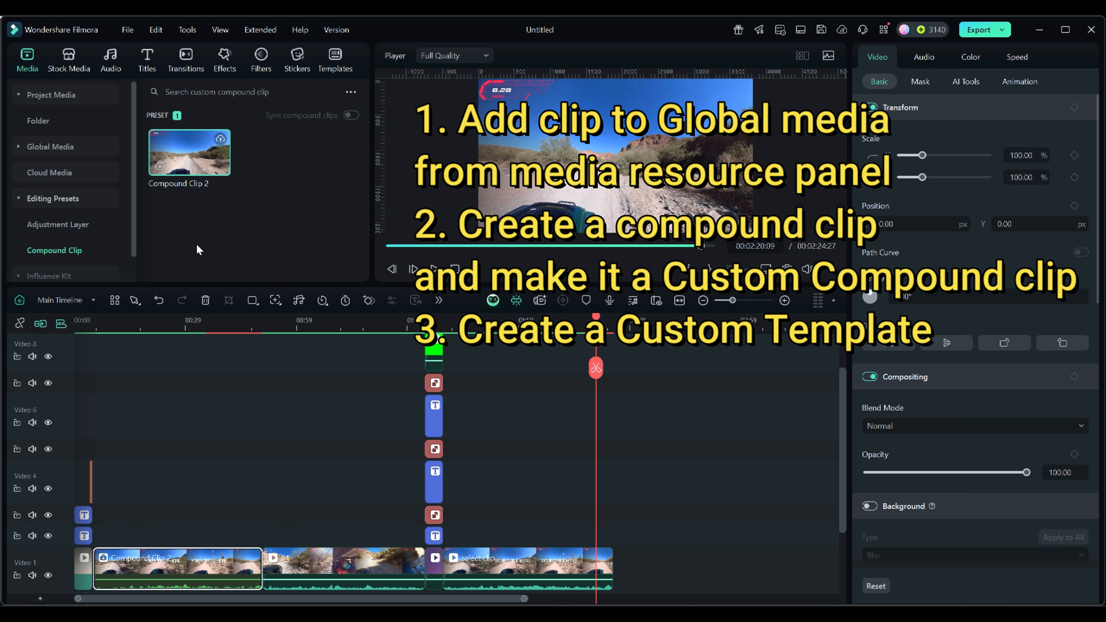
# Open the custom templates and look at the available actions for the "new name" template.
pyautogui.click(335, 56)
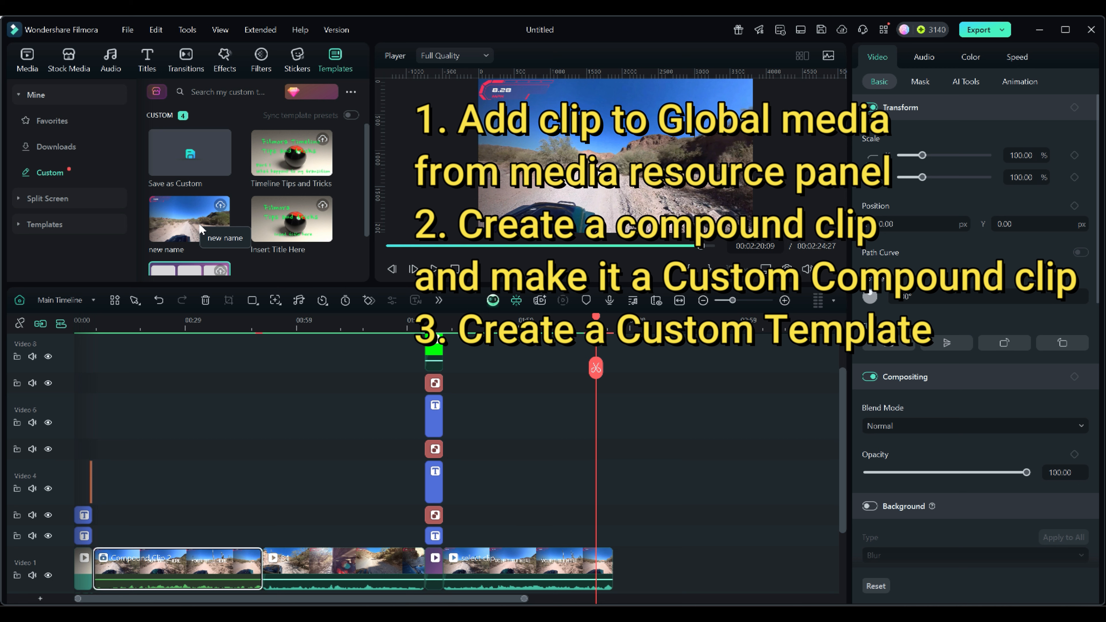
pyautogui.rightClick(189, 220)
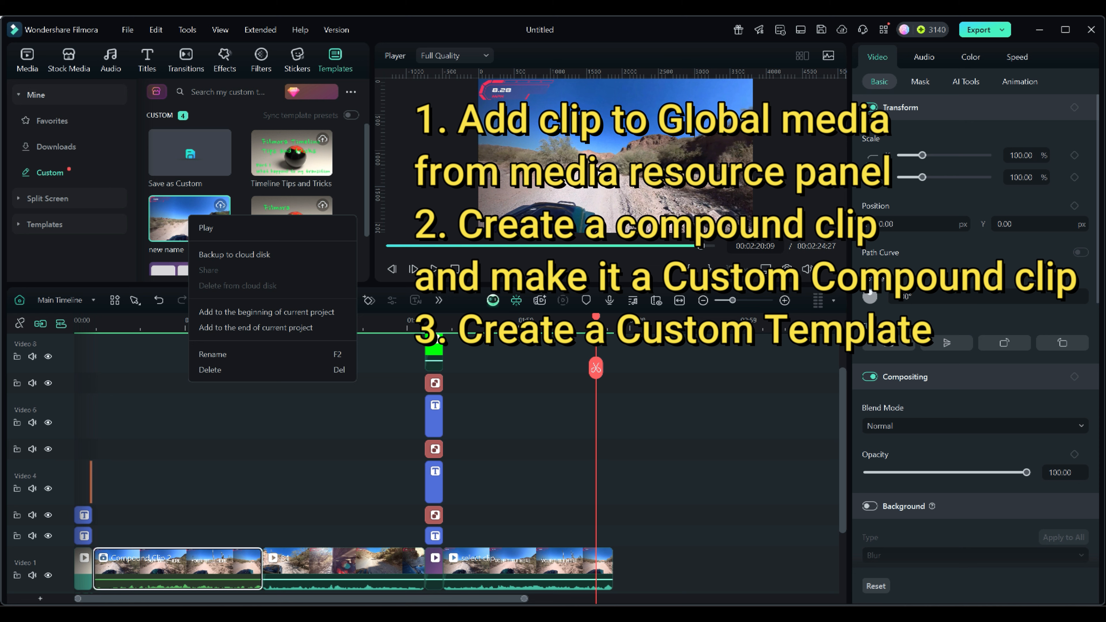
pyautogui.click(448, 603)
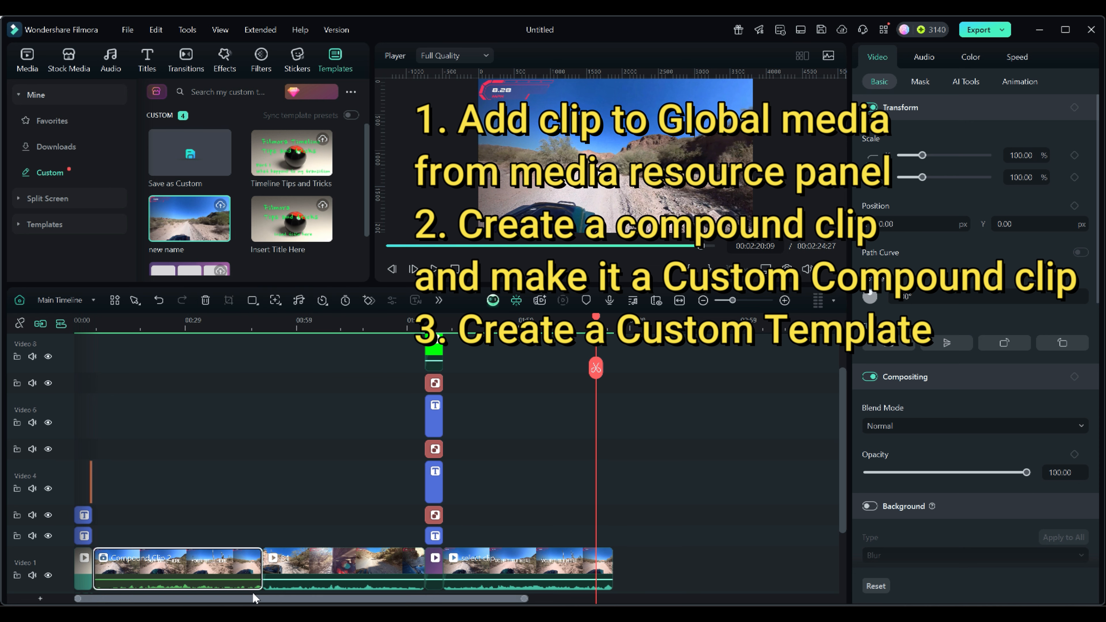
# Detach the full range of the compound clip on the timeline back into its separate clip and title.
pyautogui.rightClick(191, 569)
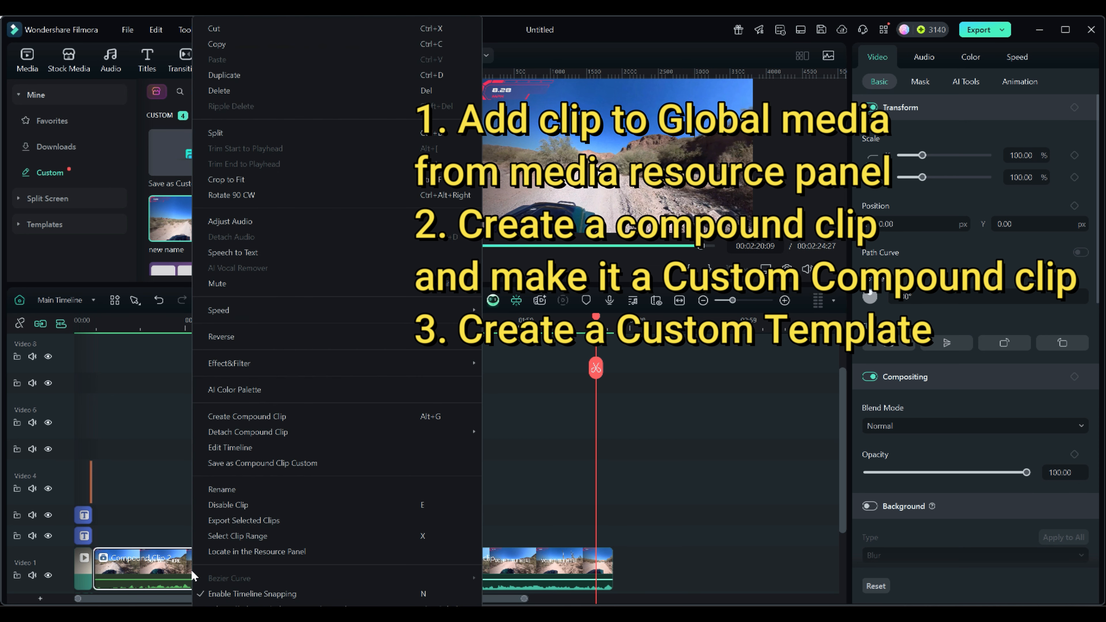
pyautogui.moveTo(215, 438)
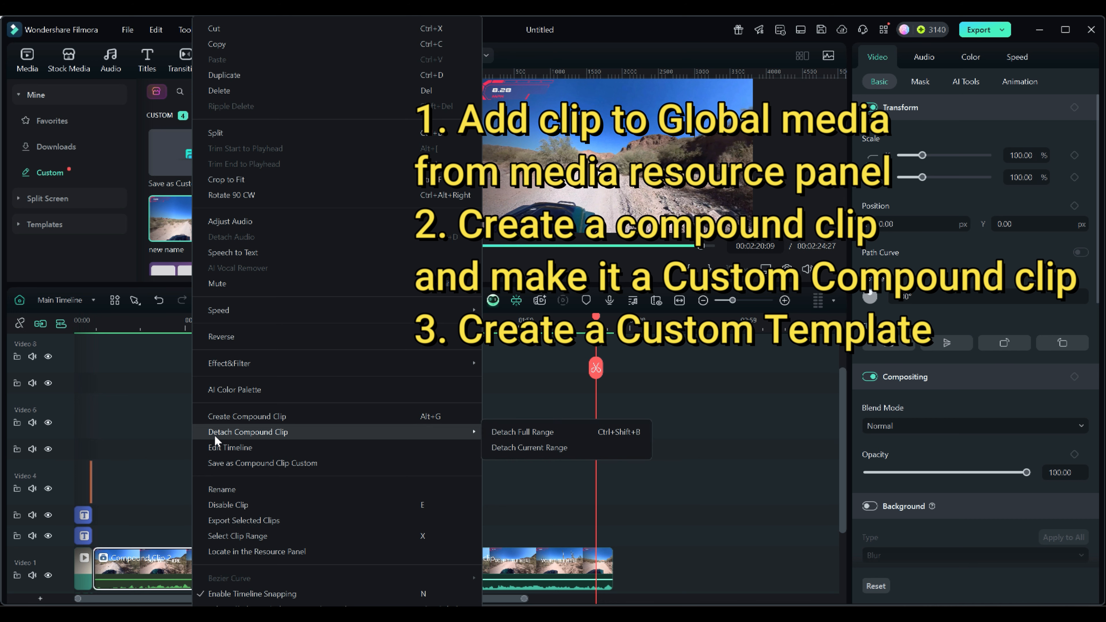
pyautogui.click(521, 433)
pyautogui.scroll(-3, 312, 518)
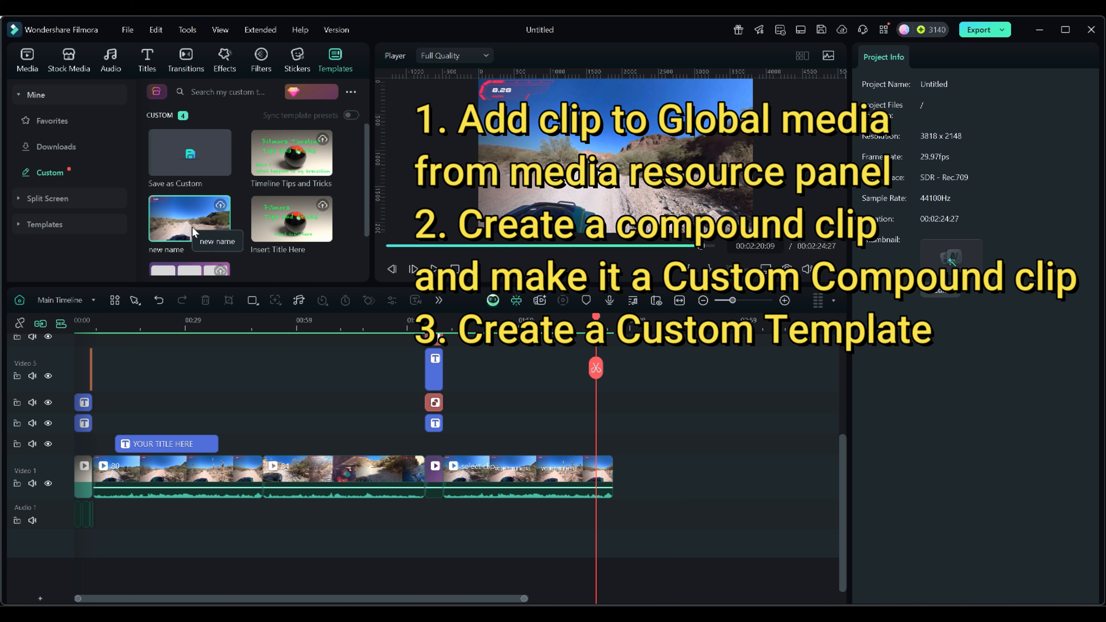
# Delete everything on the timeline before clip 80, using Select All Forward from the start of that clip.
pyautogui.click(195, 483)
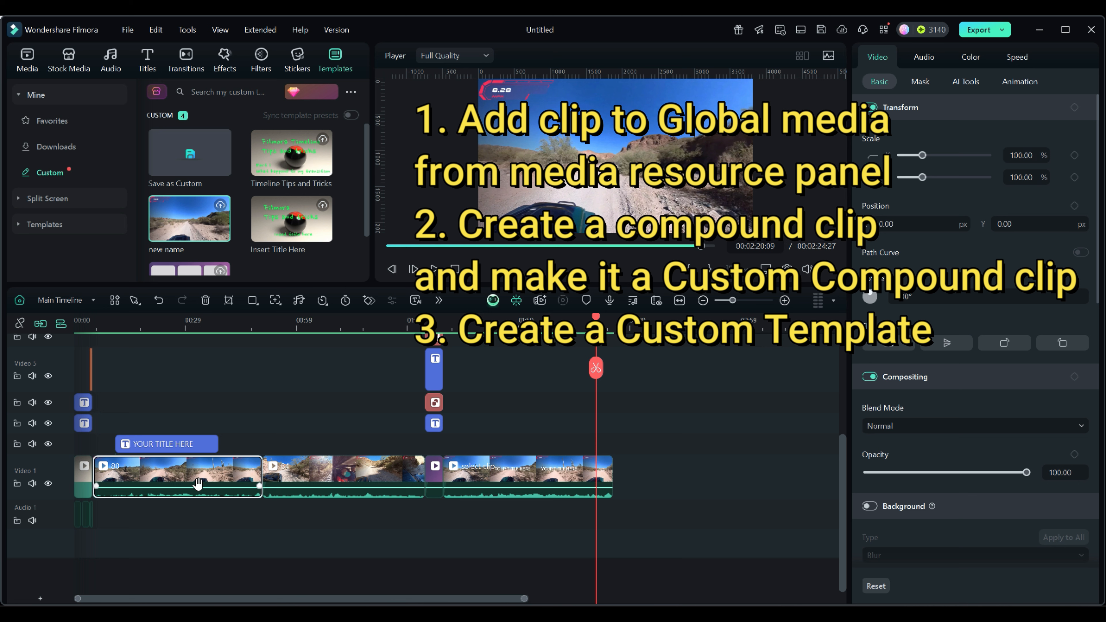
pyautogui.doubleClick(199, 484)
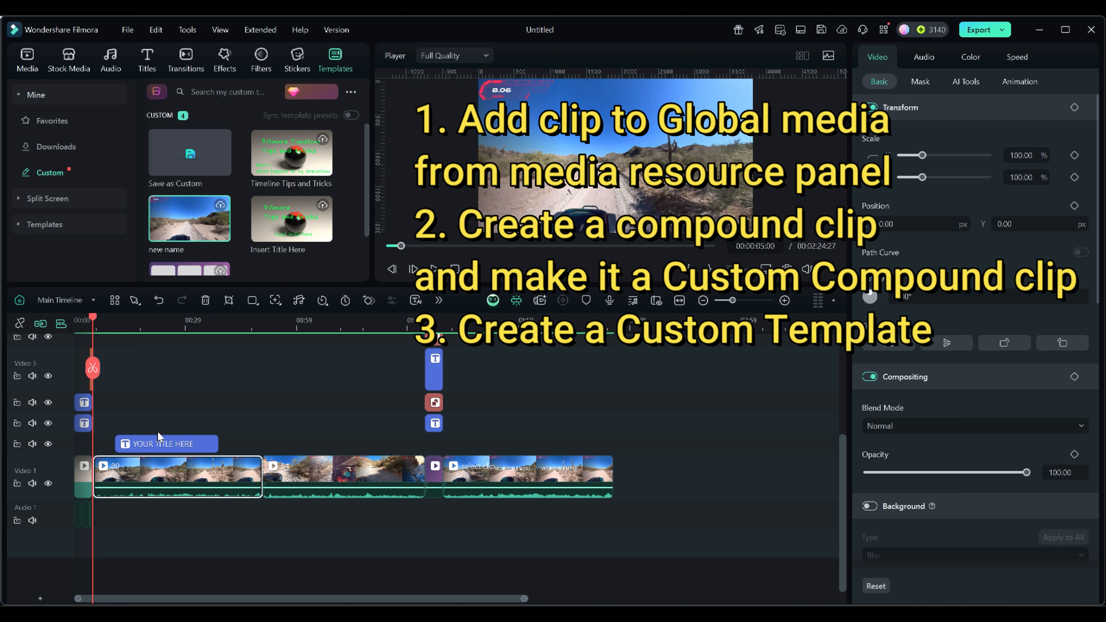
pyautogui.click(135, 302)
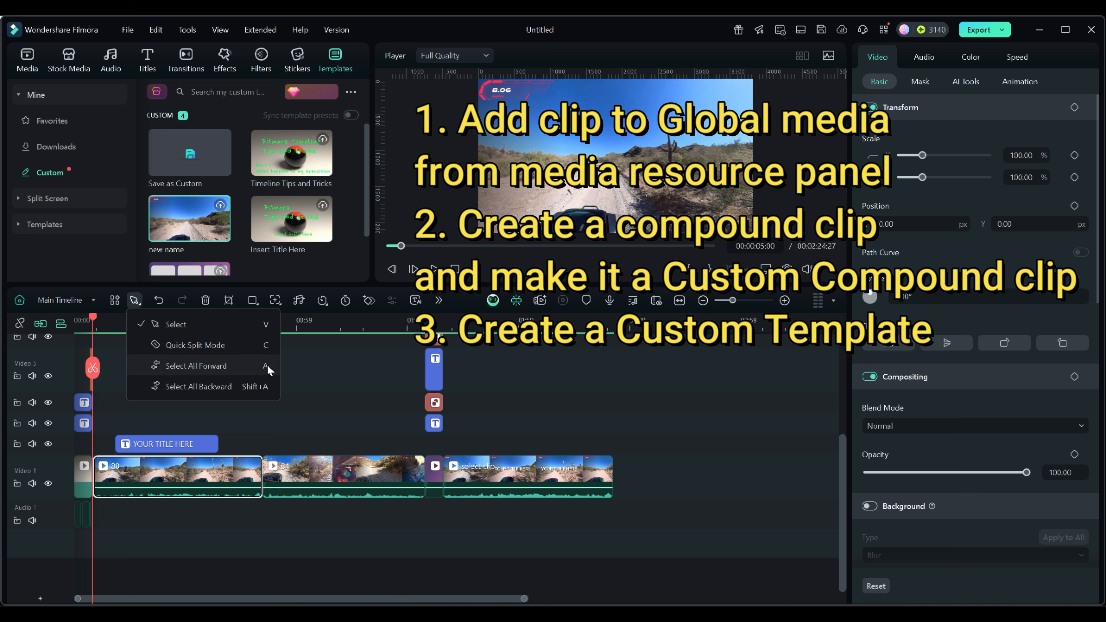
pyautogui.click(204, 365)
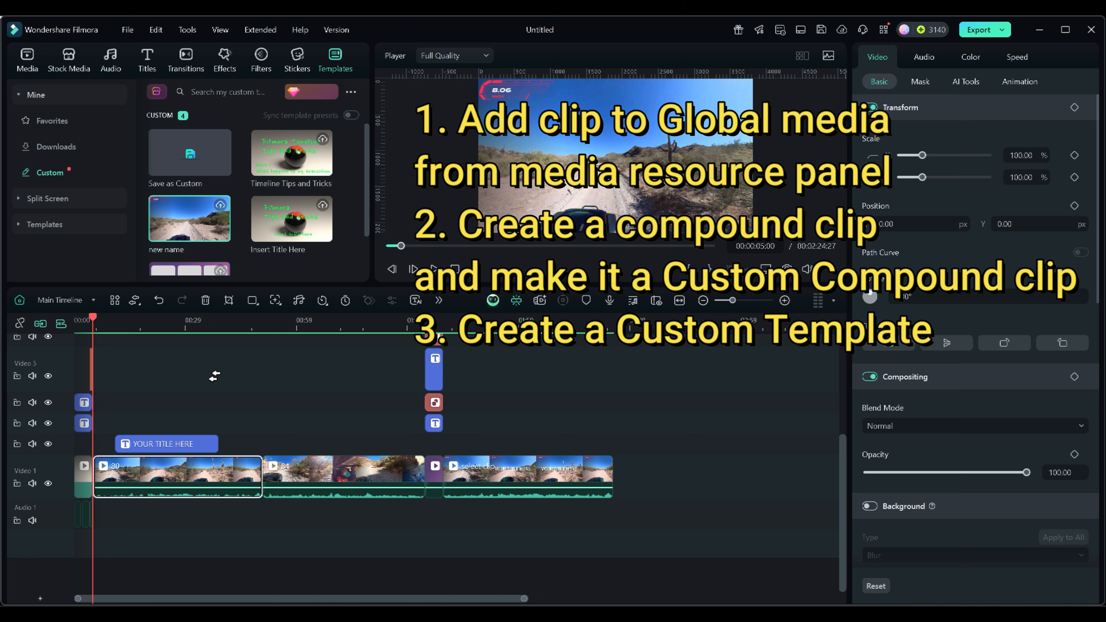
pyautogui.click(103, 387)
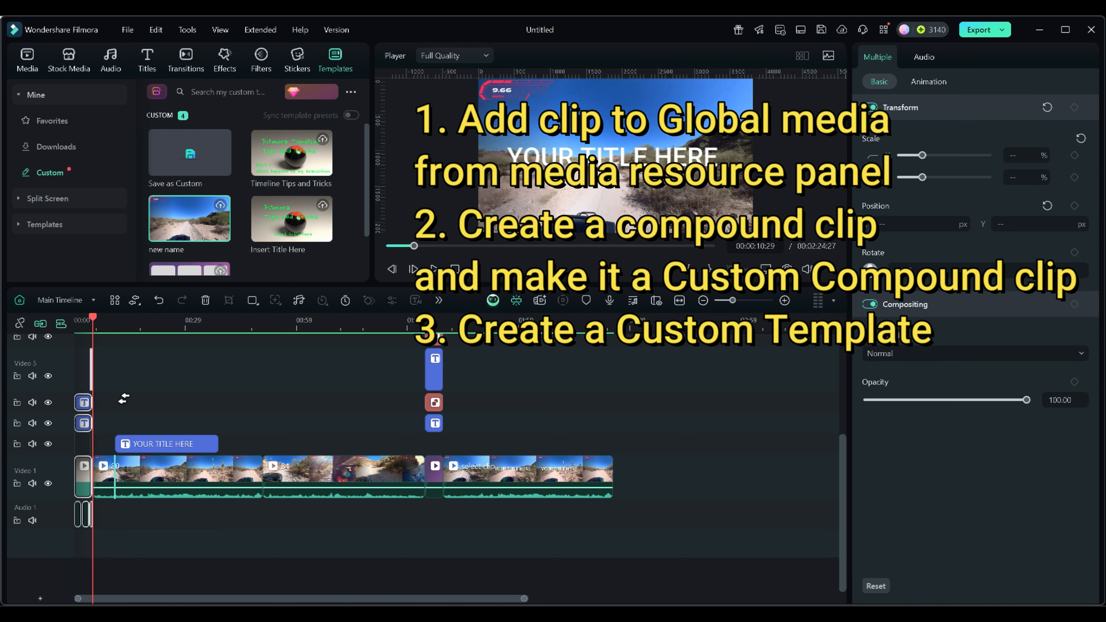
pyautogui.press('Delete')
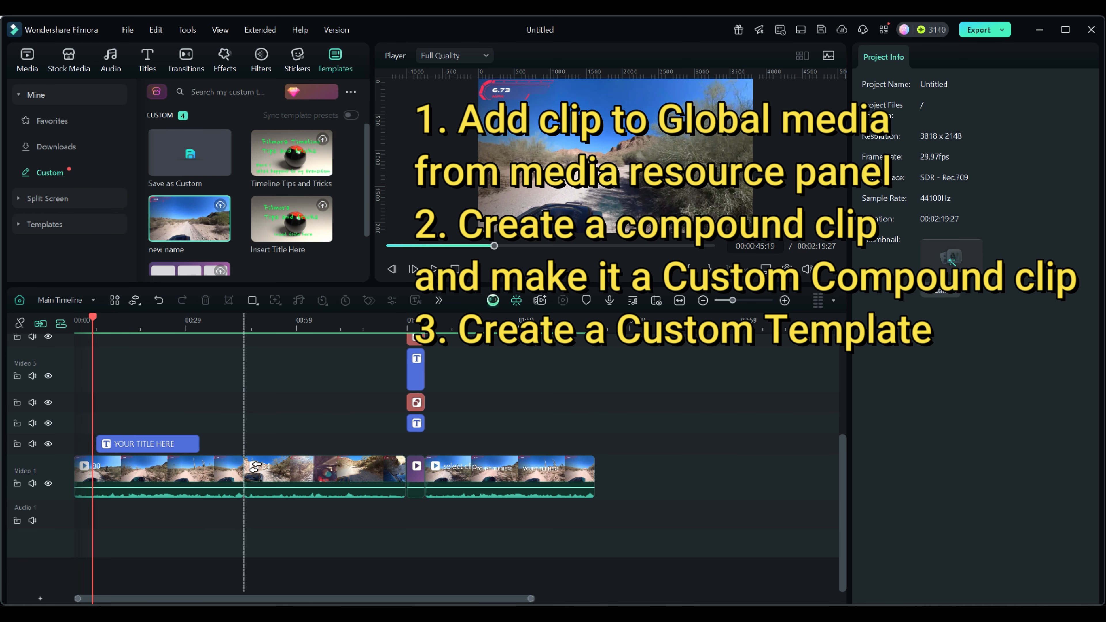
# Delete everything on the timeline after clip 80, using Select All Backward from the end of that clip.
pyautogui.click(252, 465)
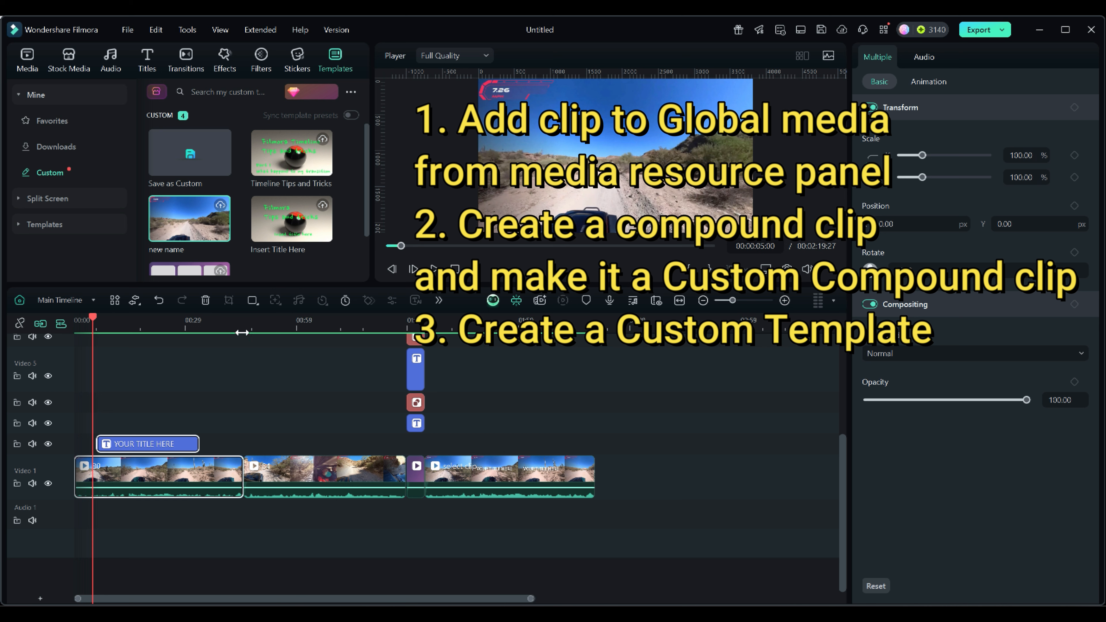
pyautogui.click(257, 348)
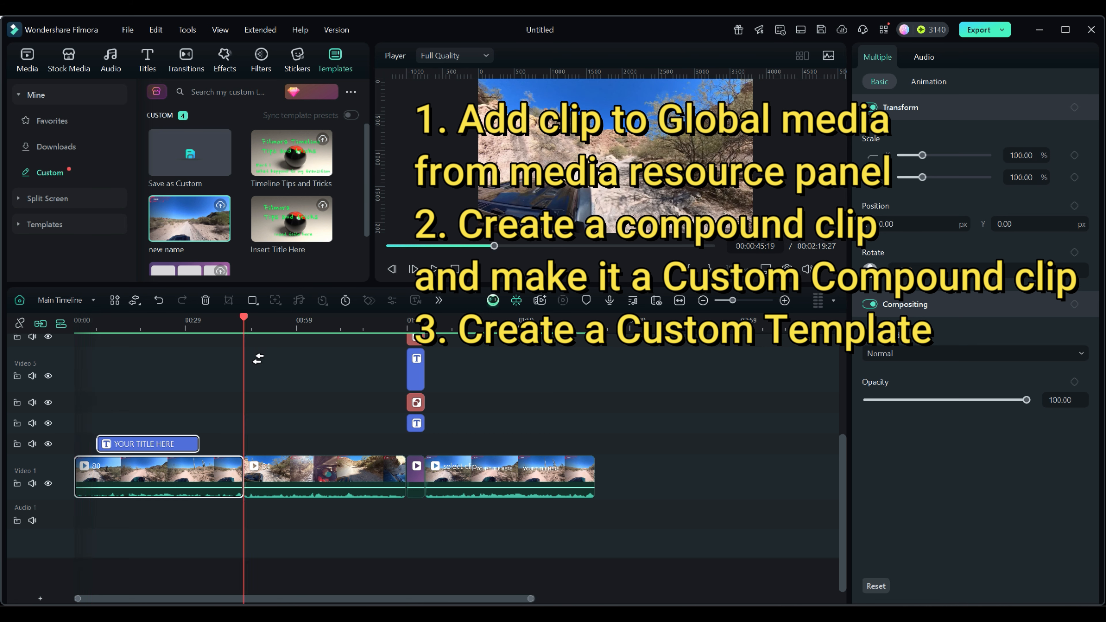
pyautogui.click(138, 301)
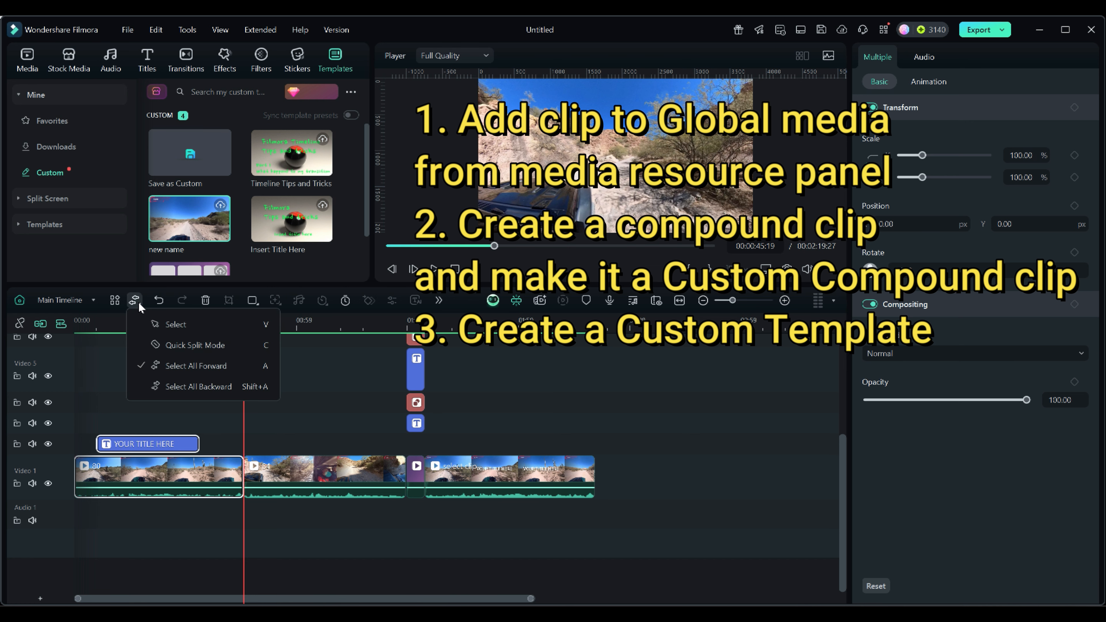
pyautogui.click(176, 387)
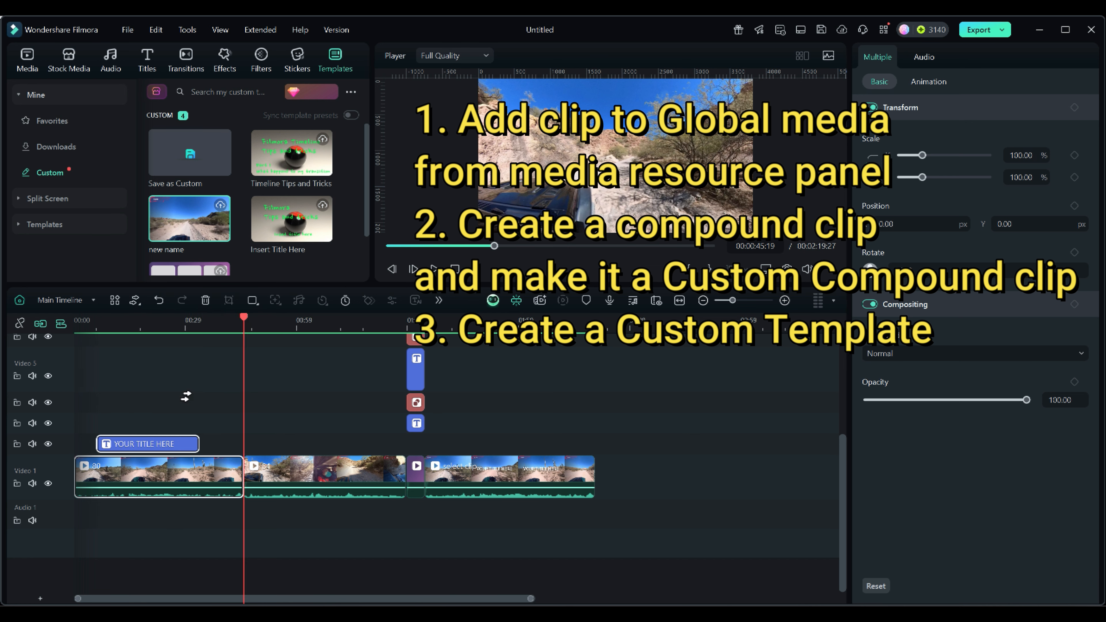
pyautogui.click(252, 419)
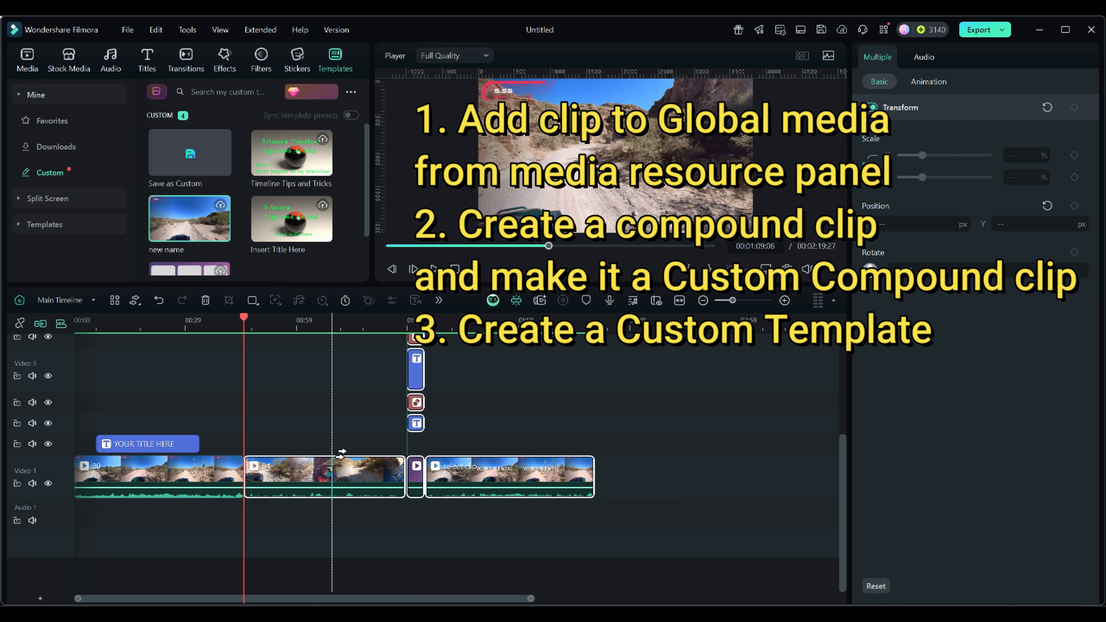
pyautogui.press('Delete')
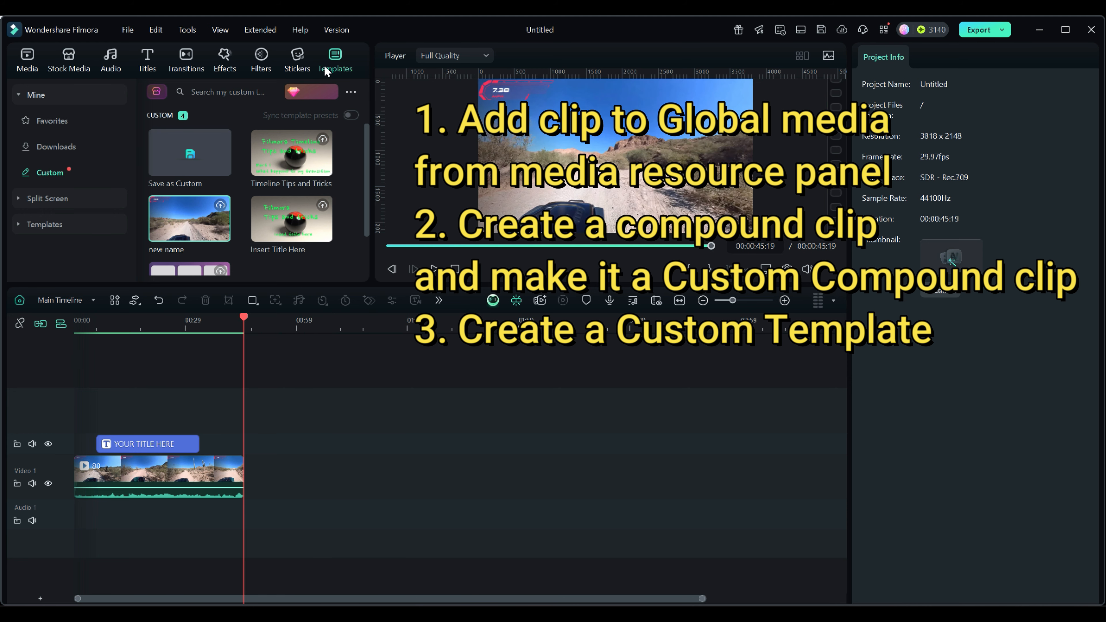
# Save the remaining clip and title as a custom template and switch back to the Select tool.
pyautogui.click(188, 160)
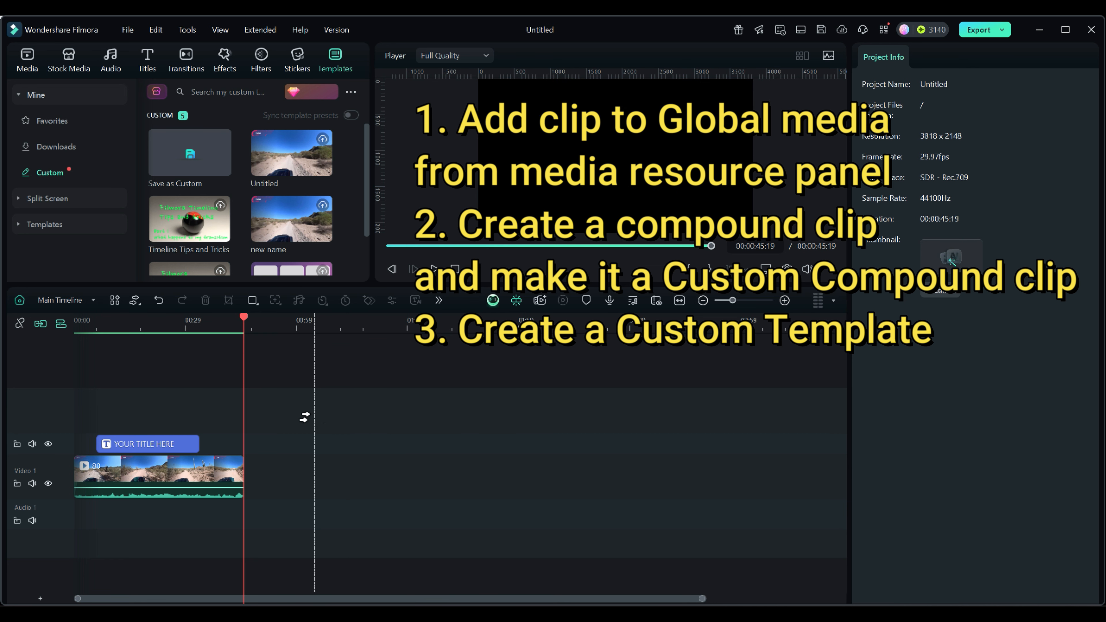
pyautogui.click(139, 304)
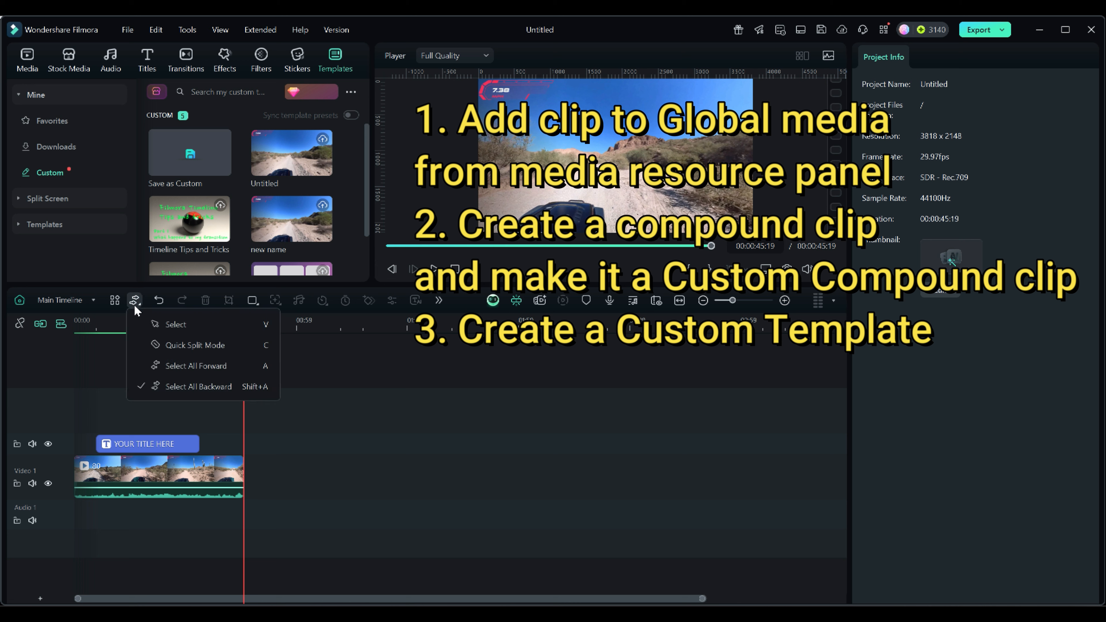
pyautogui.click(182, 325)
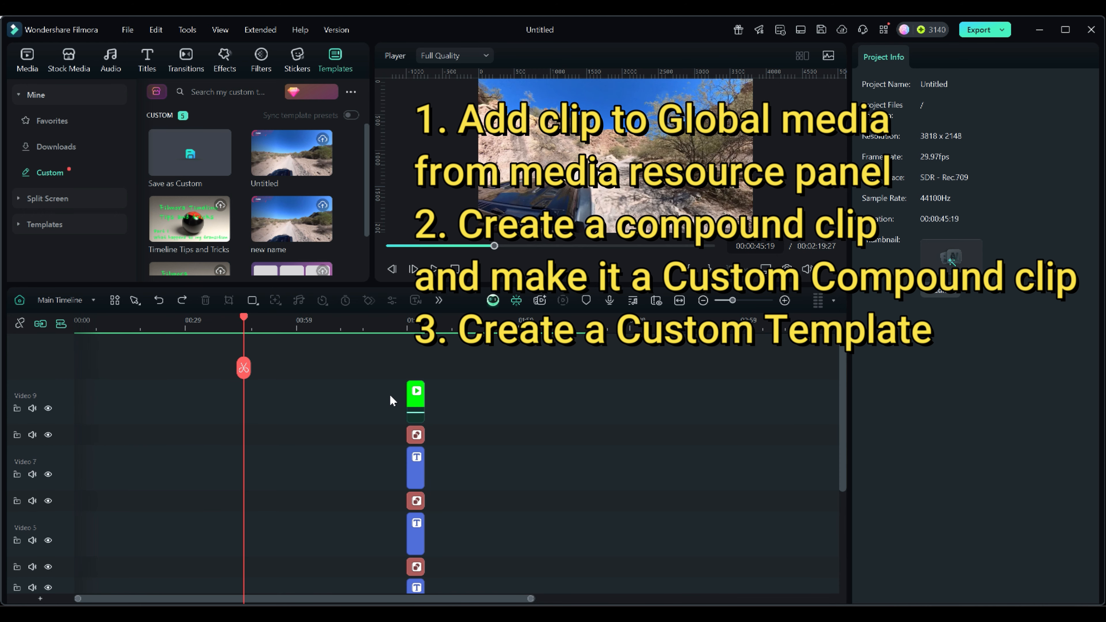
# Undo the timeline edits back past the deletions, the compound clip, the added select clip and the range marking.
pyautogui.hotkey('ctrl', 'z')
pyautogui.scroll(-3, 390, 394)
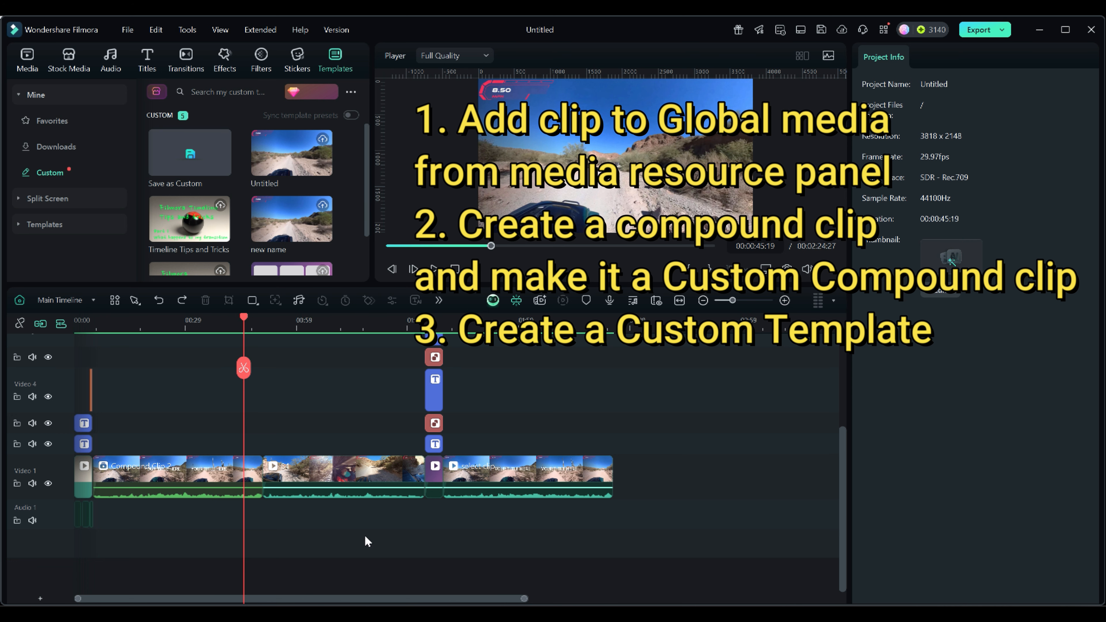
pyautogui.hotkey('ctrl', 'z')
pyautogui.hotkey('ctrl', 'z')
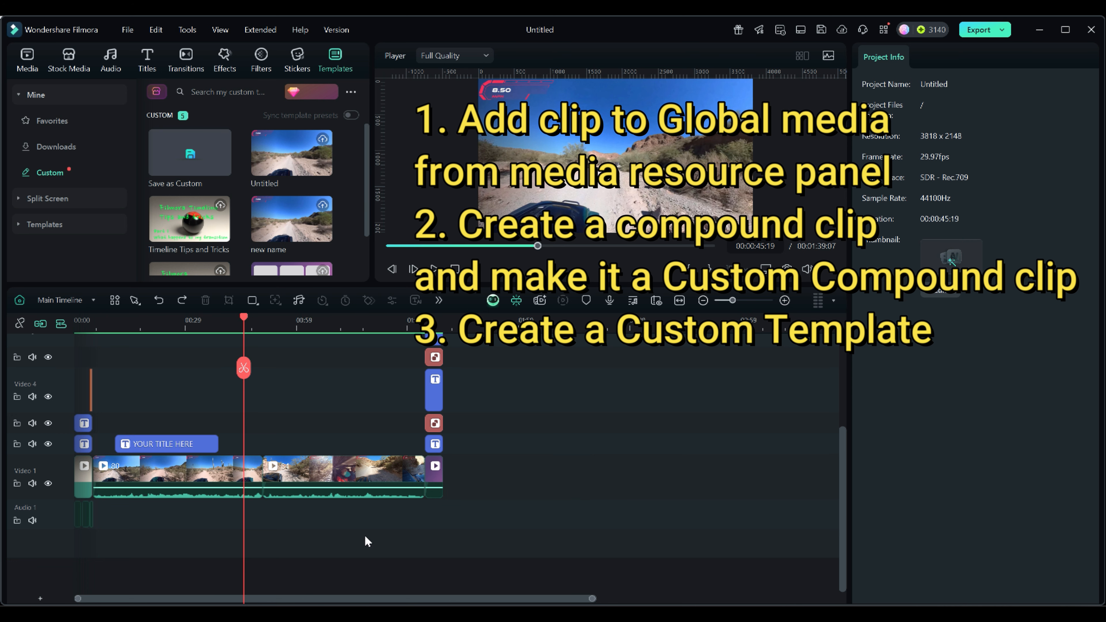
pyautogui.press('x')
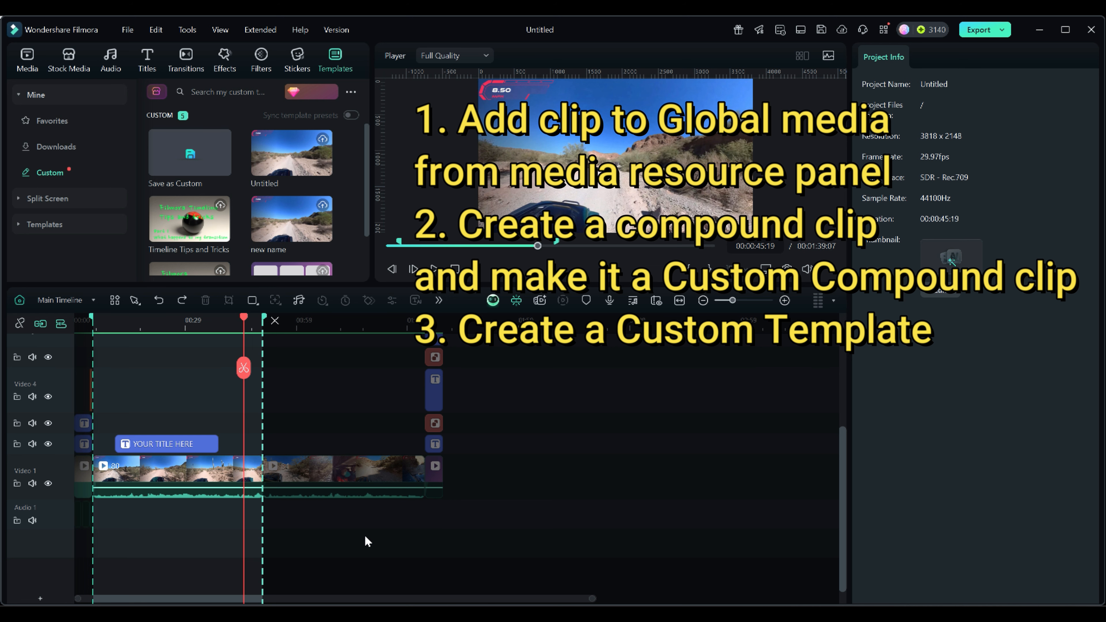
pyautogui.click(365, 534)
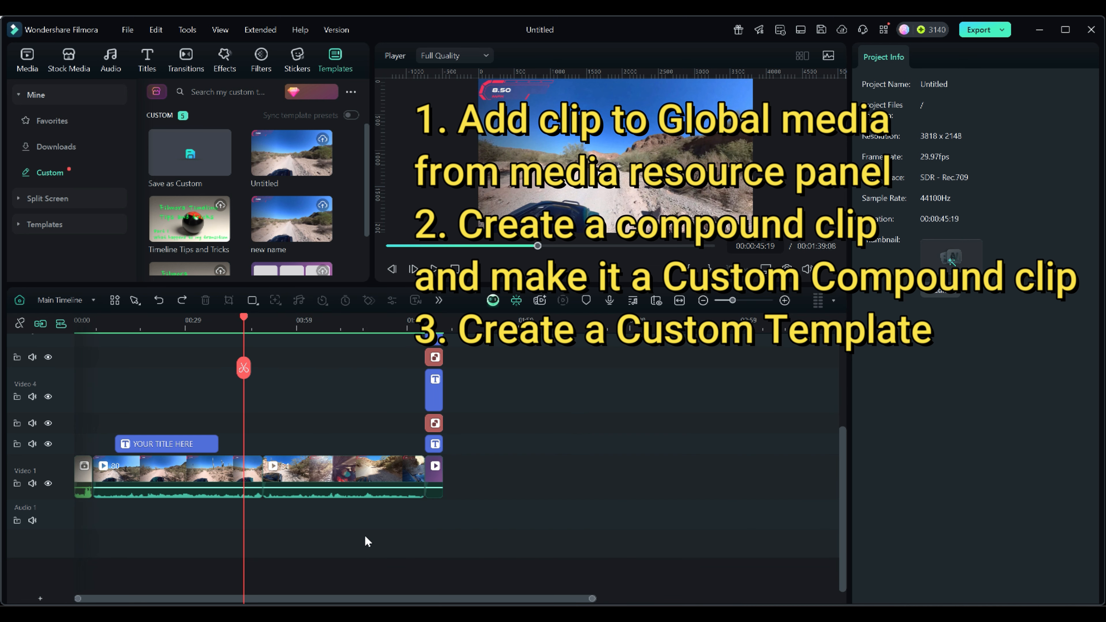